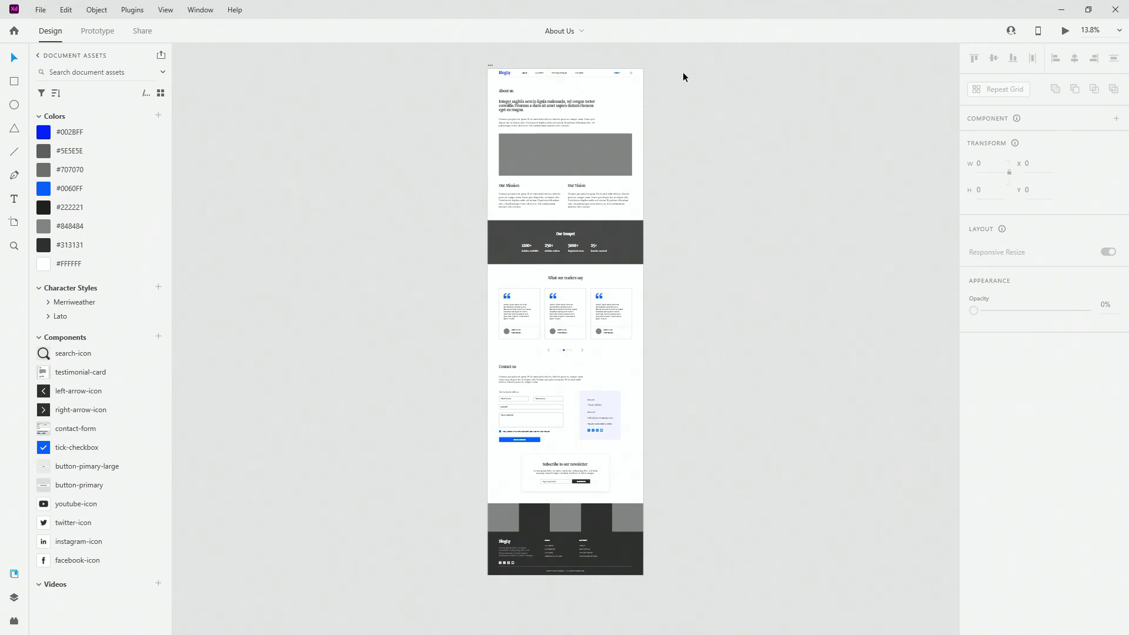
Examine how the About artboard's layers are organised, including the top-nav, text and about us groups
{"action": "scroll", "coordinate": [573, 62], "scroll_direction": "up", "scroll_amount": 3}
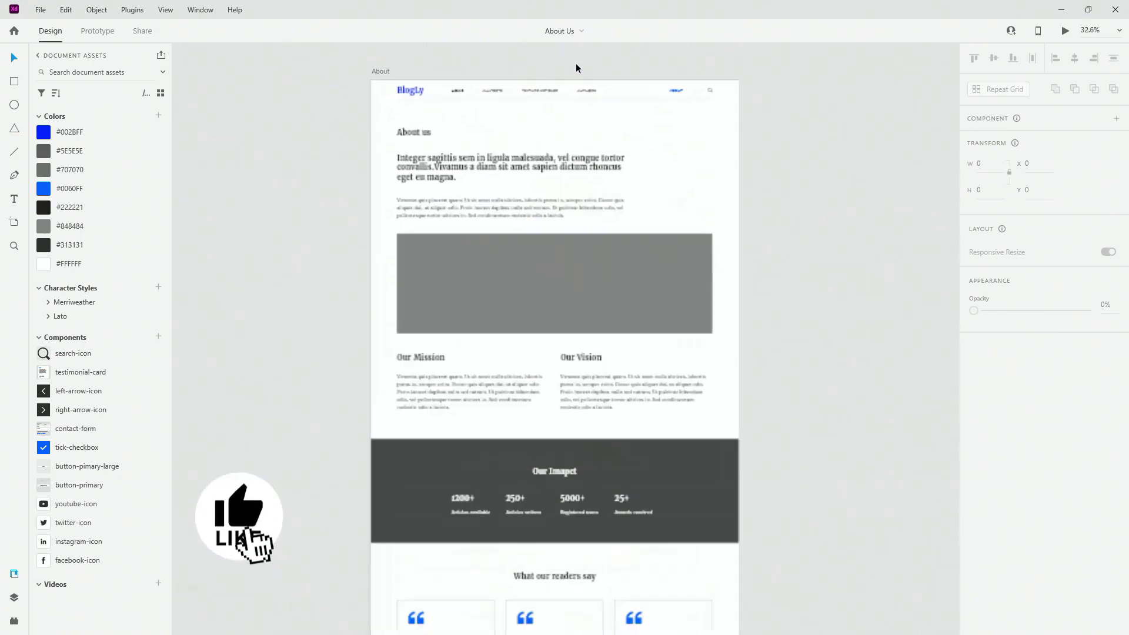
{"action": "scroll", "coordinate": [576, 68], "scroll_direction": "up", "scroll_amount": 1}
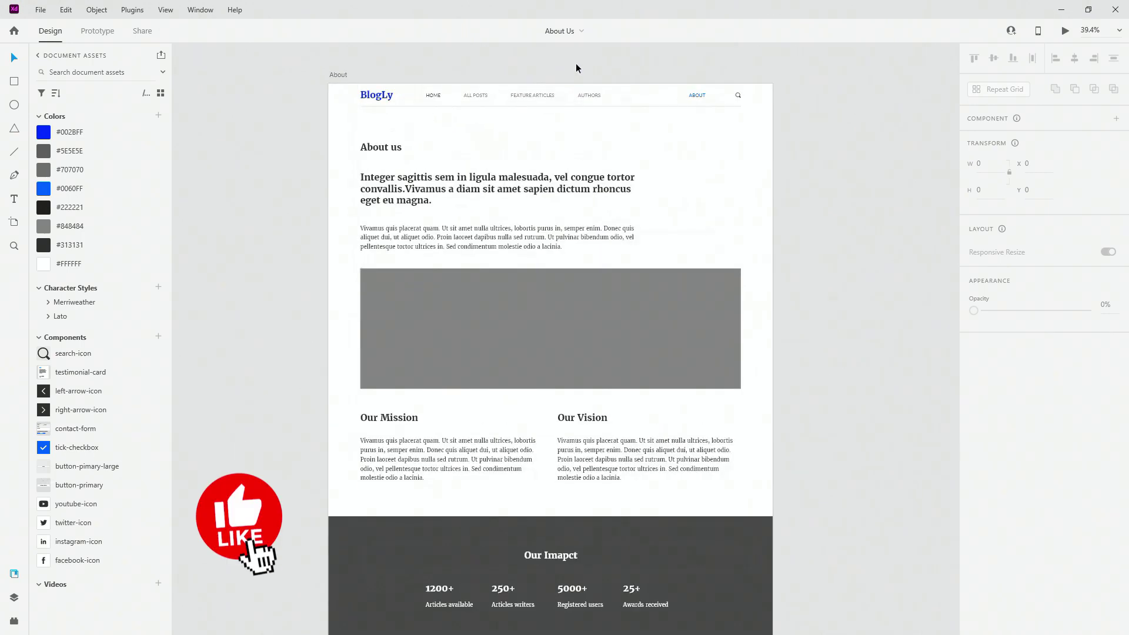
{"action": "left_click", "coordinate": [13, 598]}
{"action": "left_click", "coordinate": [496, 106]}
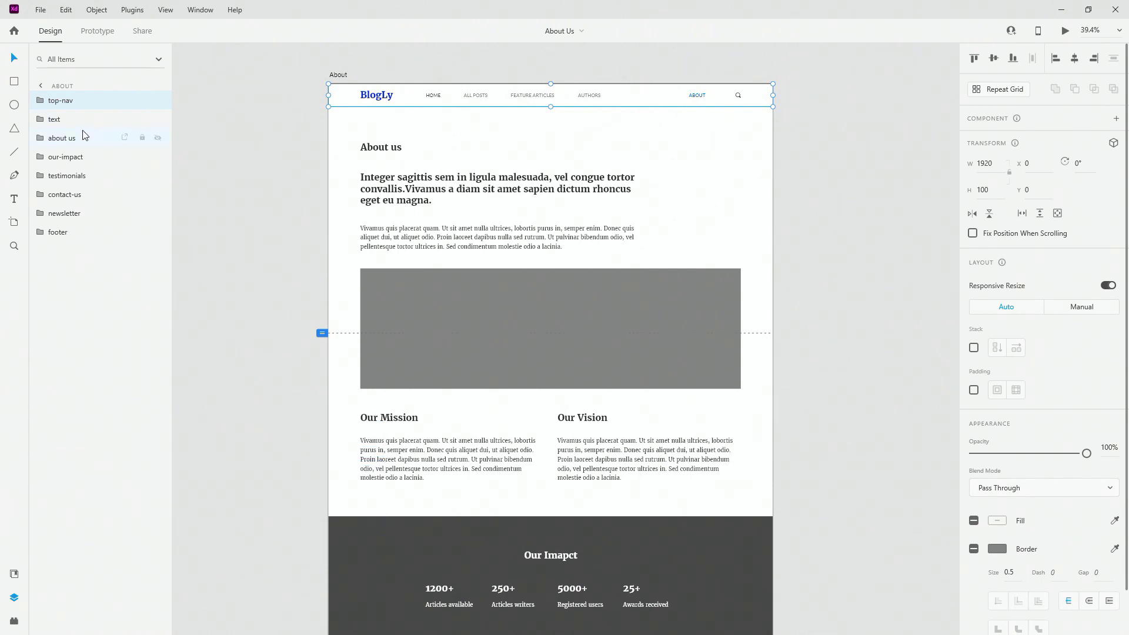
{"action": "left_click", "coordinate": [68, 120]}
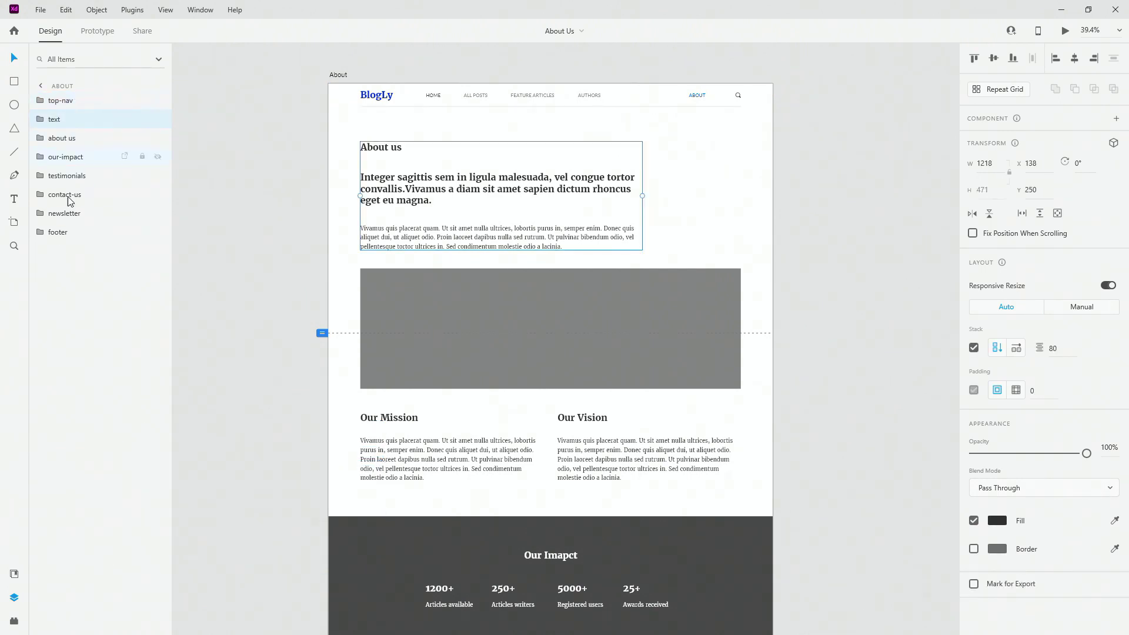
{"action": "left_click", "coordinate": [601, 92]}
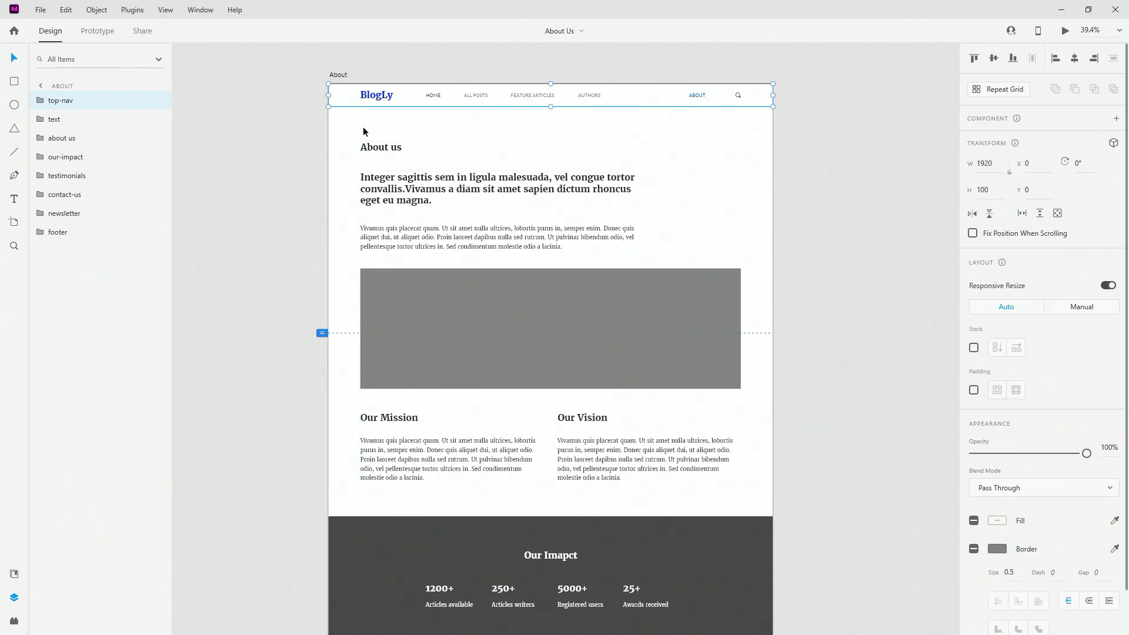
{"action": "left_click", "coordinate": [378, 150]}
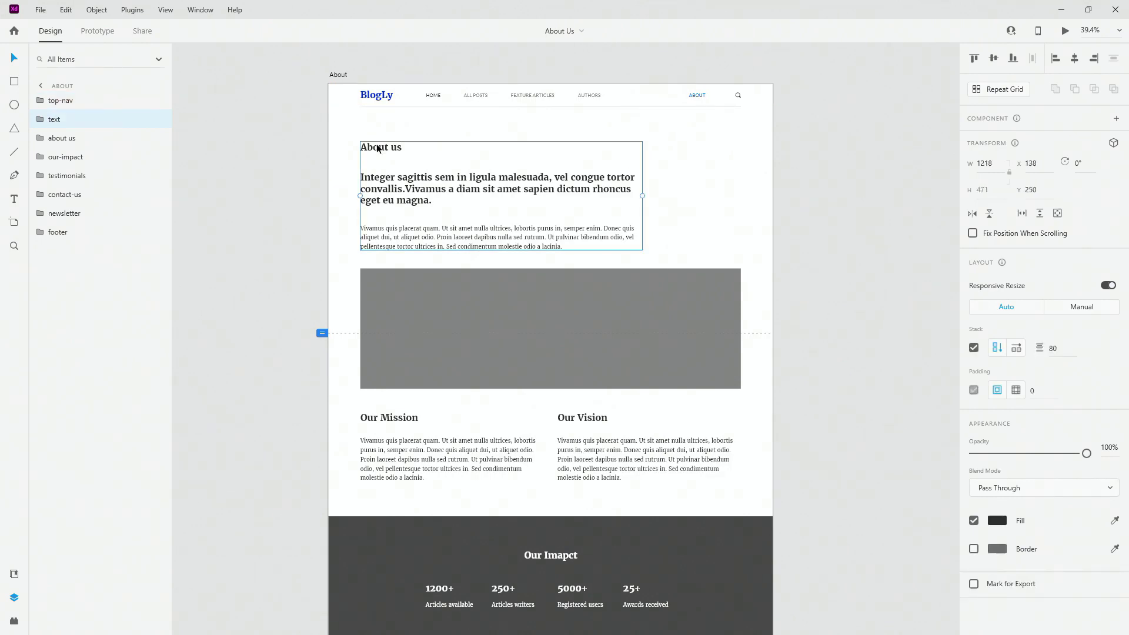
{"action": "left_click", "coordinate": [40, 119]}
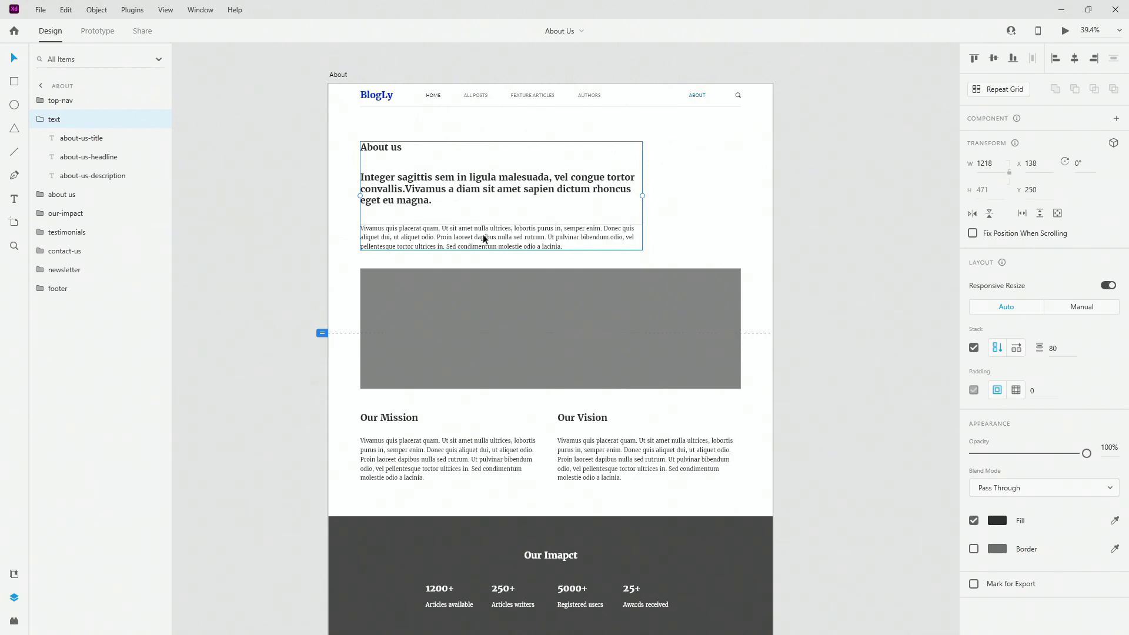
{"action": "left_click", "coordinate": [39, 120]}
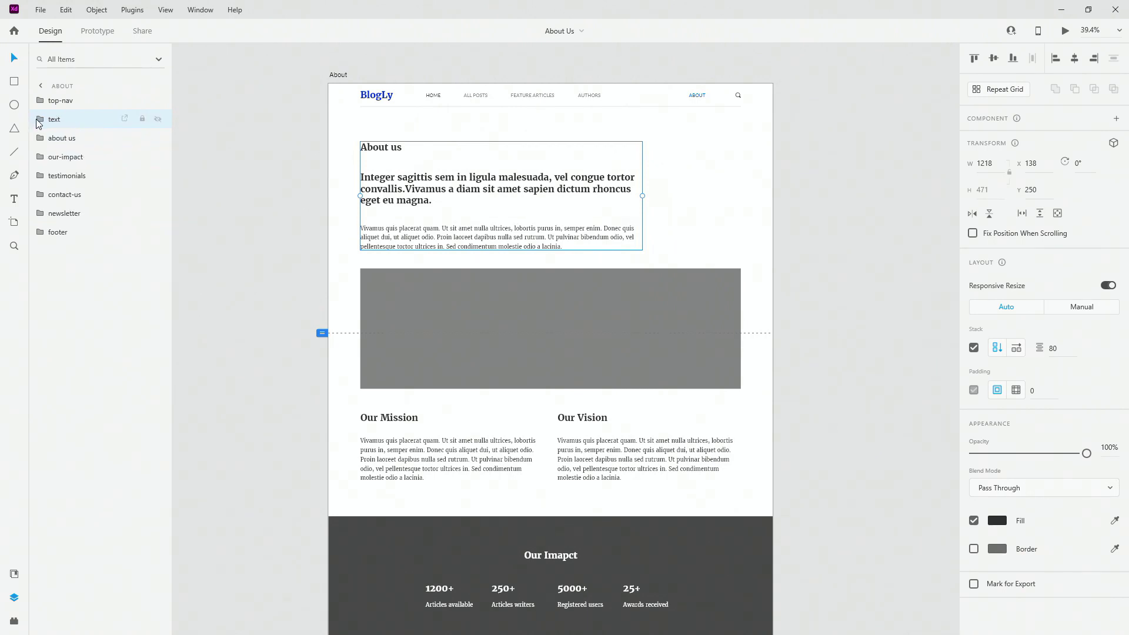
{"action": "left_click", "coordinate": [39, 138]}
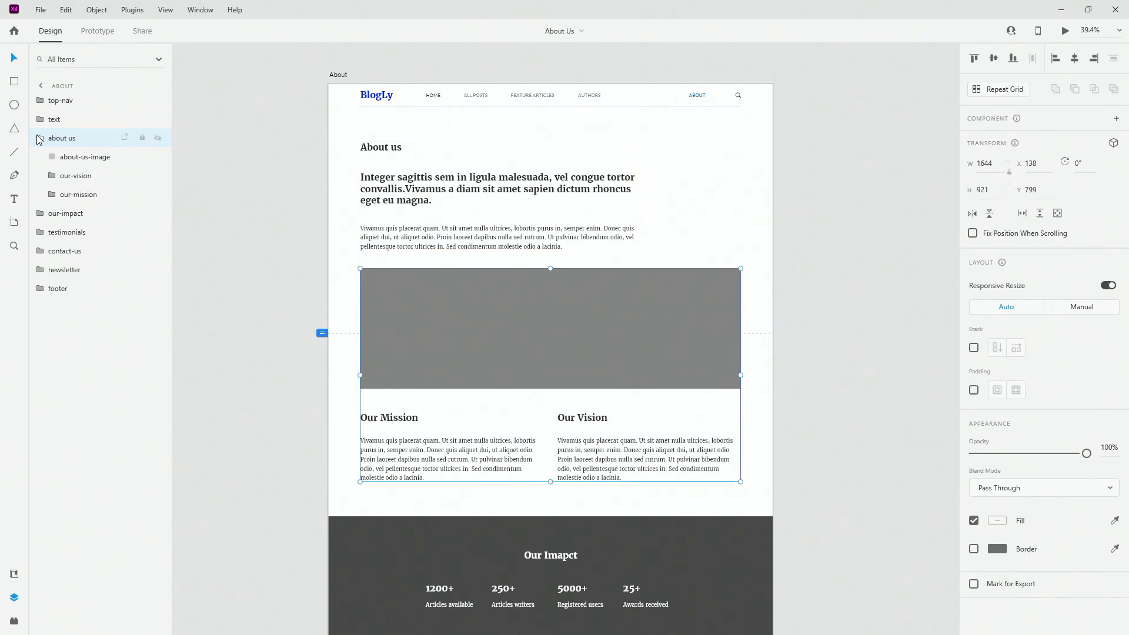
{"action": "left_click", "coordinate": [39, 139]}
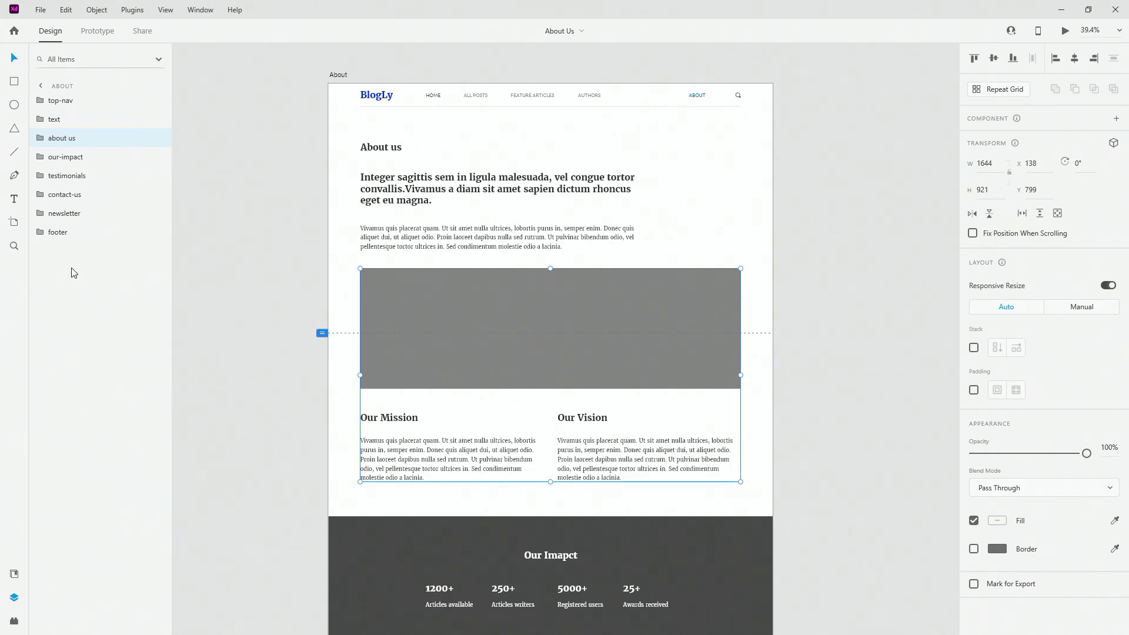
Group all page sections from top-nav to footer and name the group "about"
{"action": "left_click", "coordinate": [90, 100]}
{"action": "key", "text": "ctrl+0"}
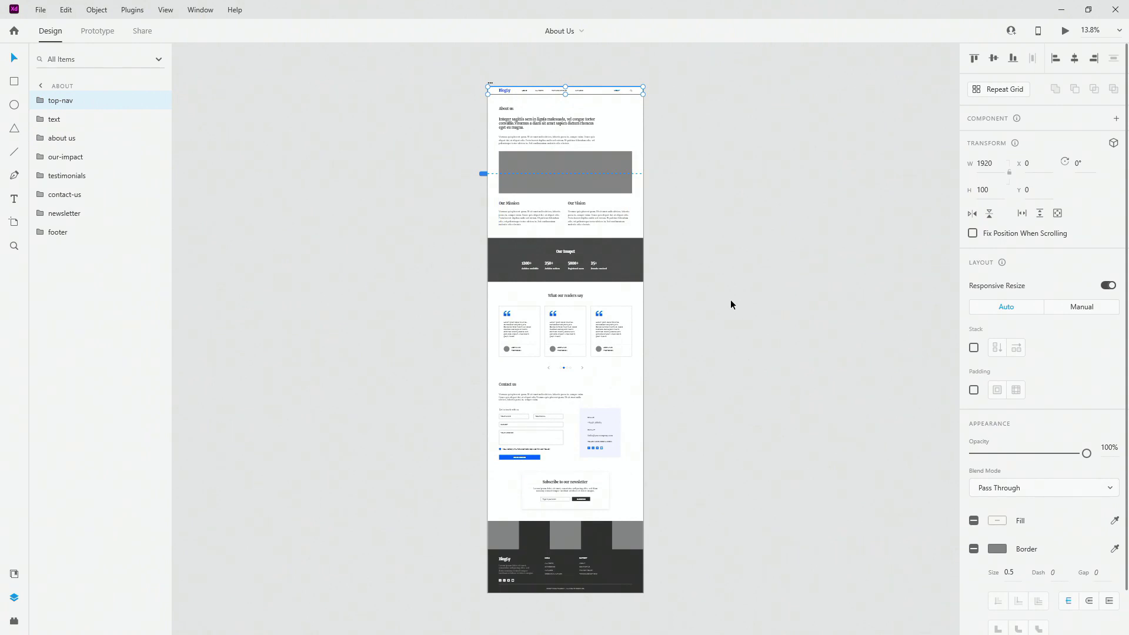
{"action": "left_click", "coordinate": [64, 234], "text": "shift"}
{"action": "key", "text": "ctrl+g"}
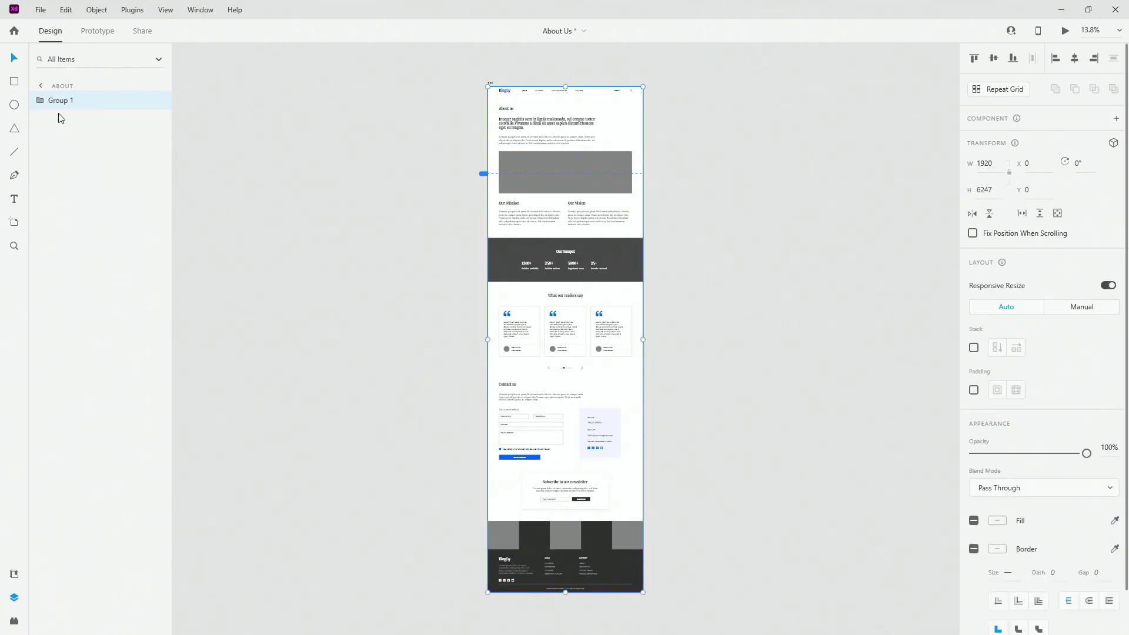
{"action": "double_click", "coordinate": [62, 101]}
{"action": "type", "text": "abo"}
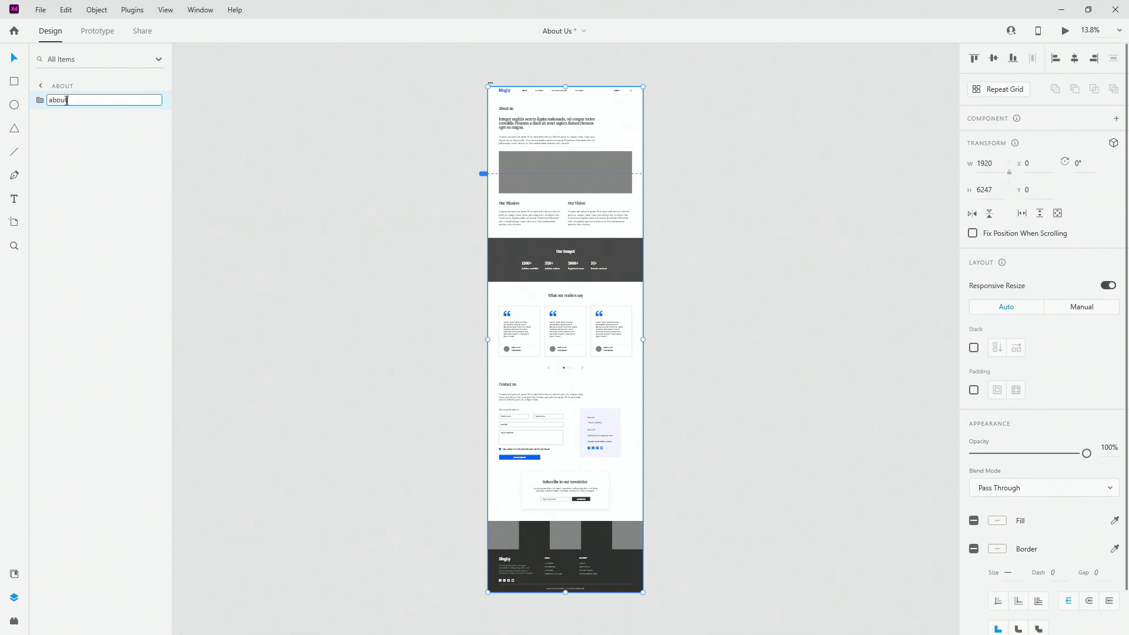
{"action": "type", "text": "ut"}
{"action": "key", "text": "Return"}
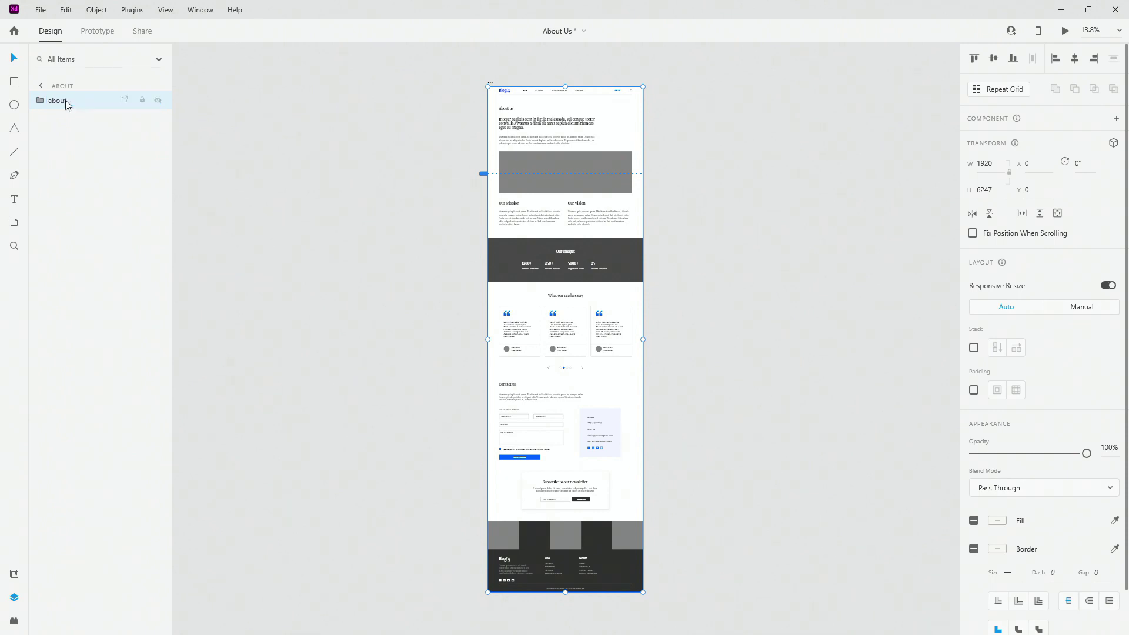
Turn on vertical stacking for the about group and check the spacing around its our-impact, testimonials, about us and text sections
{"action": "left_click", "coordinate": [976, 350]}
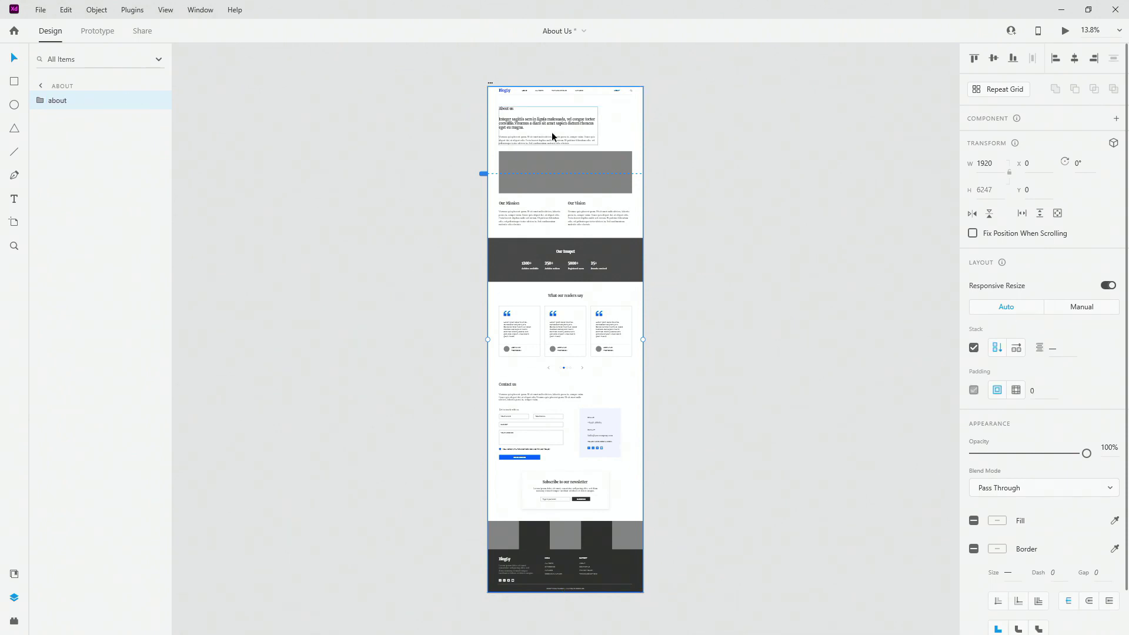
{"action": "left_click", "coordinate": [568, 262]}
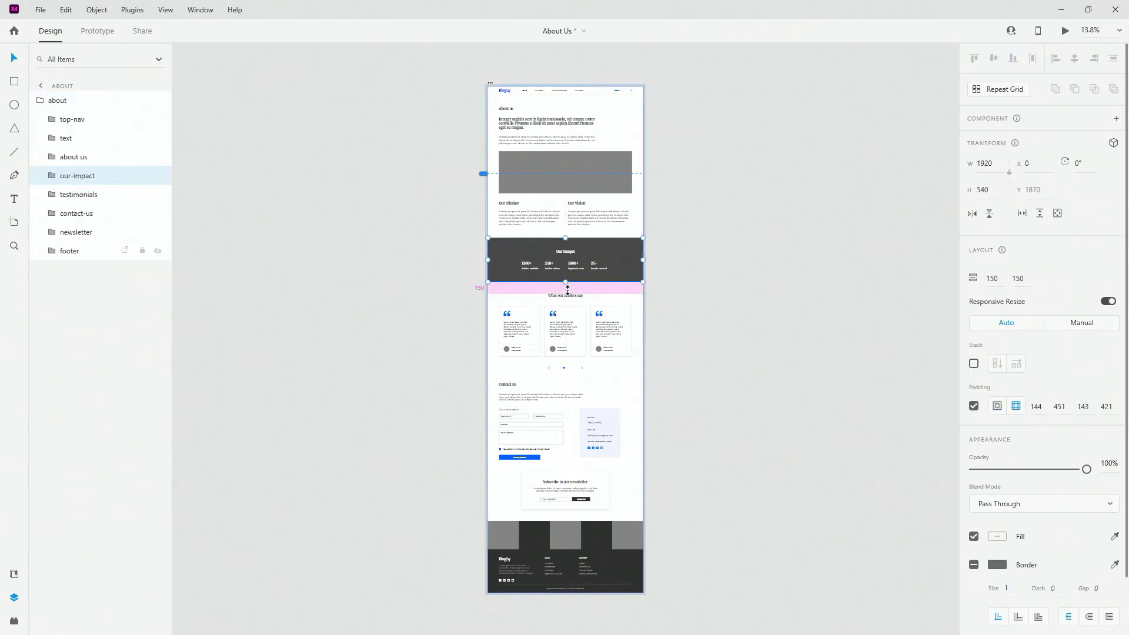
{"action": "left_click", "coordinate": [563, 331]}
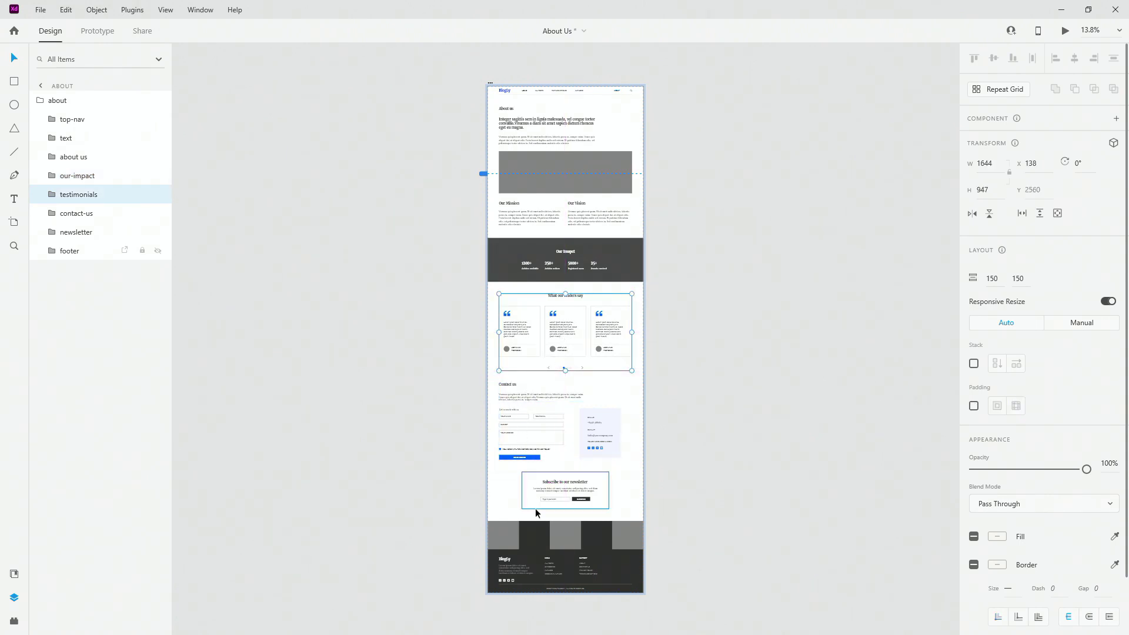
{"action": "left_click", "coordinate": [524, 239]}
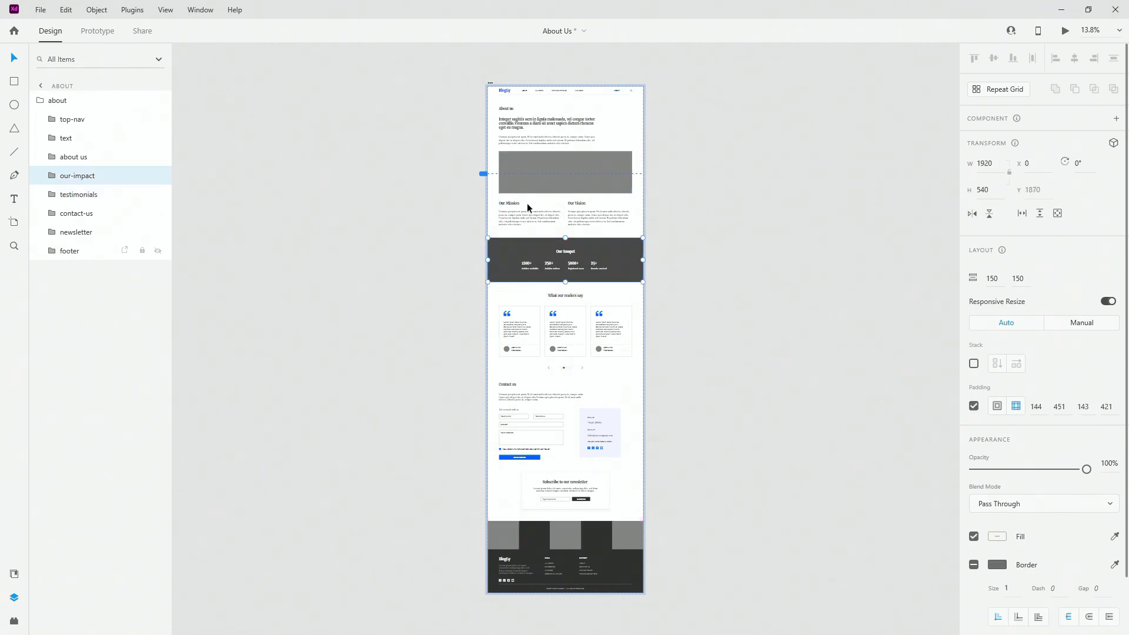
{"action": "left_click", "coordinate": [526, 153]}
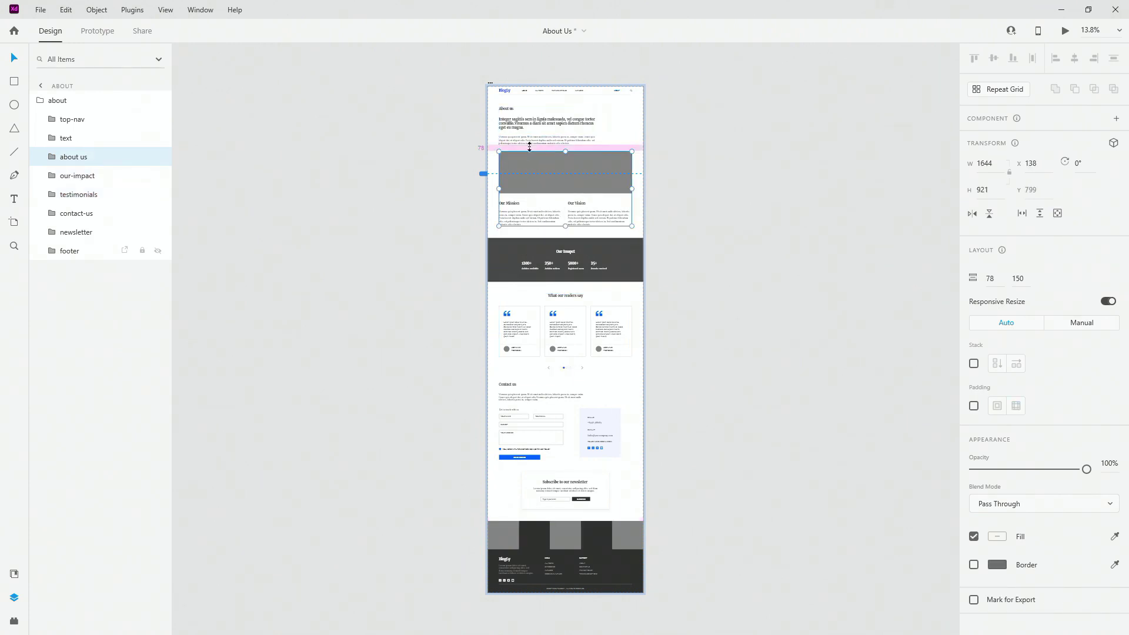
{"action": "left_click", "coordinate": [520, 122]}
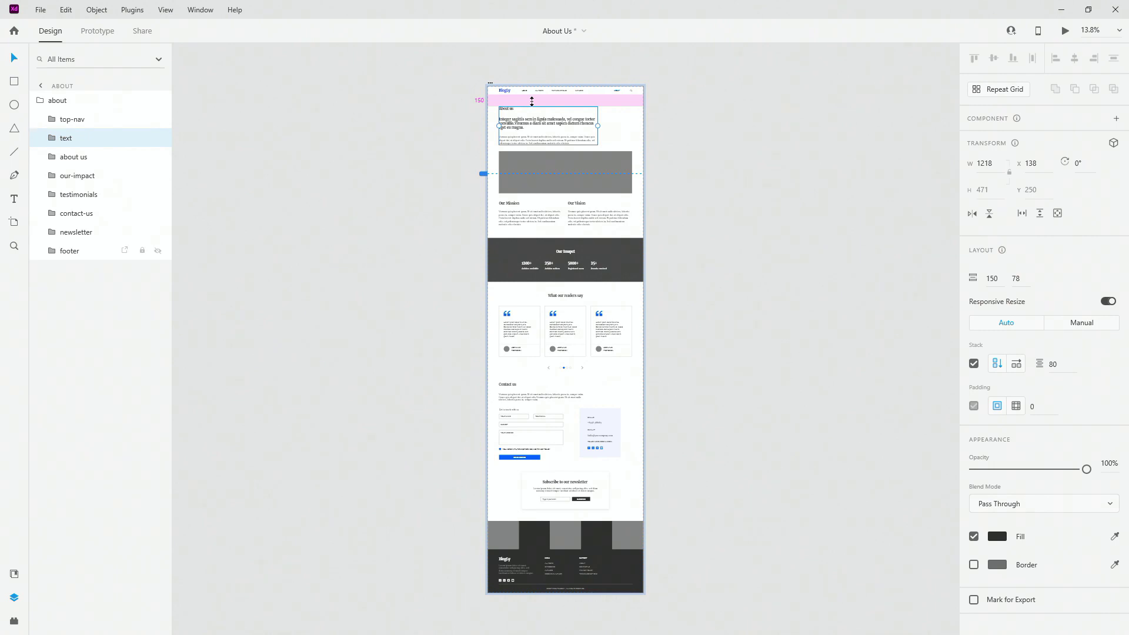
Set the spacing above and below the text section to 100 each within the about stack
{"action": "left_click_drag", "start_coordinate": [531, 101], "coordinate": [549, 102]}
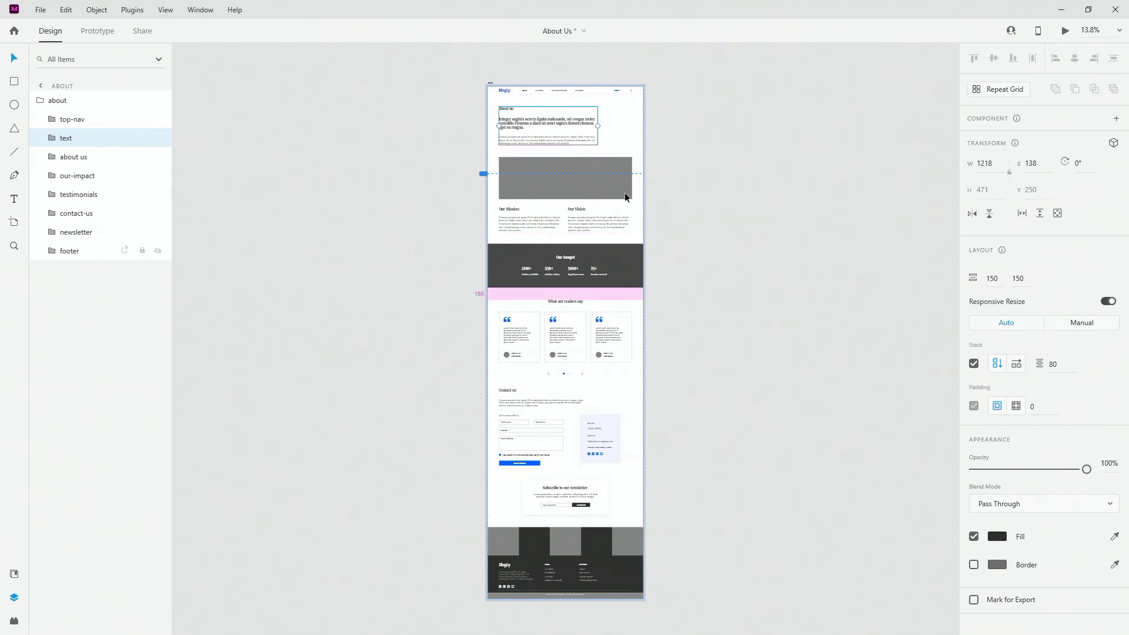
{"action": "scroll", "coordinate": [524, 78], "scroll_direction": "up", "scroll_amount": 5}
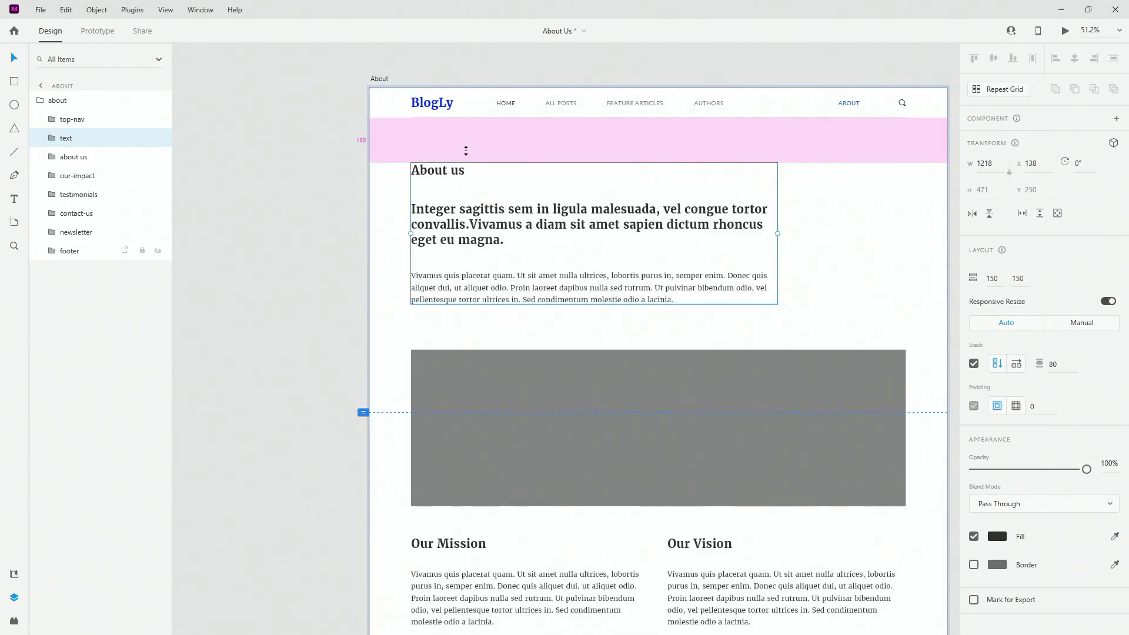
{"action": "left_click_drag", "start_coordinate": [466, 151], "coordinate": [476, 135]}
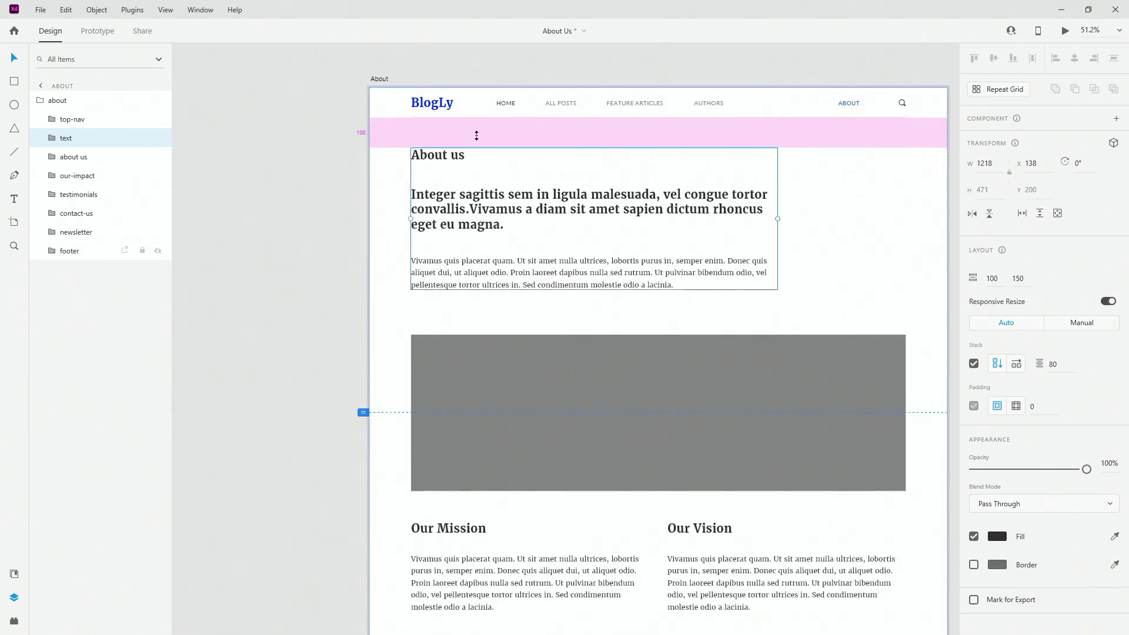
{"action": "left_click_drag", "start_coordinate": [459, 323], "coordinate": [468, 308]}
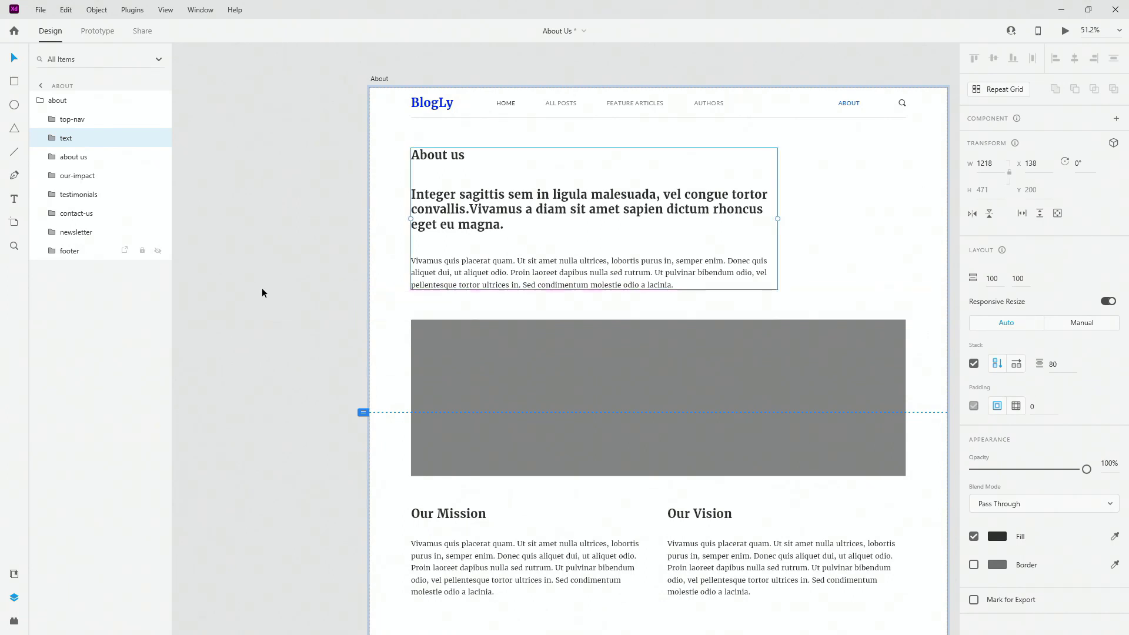
Examine the text group's stack and its title, headline and description layers
{"action": "scroll", "coordinate": [262, 290], "scroll_direction": "down", "scroll_amount": 4}
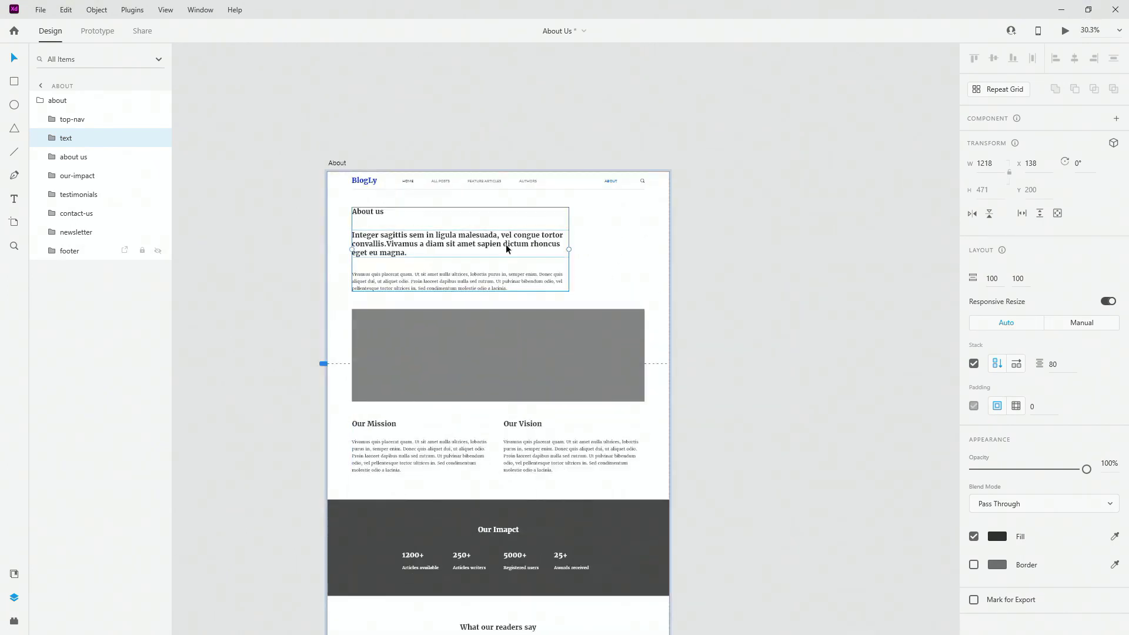
{"action": "scroll", "coordinate": [510, 247], "scroll_direction": "up", "scroll_amount": 4}
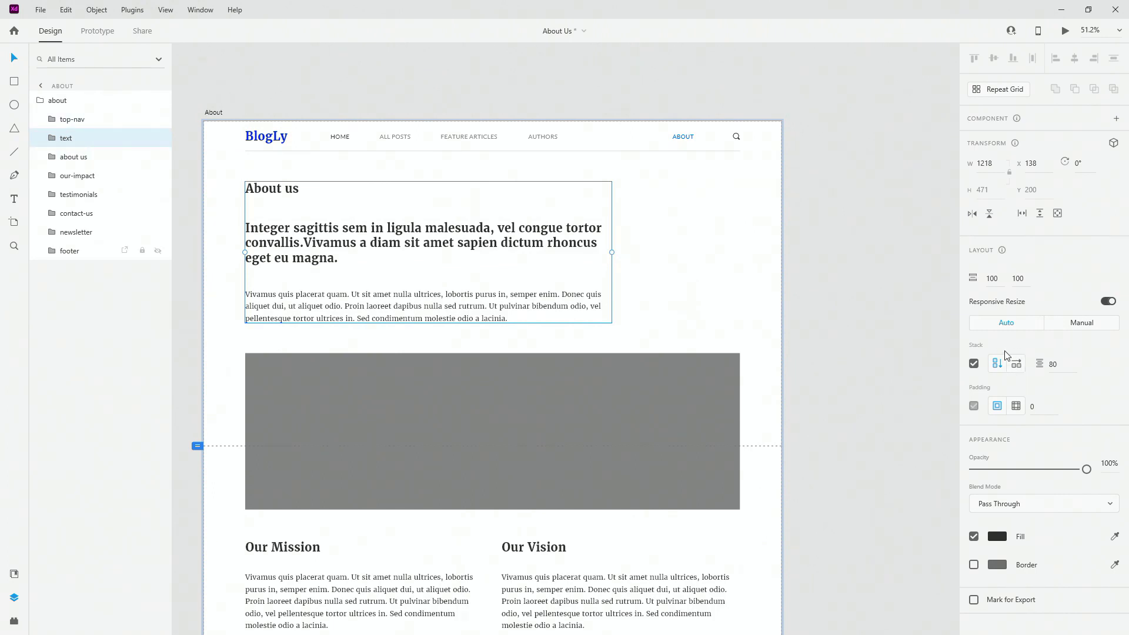
{"action": "left_click", "coordinate": [53, 137]}
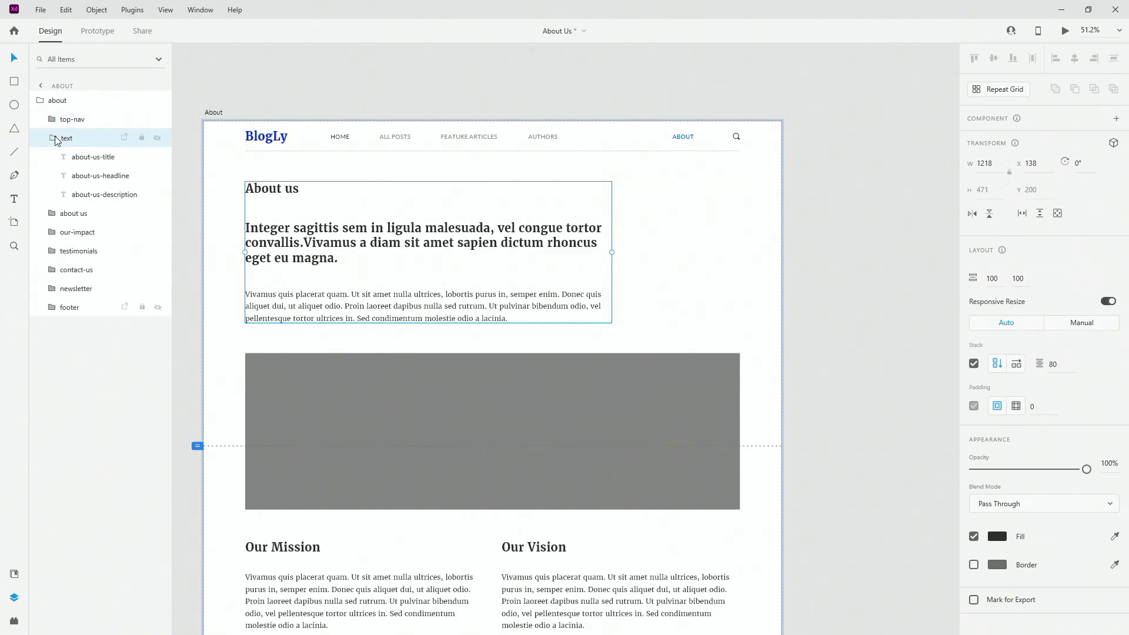
{"action": "left_click", "coordinate": [80, 200]}
{"action": "left_click_drag", "start_coordinate": [81, 204], "coordinate": [91, 175]}
{"action": "left_click", "coordinate": [66, 138]}
{"action": "left_click", "coordinate": [52, 138]}
Group our-vision and our-mission inside the about us group and name the new group "text"
{"action": "scroll", "coordinate": [577, 302], "scroll_direction": "down", "scroll_amount": 2}
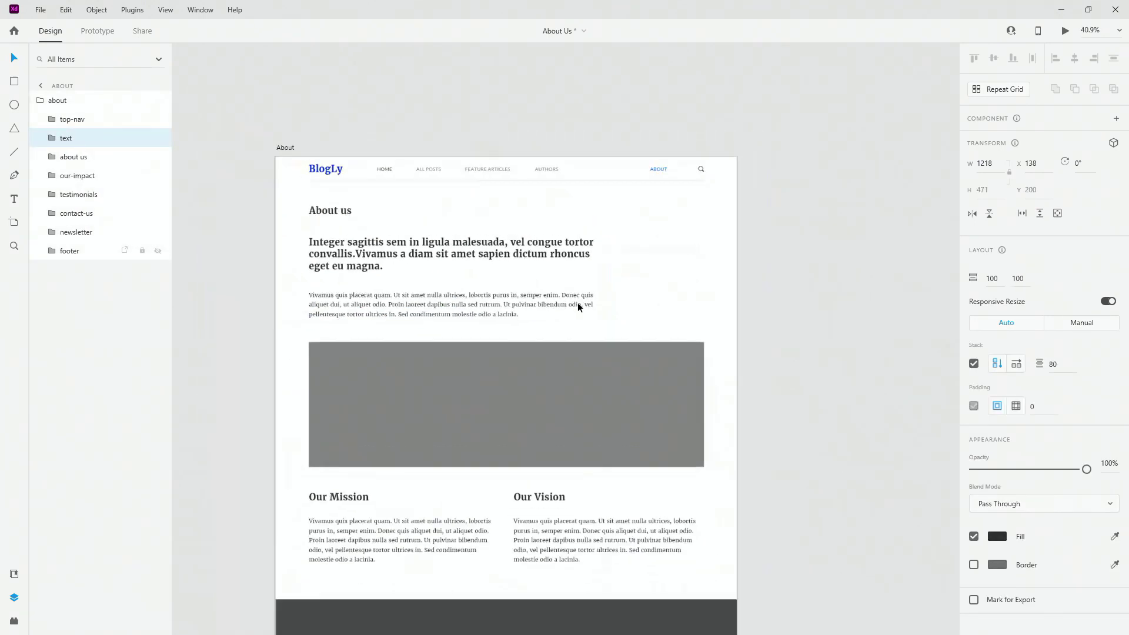
{"action": "scroll", "coordinate": [575, 309], "scroll_direction": "down", "scroll_amount": 1}
{"action": "scroll", "coordinate": [570, 273], "scroll_direction": "down", "scroll_amount": 2}
{"action": "scroll", "coordinate": [554, 246], "scroll_direction": "up", "scroll_amount": 2}
{"action": "left_click", "coordinate": [518, 235]}
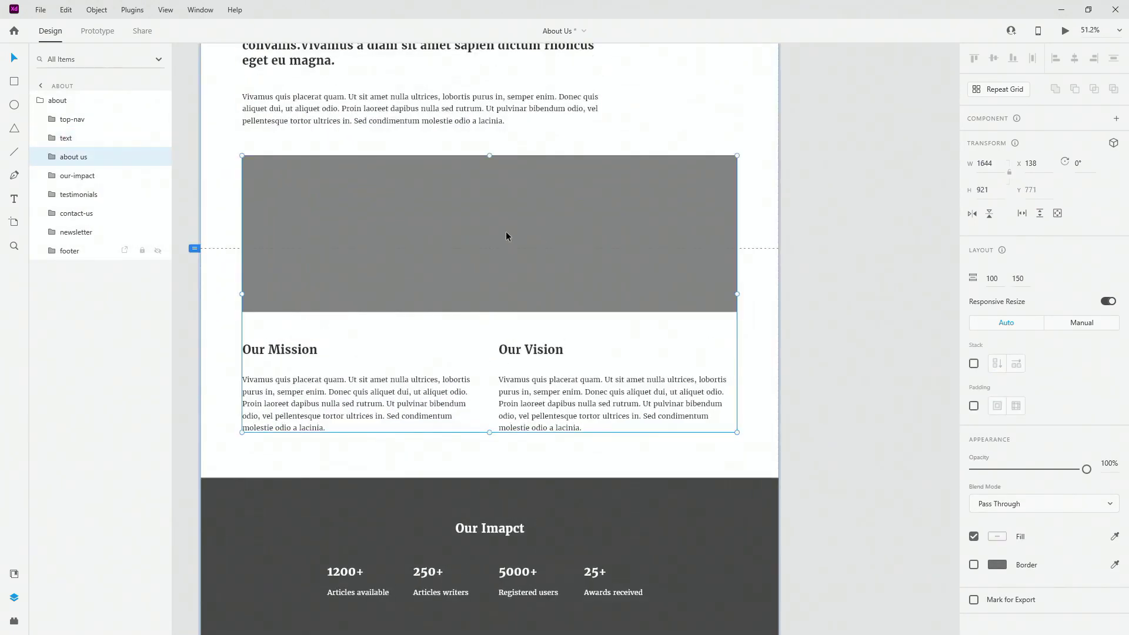
{"action": "left_click", "coordinate": [52, 157]}
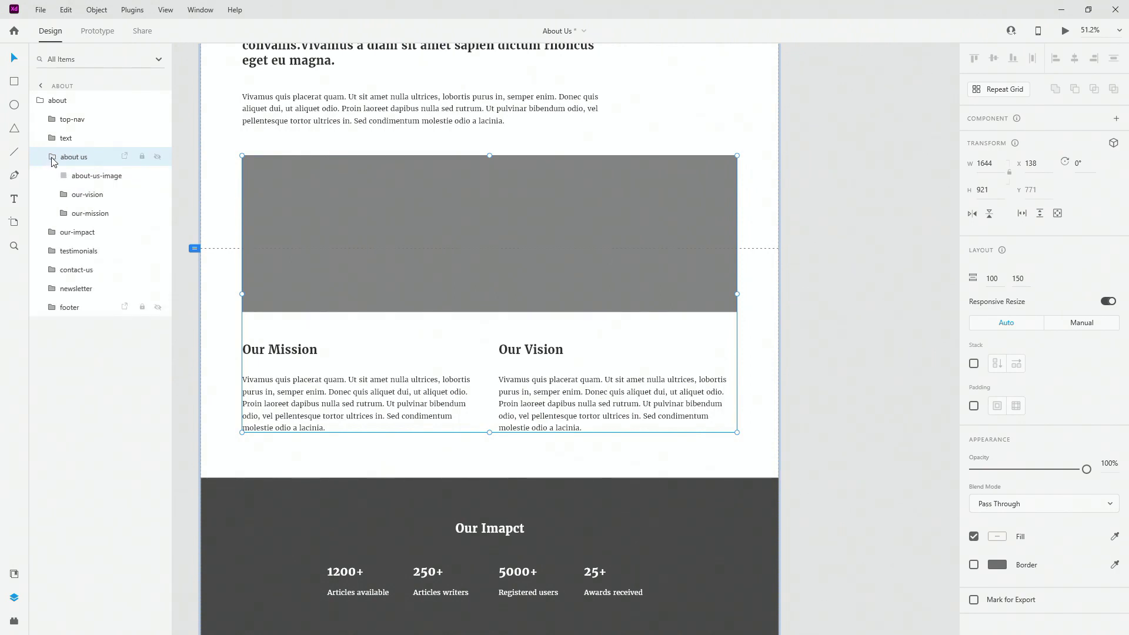
{"action": "left_click", "coordinate": [88, 195]}
{"action": "left_click", "coordinate": [89, 213], "text": "shift"}
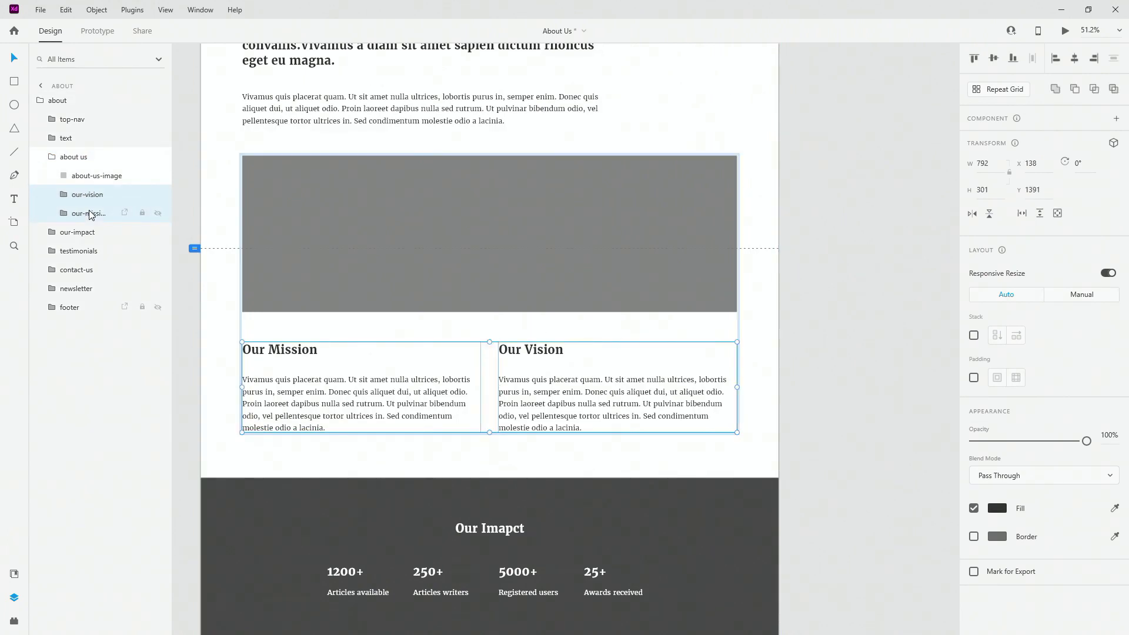
{"action": "key", "text": "ctrl+g"}
{"action": "double_click", "coordinate": [84, 195]}
{"action": "type", "text": "text"}
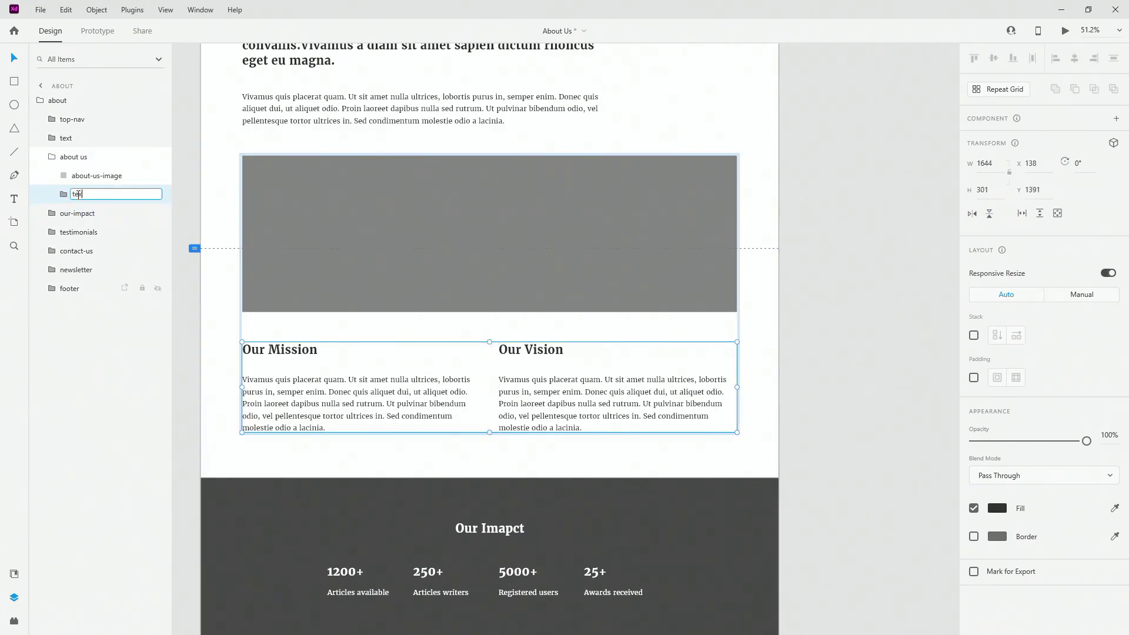
{"action": "key", "text": "Return"}
Turn on a vertical stack for the about us group and a horizontal stack for its nested text group
{"action": "left_click", "coordinate": [85, 158]}
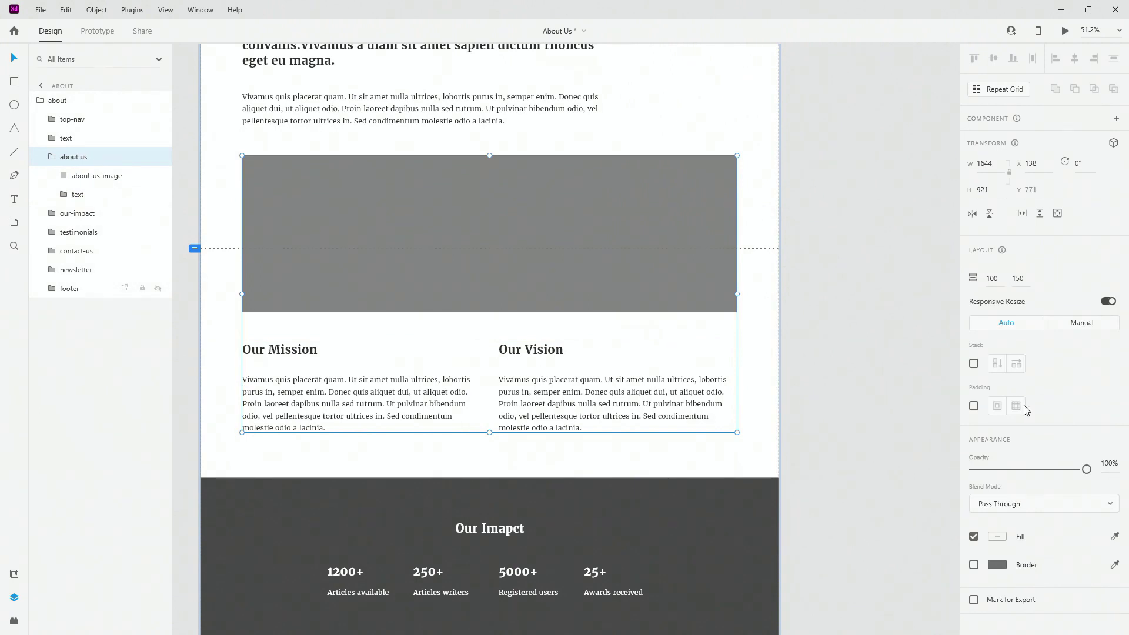
{"action": "left_click", "coordinate": [974, 364]}
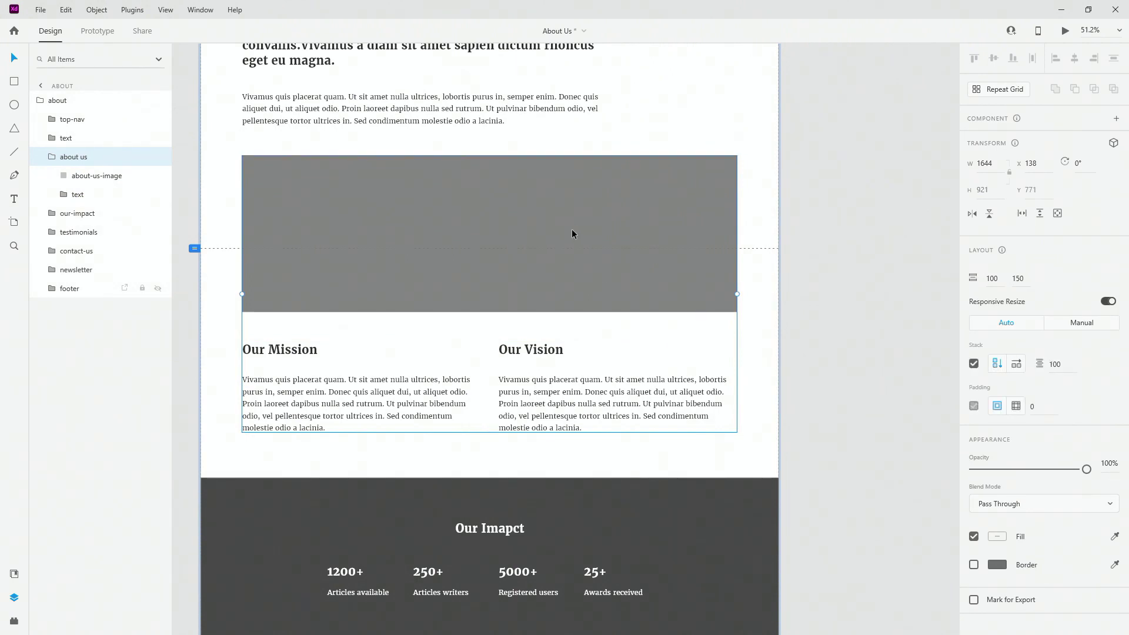
{"action": "left_click", "coordinate": [86, 196]}
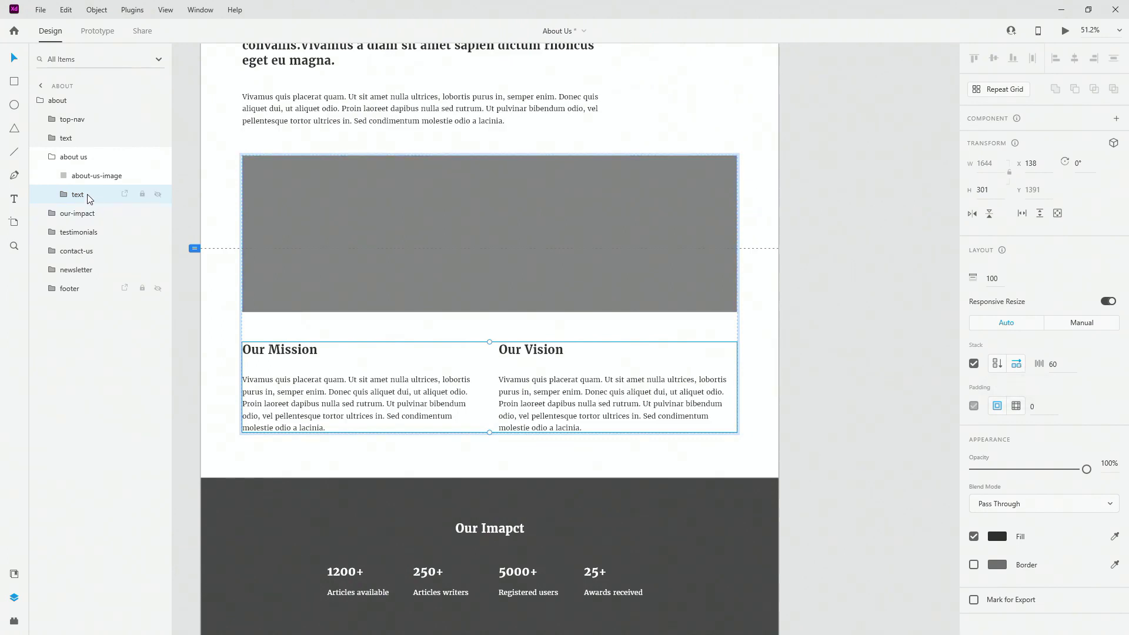
Try narrowing the Our Mission description to about 389 and the Our Vision description to about 405 wide inside the horizontal stack
{"action": "double_click", "coordinate": [448, 412]}
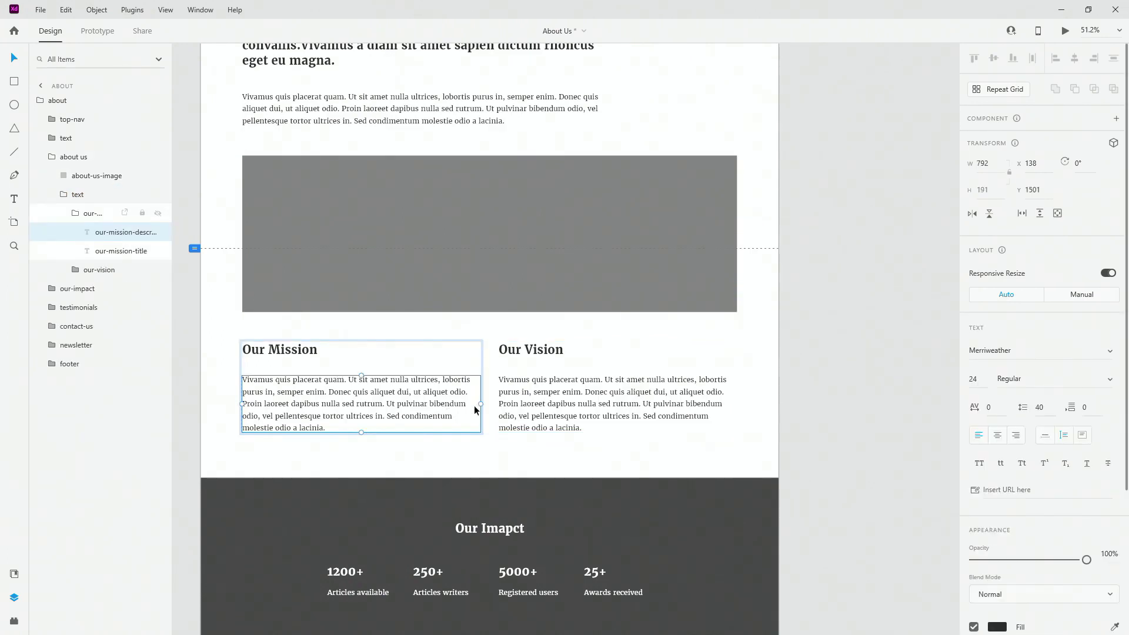
{"action": "left_click_drag", "start_coordinate": [474, 403], "coordinate": [360, 399]}
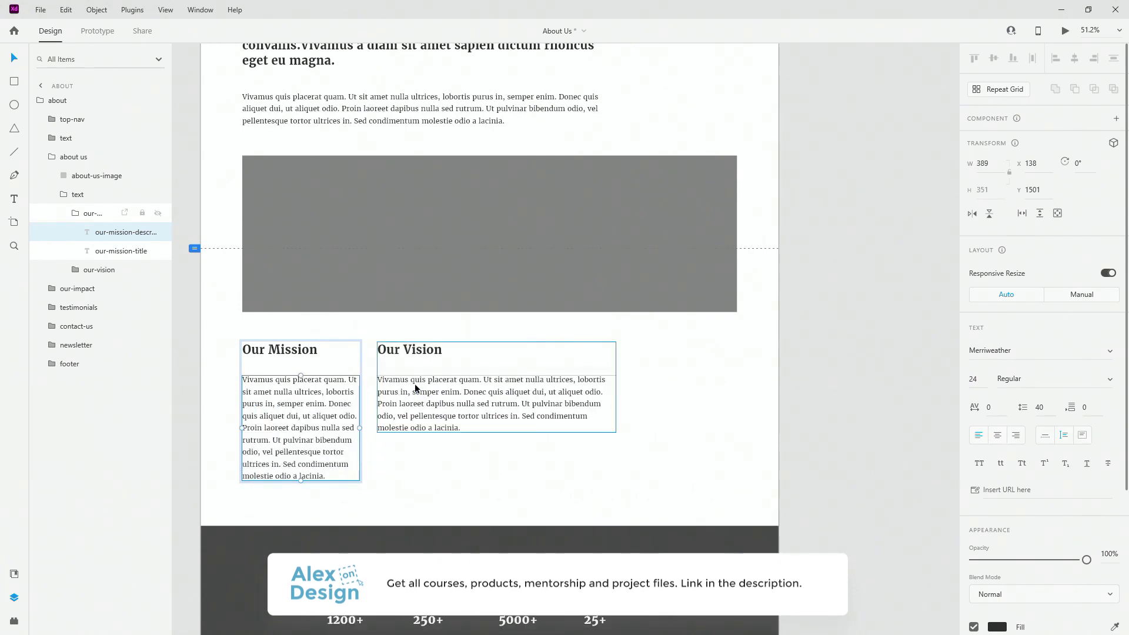
{"action": "left_click", "coordinate": [414, 383]}
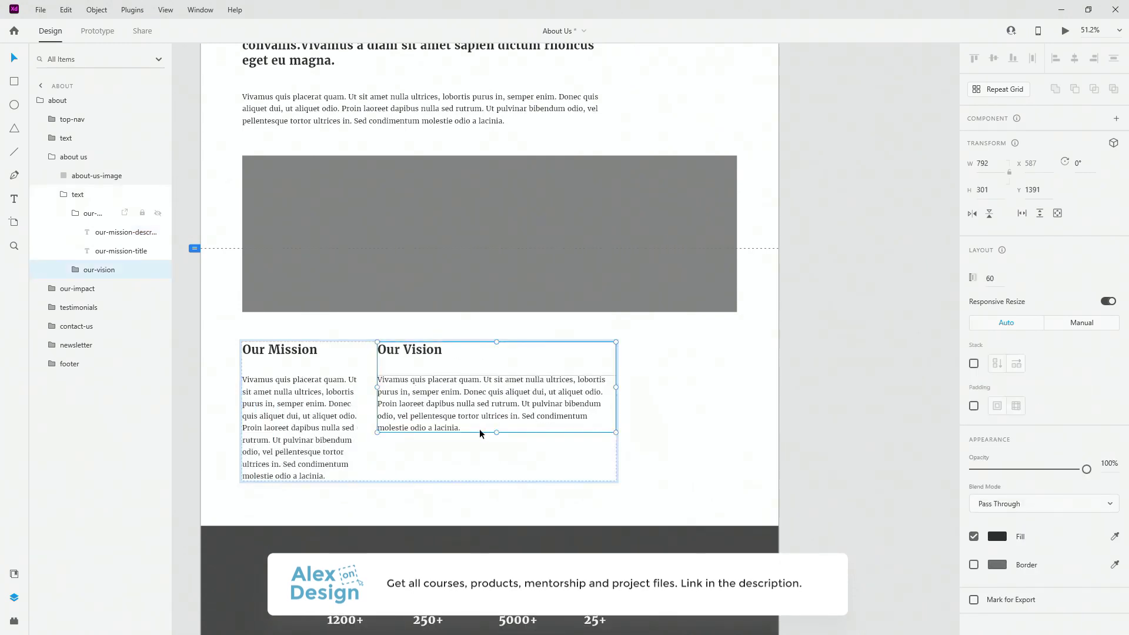
{"action": "left_click_drag", "start_coordinate": [494, 428], "coordinate": [495, 455]}
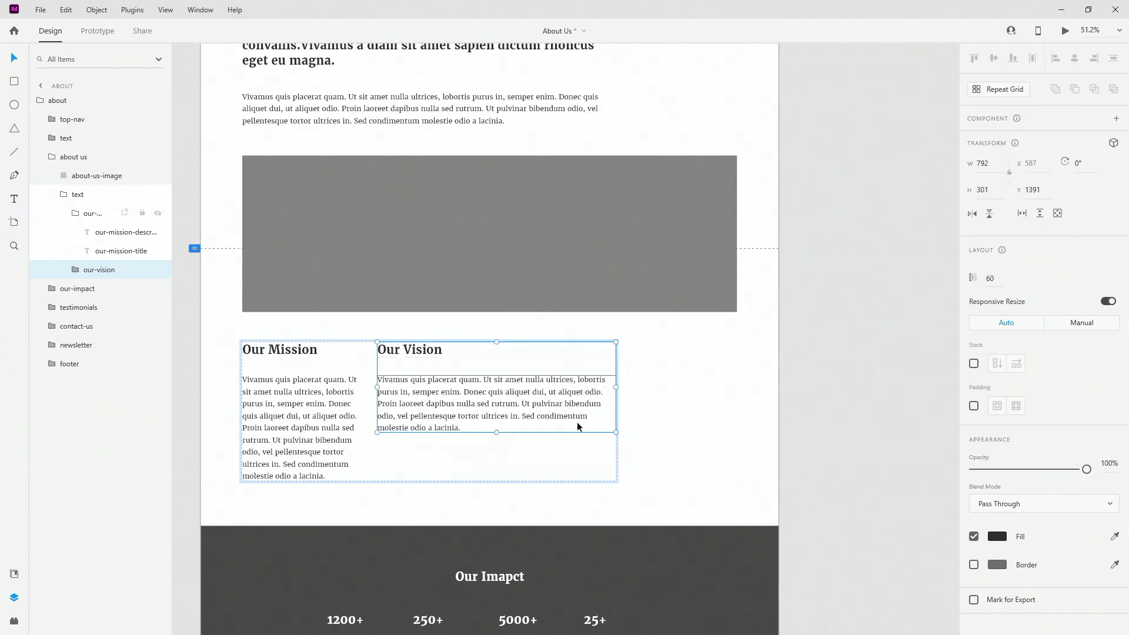
{"action": "double_click", "coordinate": [616, 402]}
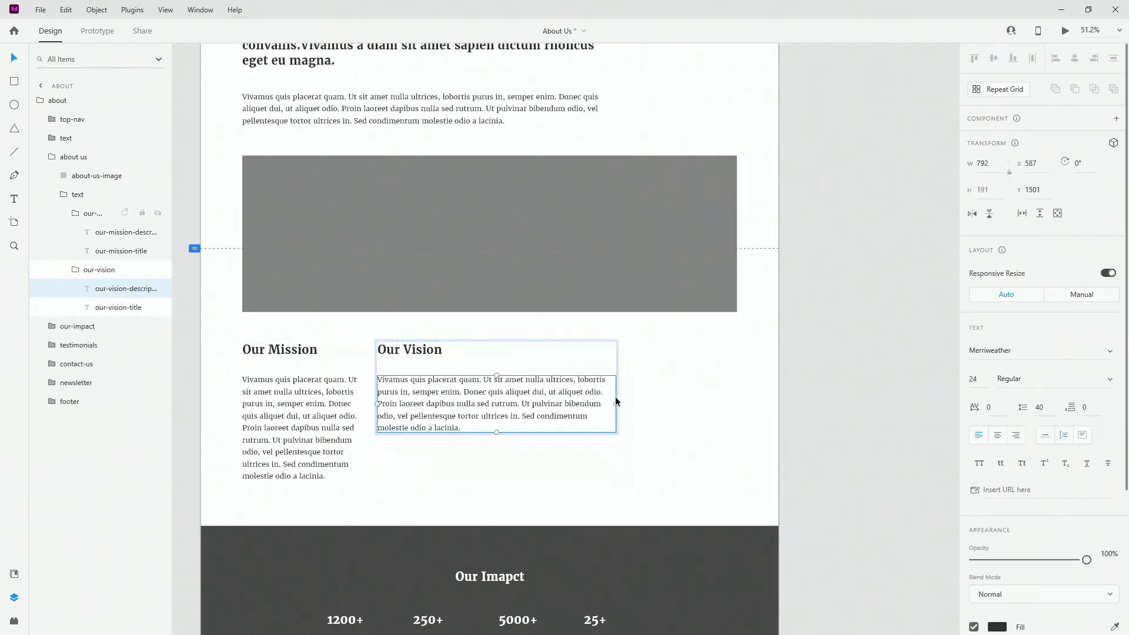
{"action": "left_click_drag", "start_coordinate": [614, 402], "coordinate": [499, 405]}
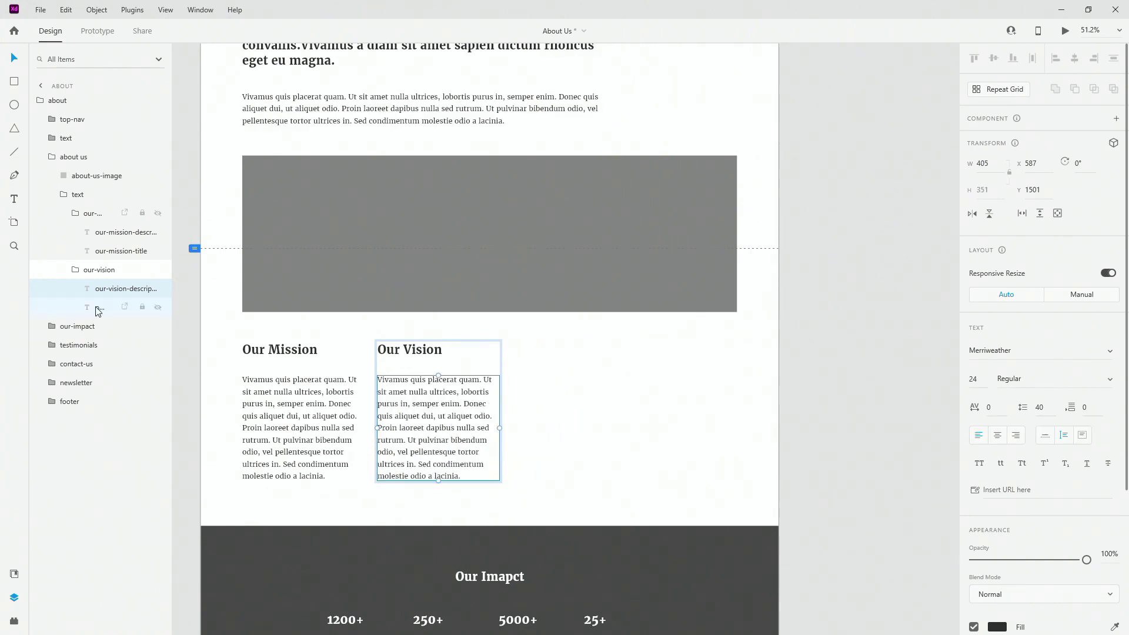
Duplicate the our-vision group within the text stack and widen the middle column to about 718
{"action": "left_click", "coordinate": [75, 269]}
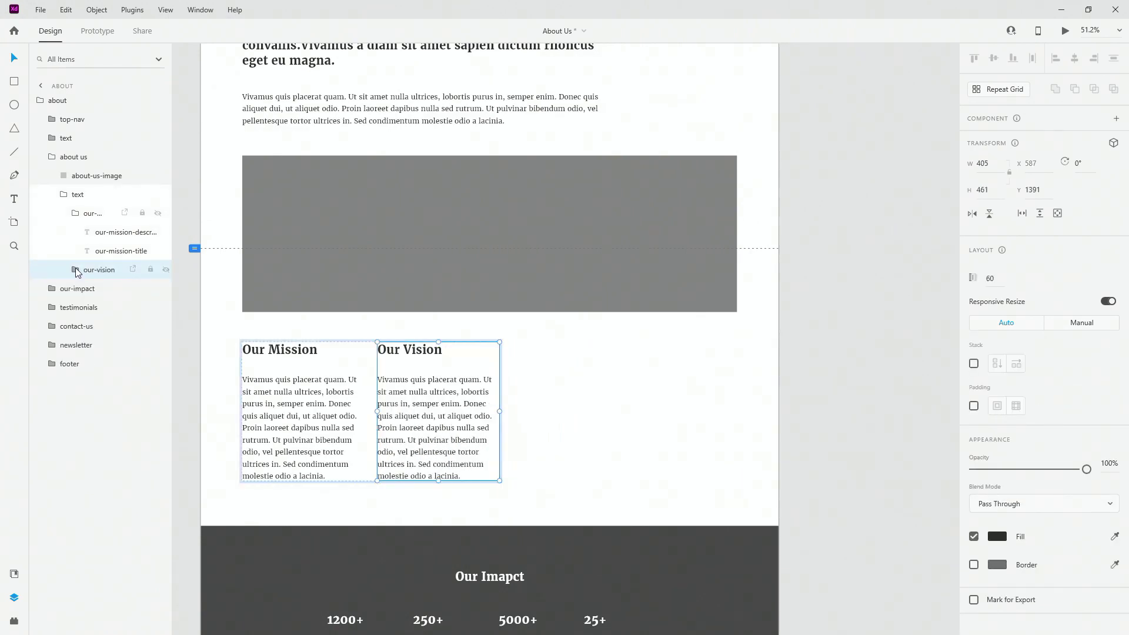
{"action": "key", "text": "ctrl+d"}
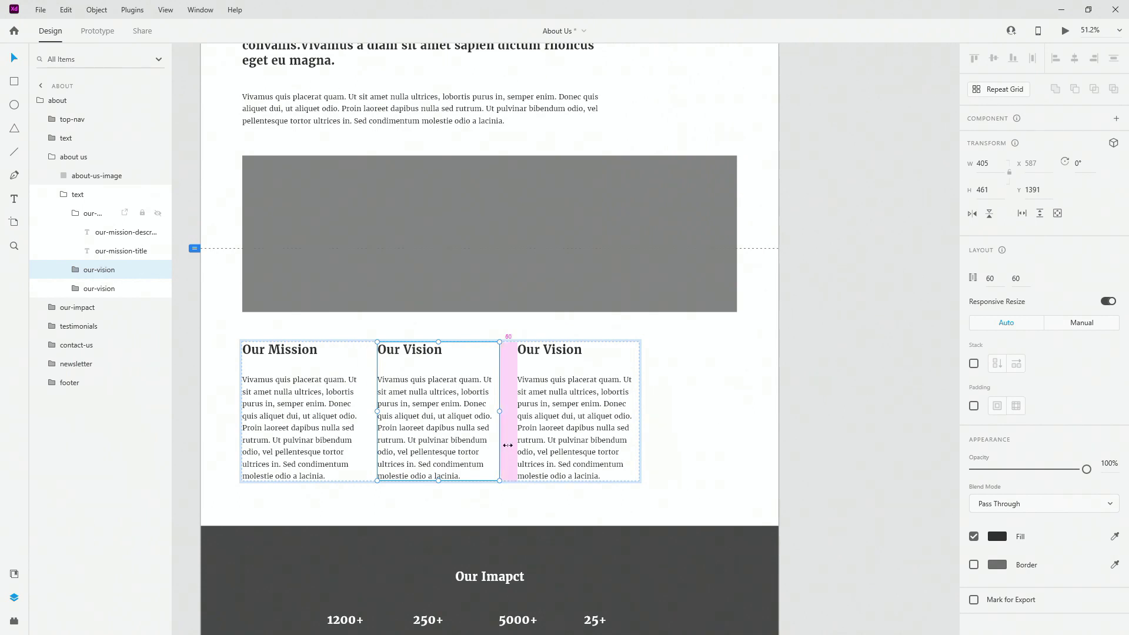
{"action": "left_click_drag", "start_coordinate": [500, 412], "coordinate": [594, 403]}
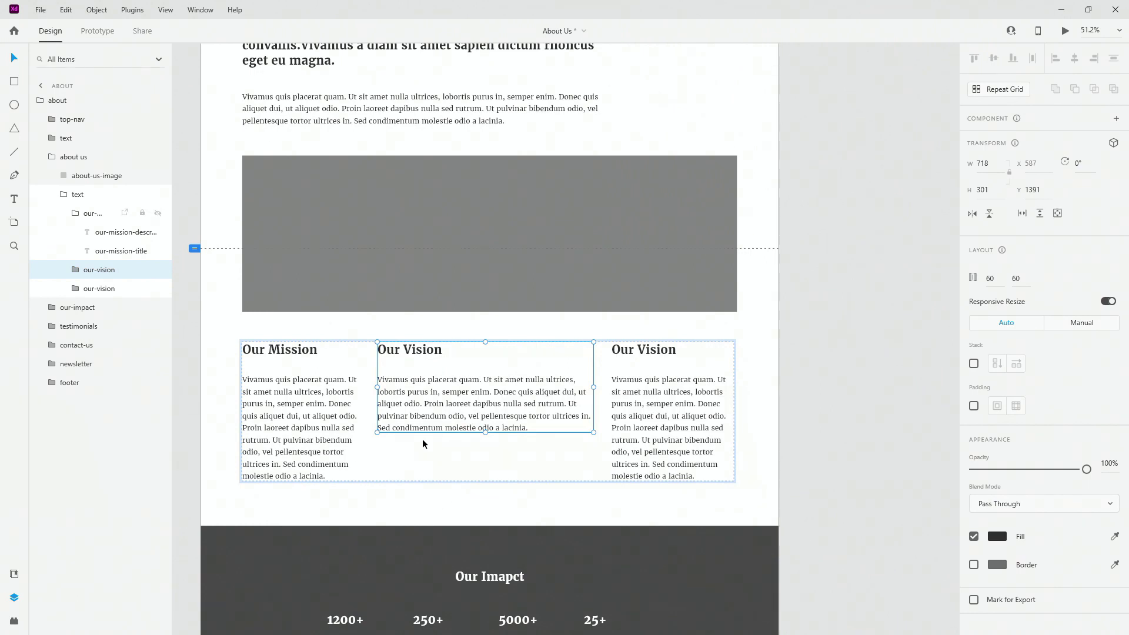
Undo the our-vision duplicate and the width changes to the mission and vision columns
{"action": "left_click", "coordinate": [107, 288]}
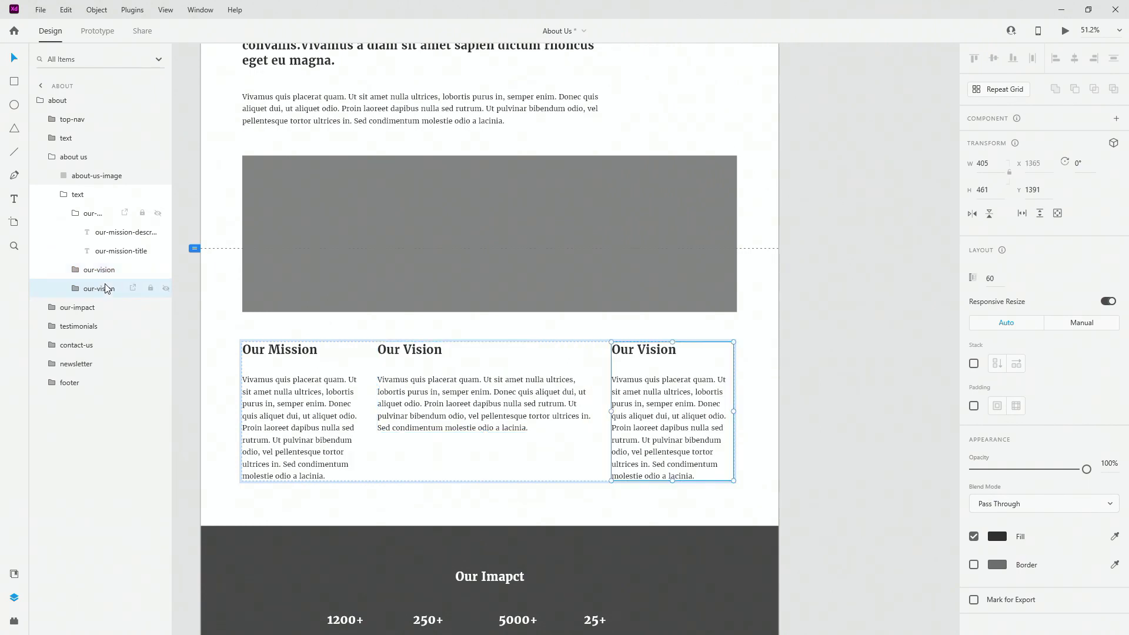
{"action": "key", "text": "Delete"}
{"action": "left_click", "coordinate": [107, 288]}
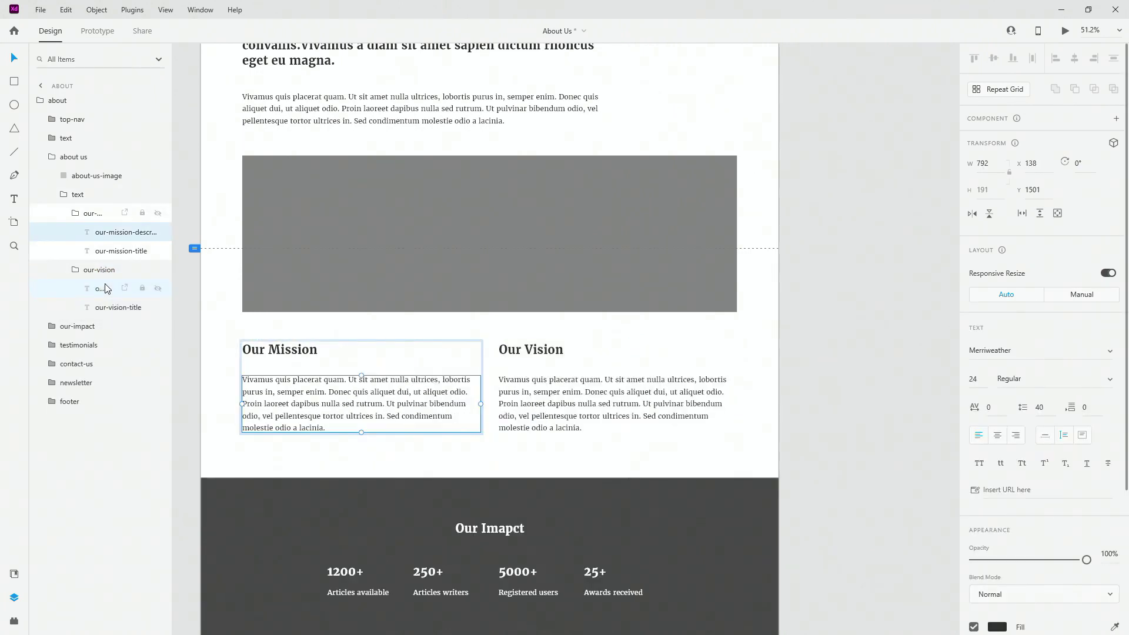
{"action": "key", "text": "Escape"}
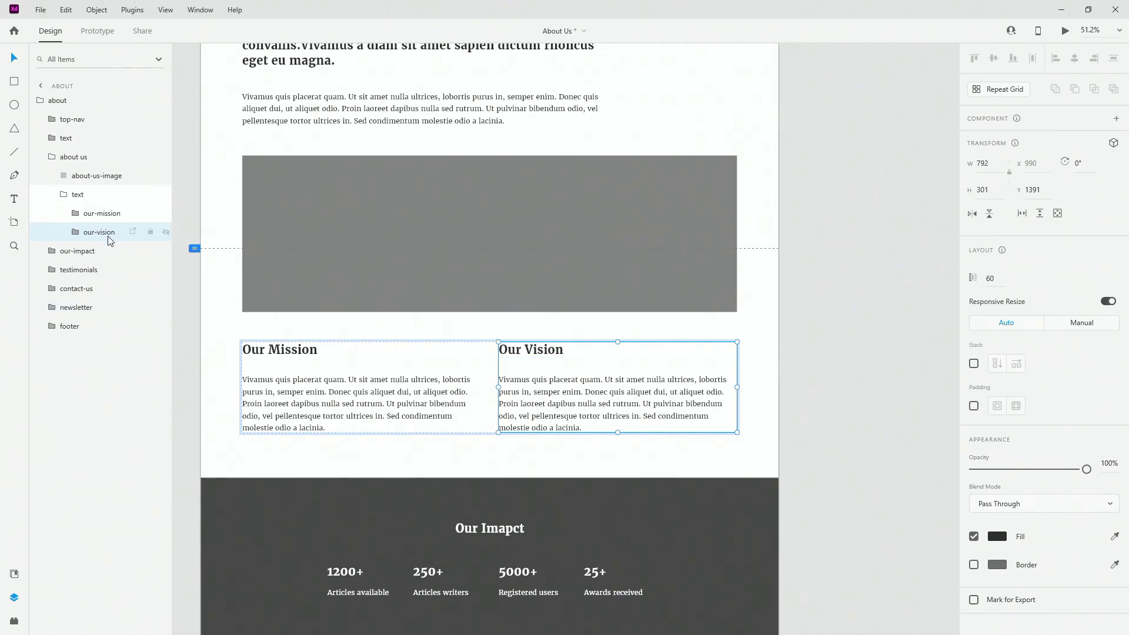
Reorder the nested text stack so that our-vision comes before our-mission
{"action": "left_click_drag", "start_coordinate": [109, 237], "coordinate": [82, 196]}
{"action": "left_click", "coordinate": [96, 194]}
{"action": "key", "text": "Escape"}
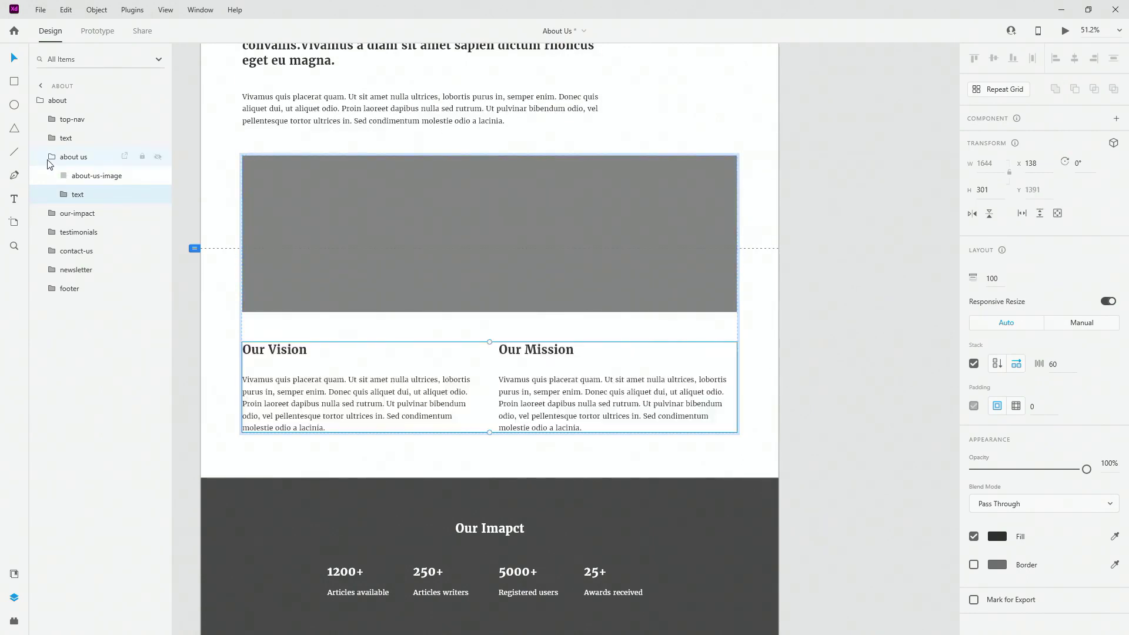
Narrow about-us-image to 792 wide, showing the artboard's layout grid to align the image edge with a column
{"action": "scroll", "coordinate": [650, 323], "scroll_direction": "down", "scroll_amount": 3}
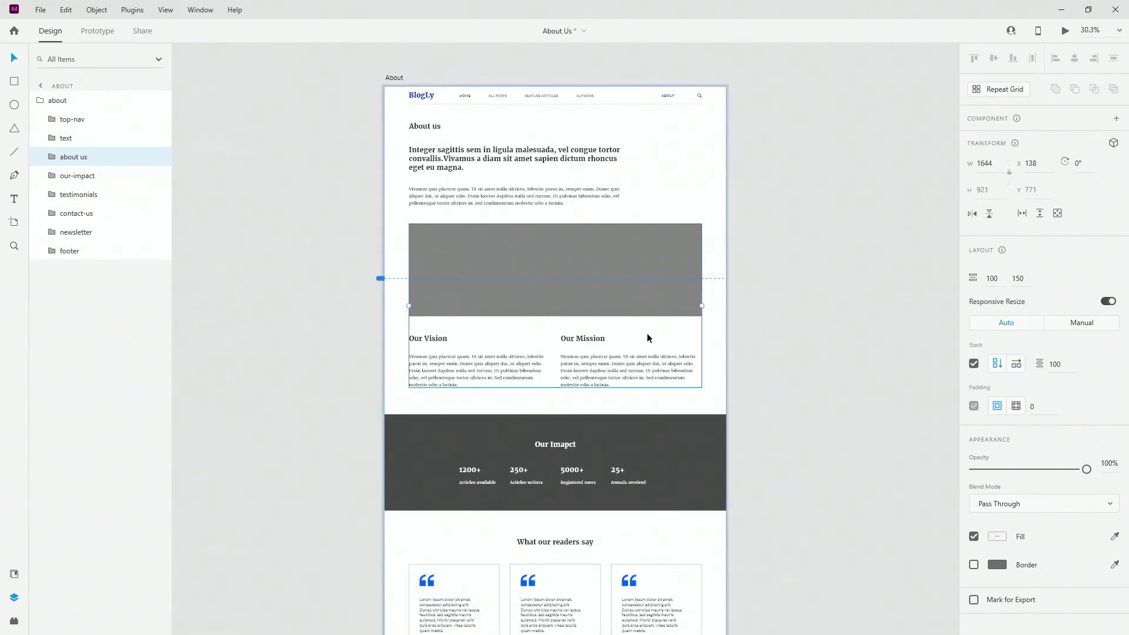
{"action": "scroll", "coordinate": [609, 282], "scroll_direction": "up", "scroll_amount": 3}
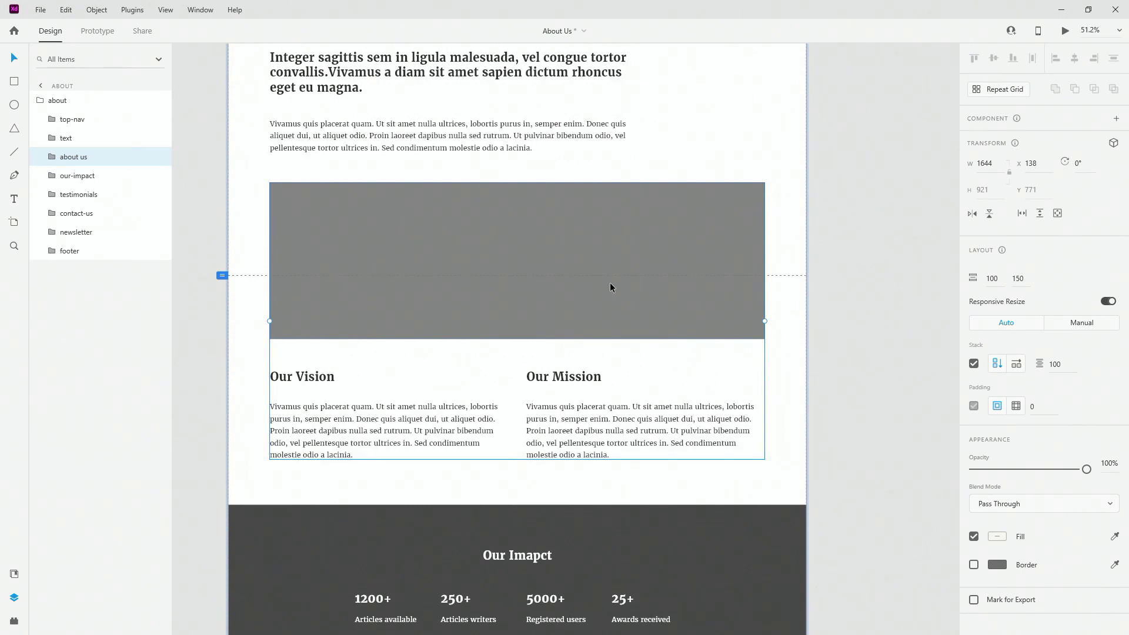
{"action": "double_click", "coordinate": [552, 231]}
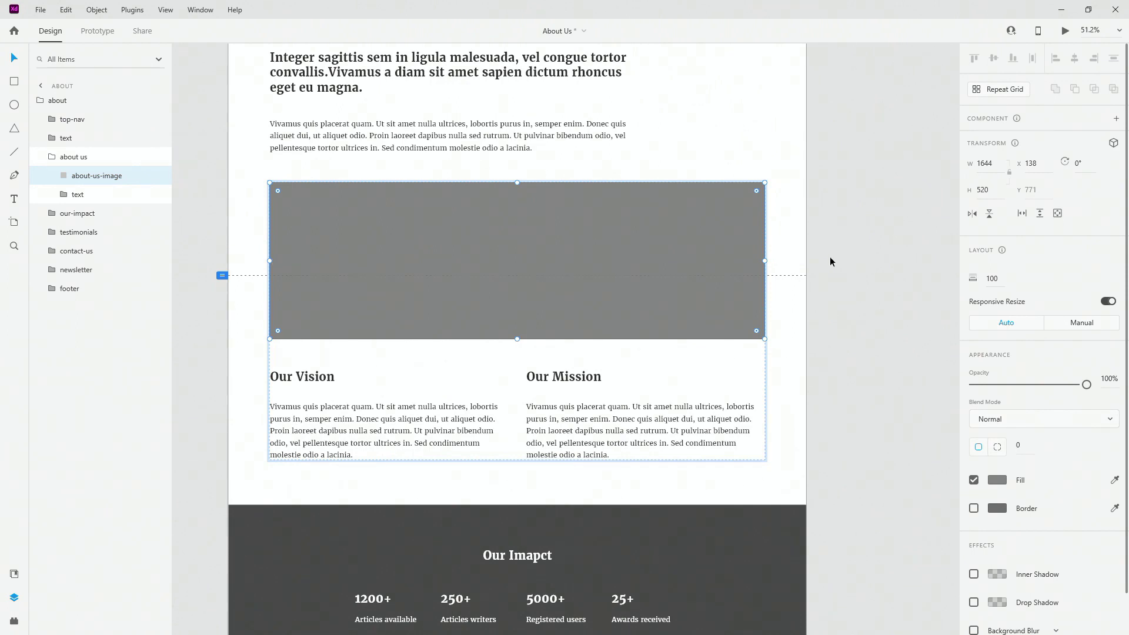
{"action": "left_click_drag", "start_coordinate": [764, 259], "coordinate": [513, 259]}
{"action": "left_click", "coordinate": [778, 202]}
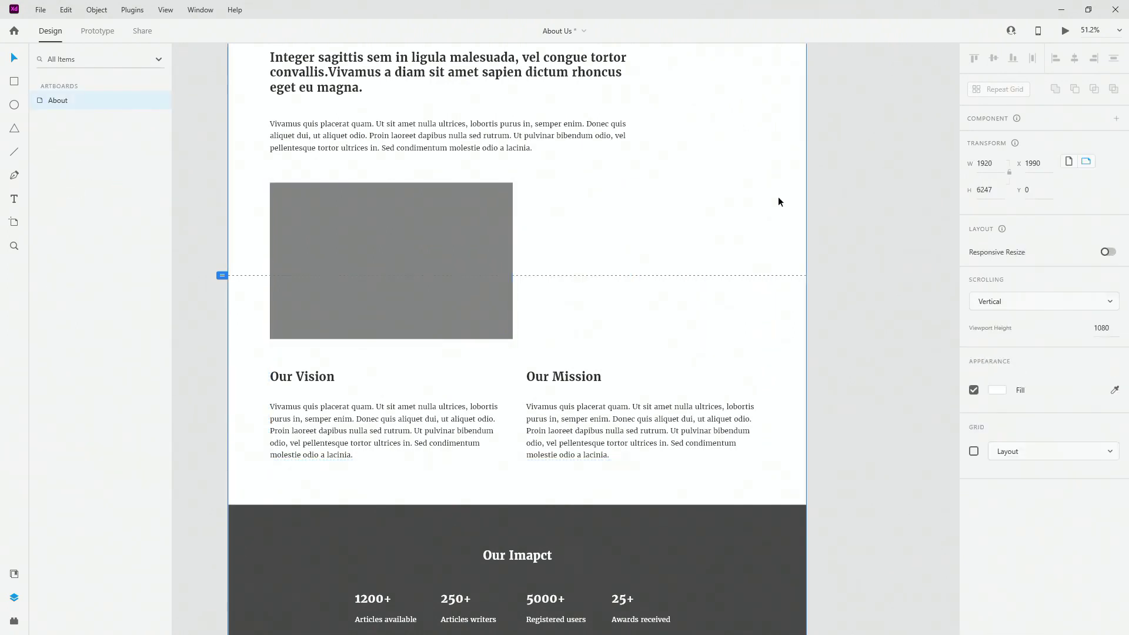
{"action": "left_click", "coordinate": [974, 451]}
{"action": "left_click", "coordinate": [421, 284]}
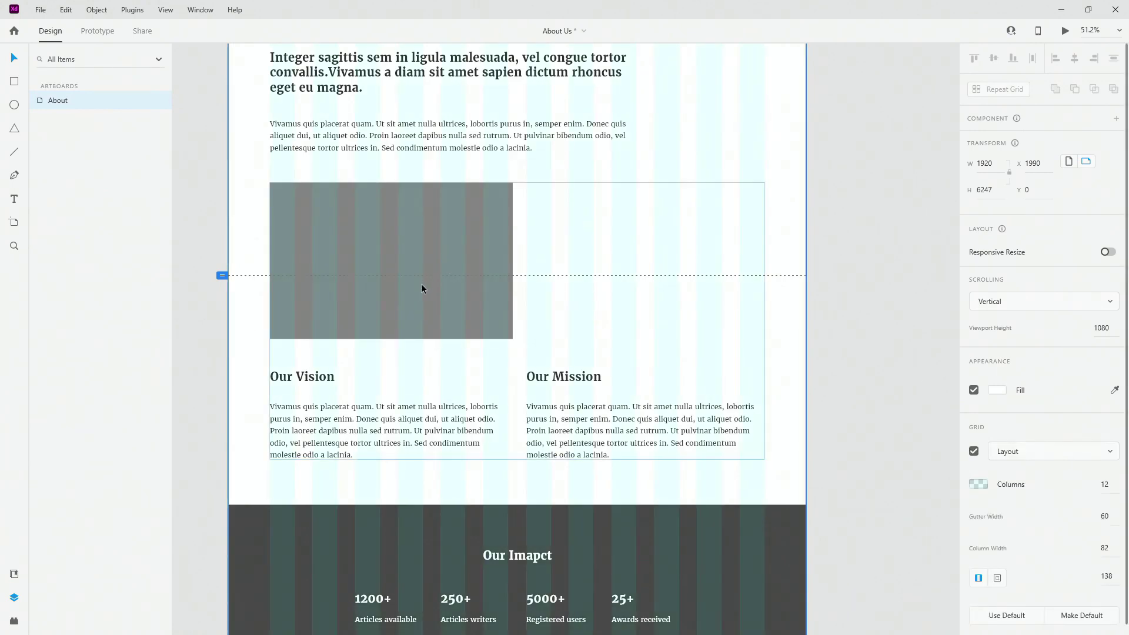
{"action": "left_click", "coordinate": [425, 262]}
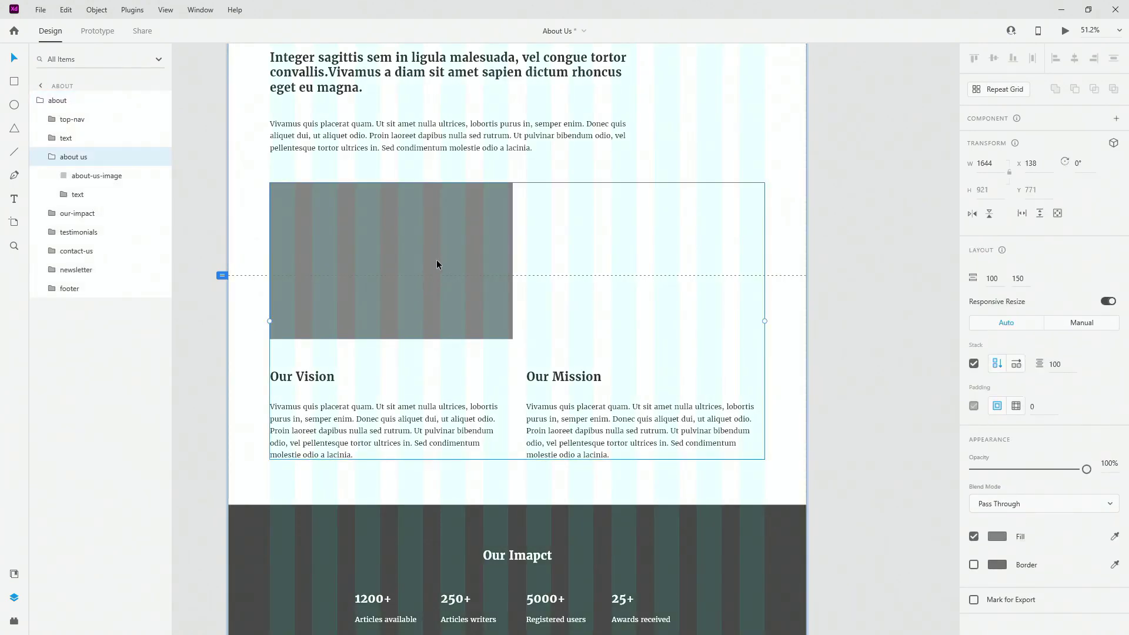
{"action": "double_click", "coordinate": [437, 261]}
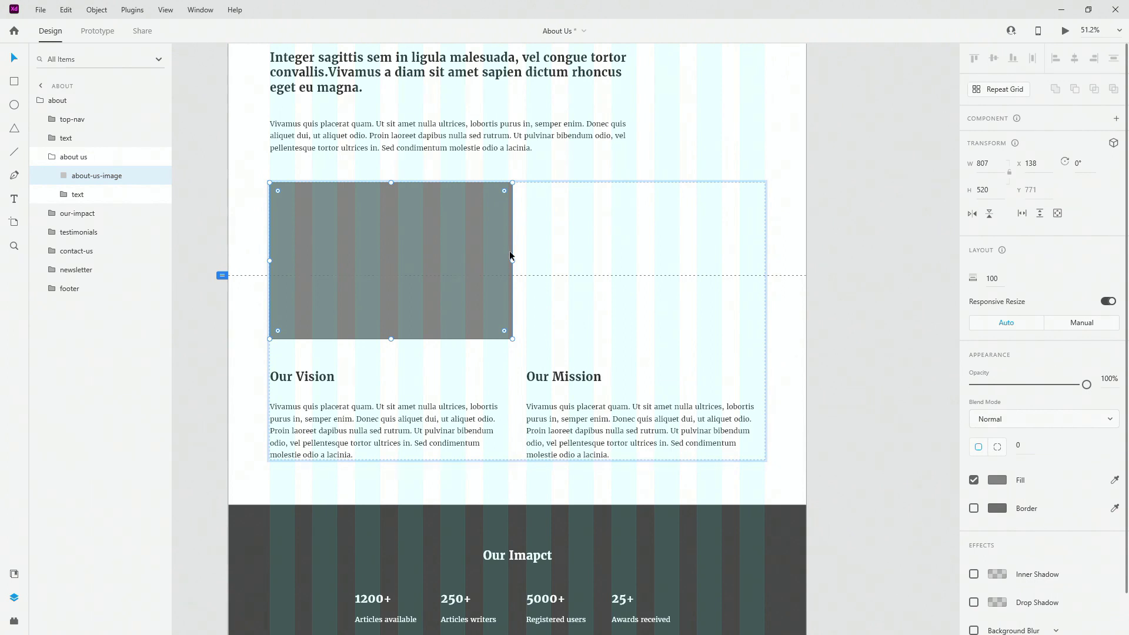
{"action": "left_click_drag", "start_coordinate": [514, 261], "coordinate": [507, 262]}
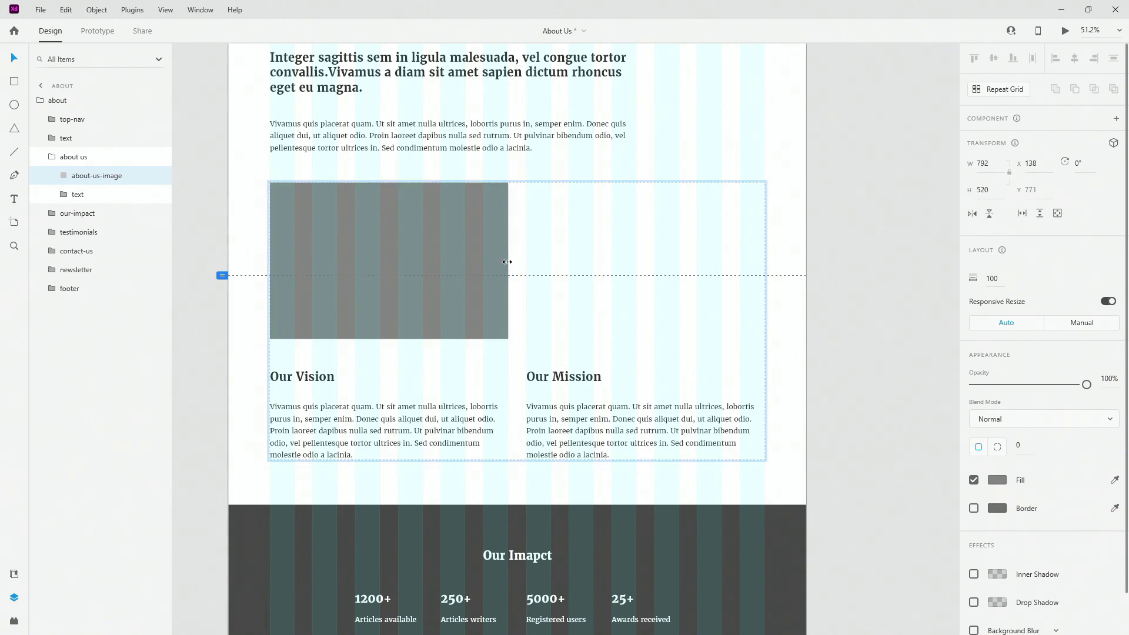
Switch the nested text stack holding Our Vision and Our Mission to a vertical direction
{"action": "left_click", "coordinate": [397, 385]}
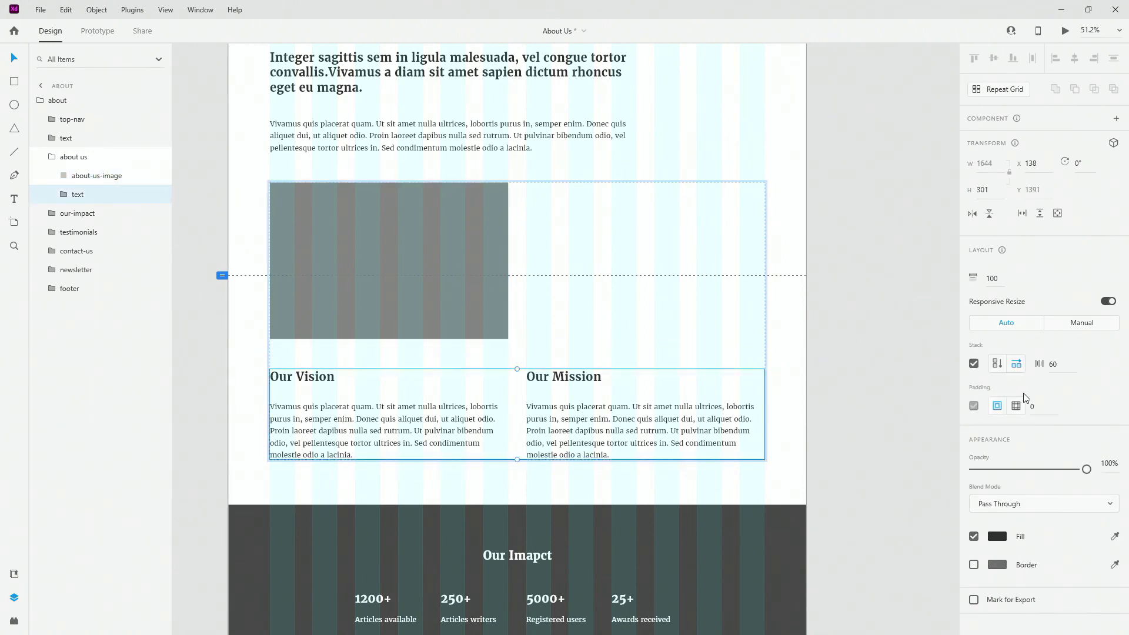
{"action": "left_click", "coordinate": [996, 364]}
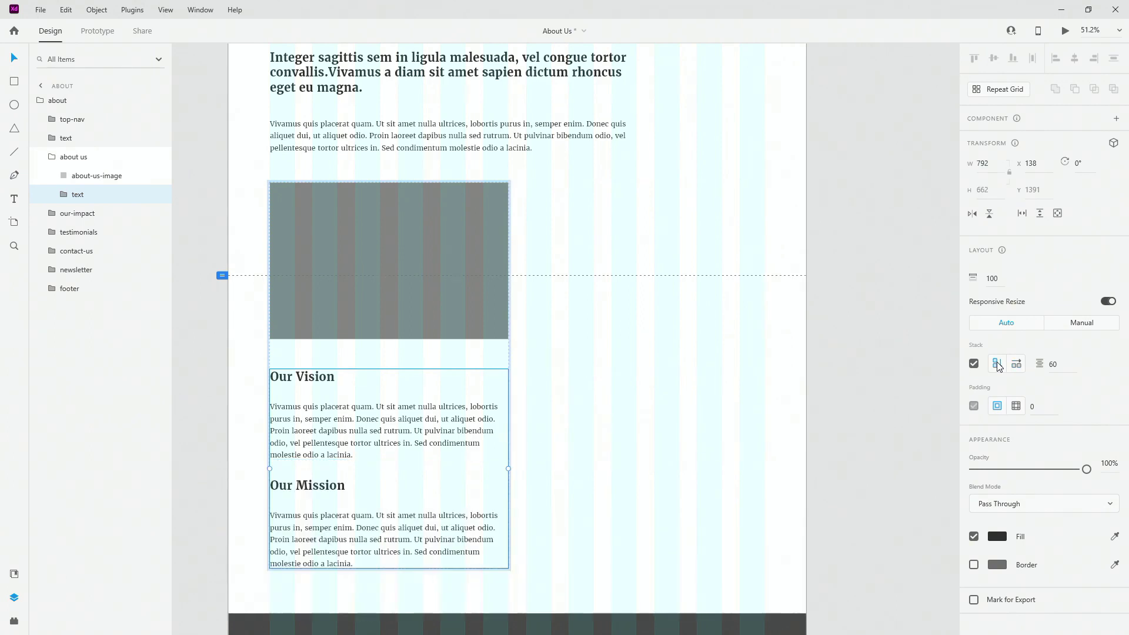
{"action": "scroll", "coordinate": [416, 361], "scroll_direction": "down", "scroll_amount": 4}
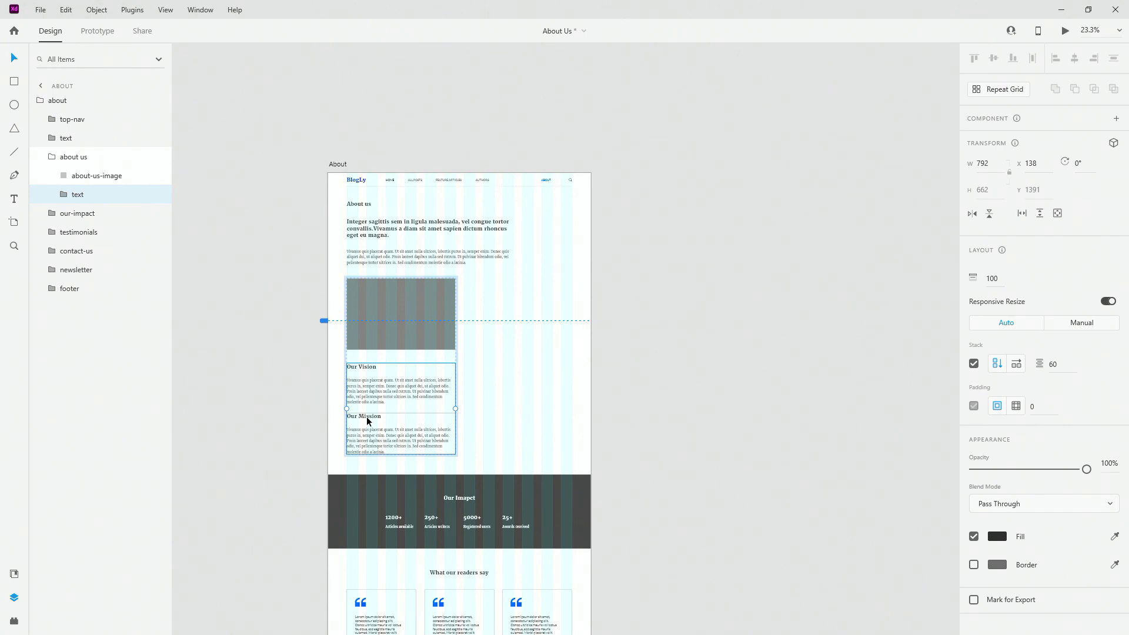
{"action": "scroll", "coordinate": [392, 298], "scroll_direction": "up", "scroll_amount": 2}
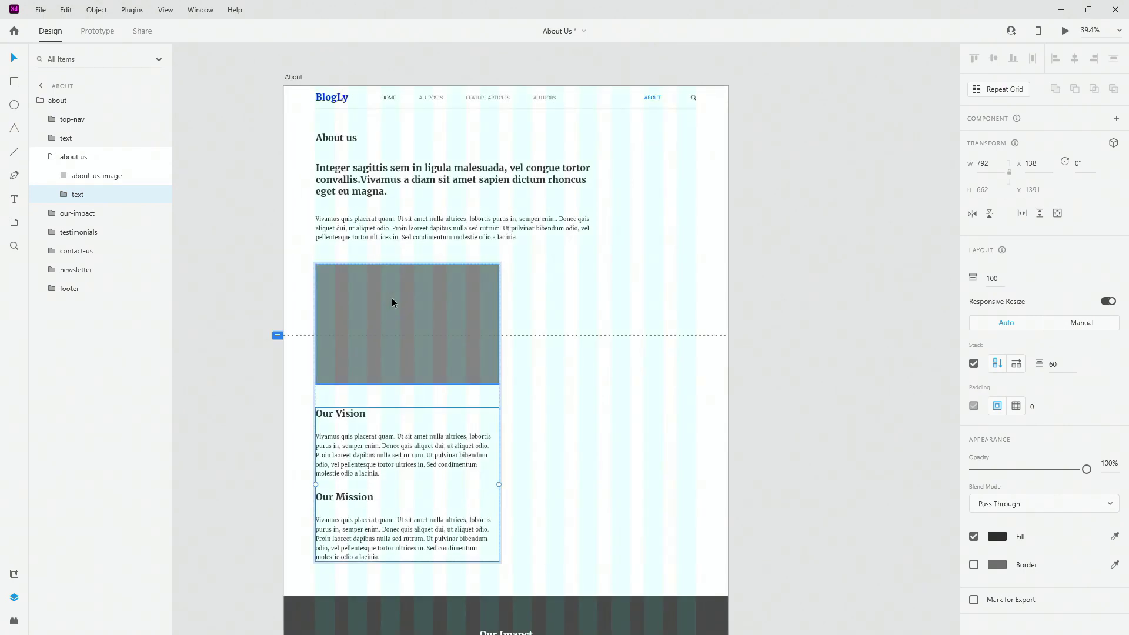
Group the text and about us groups together and apply a horizontal stack to the new group
{"action": "left_click", "coordinate": [377, 174]}
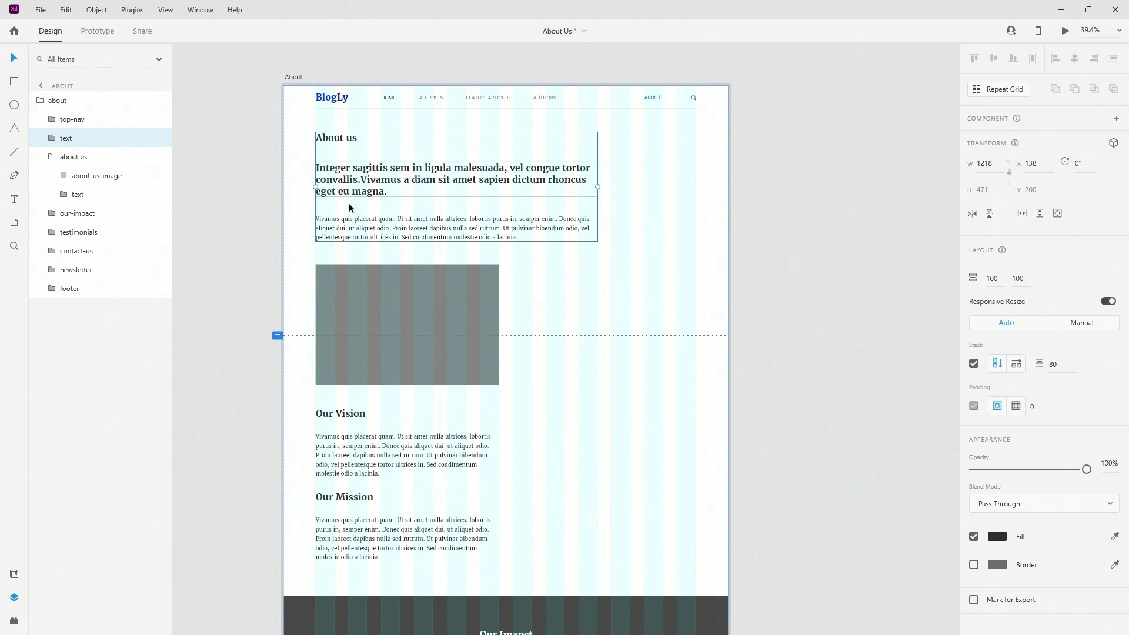
{"action": "left_click", "coordinate": [50, 157]}
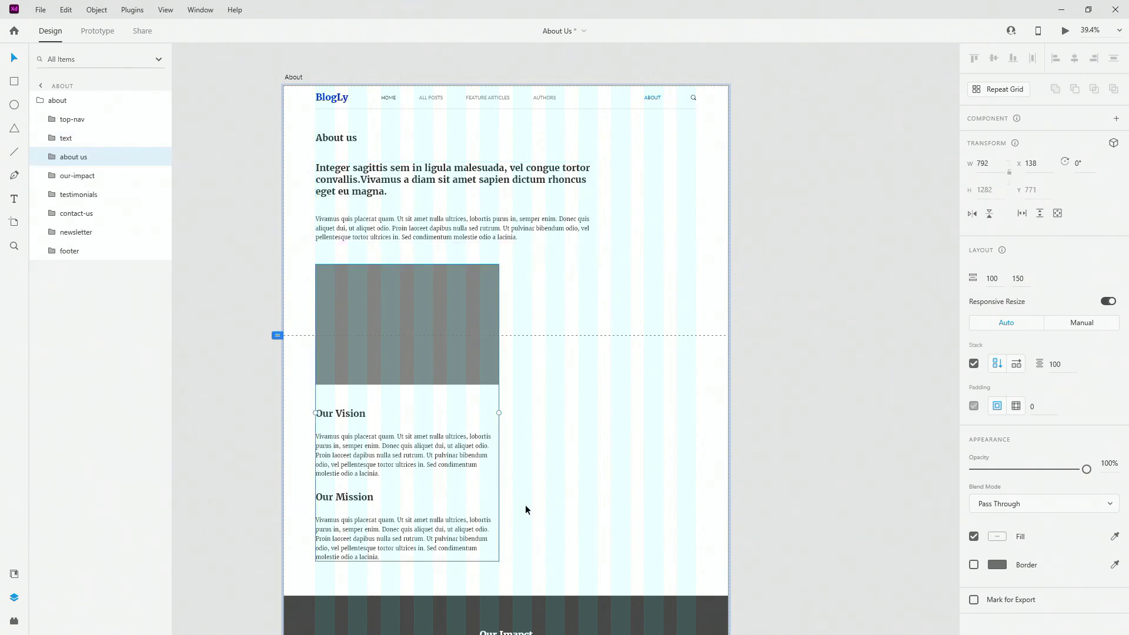
{"action": "left_click", "coordinate": [76, 142], "text": "shift"}
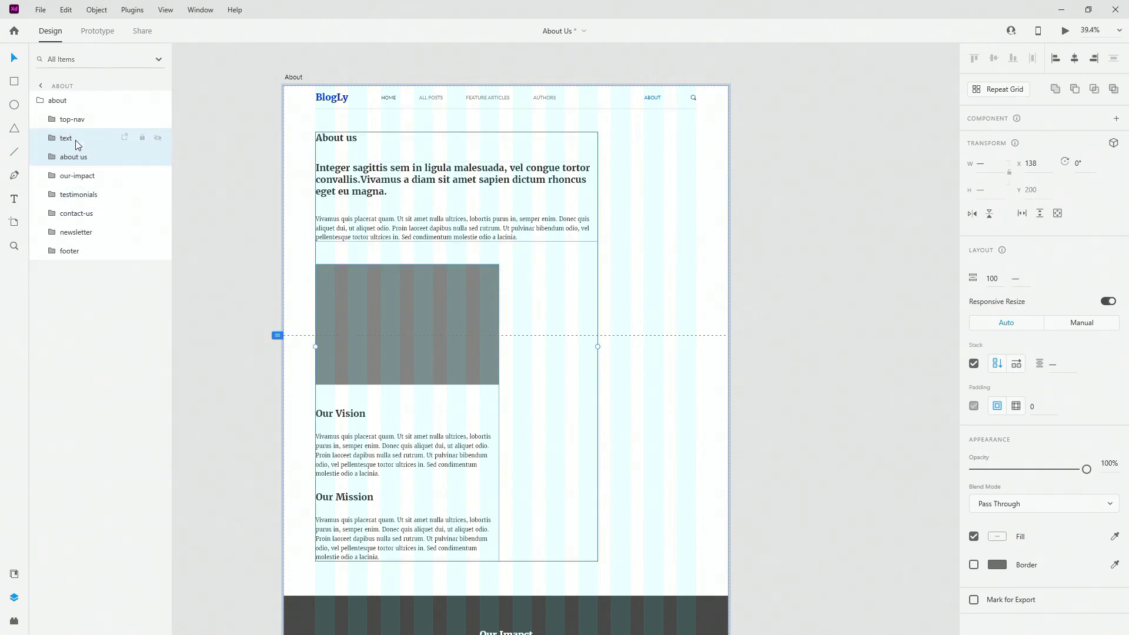
{"action": "key", "text": "ctrl+g"}
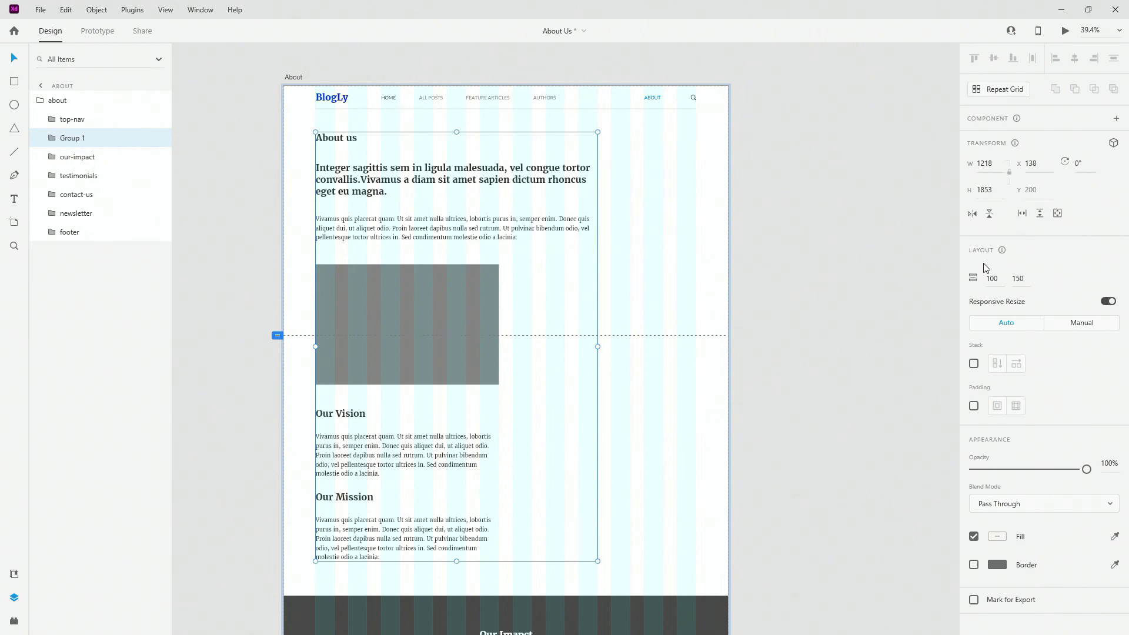
{"action": "left_click", "coordinate": [974, 364]}
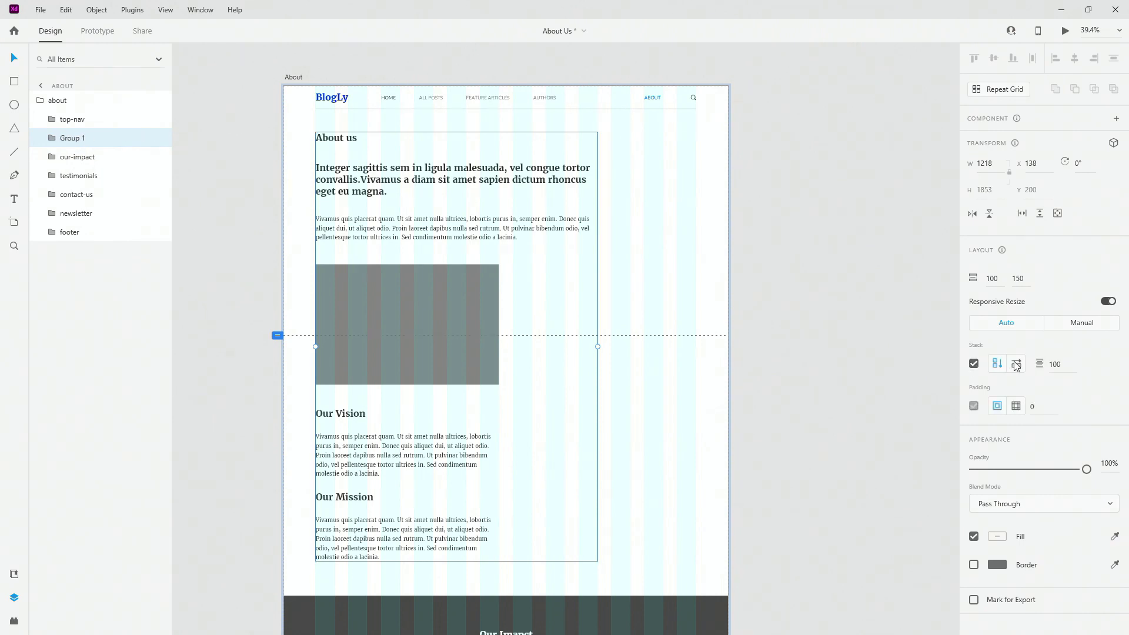
{"action": "left_click", "coordinate": [1016, 364]}
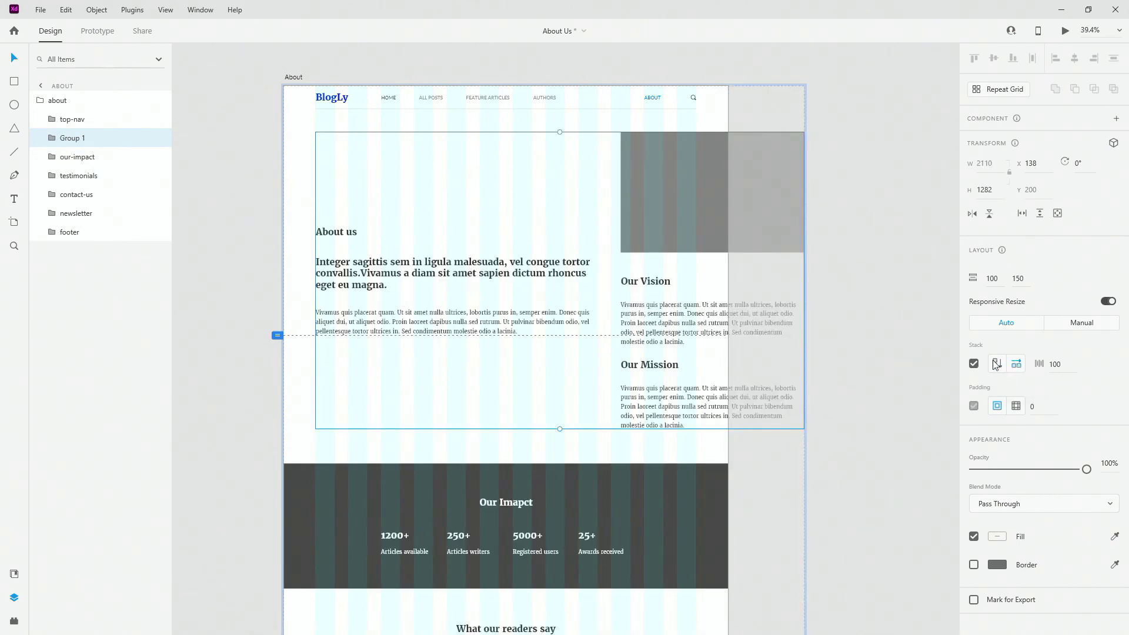
Move the text group to the top of the horizontal stack and narrow it to about 748 wide
{"action": "double_click", "coordinate": [391, 262]}
{"action": "left_click_drag", "start_coordinate": [391, 263], "coordinate": [386, 138]}
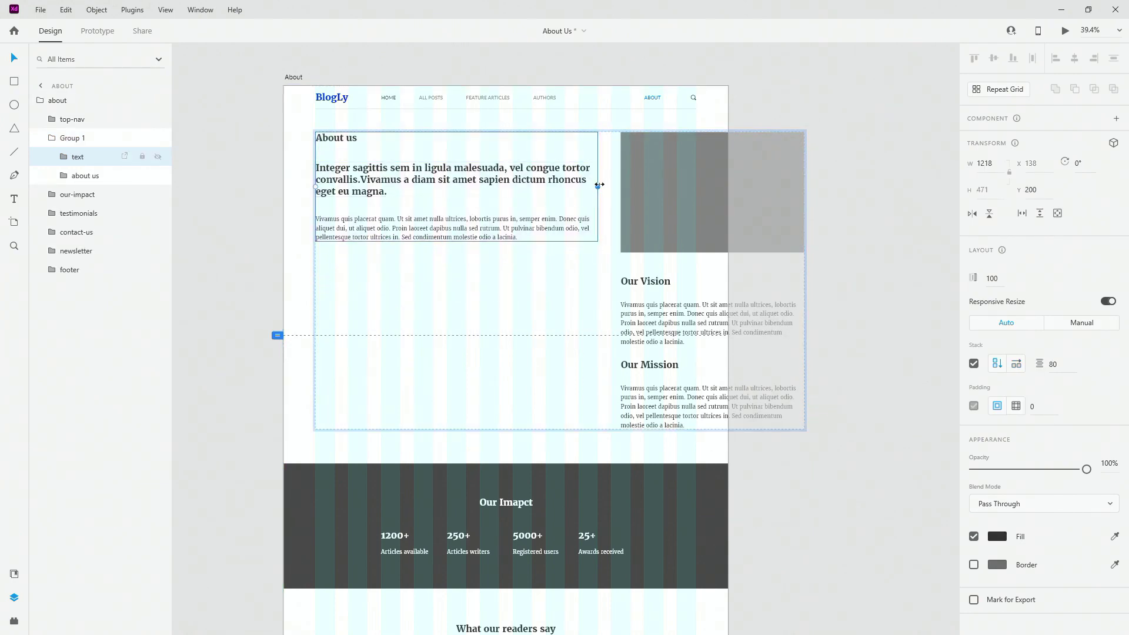
{"action": "left_click_drag", "start_coordinate": [598, 185], "coordinate": [489, 187]}
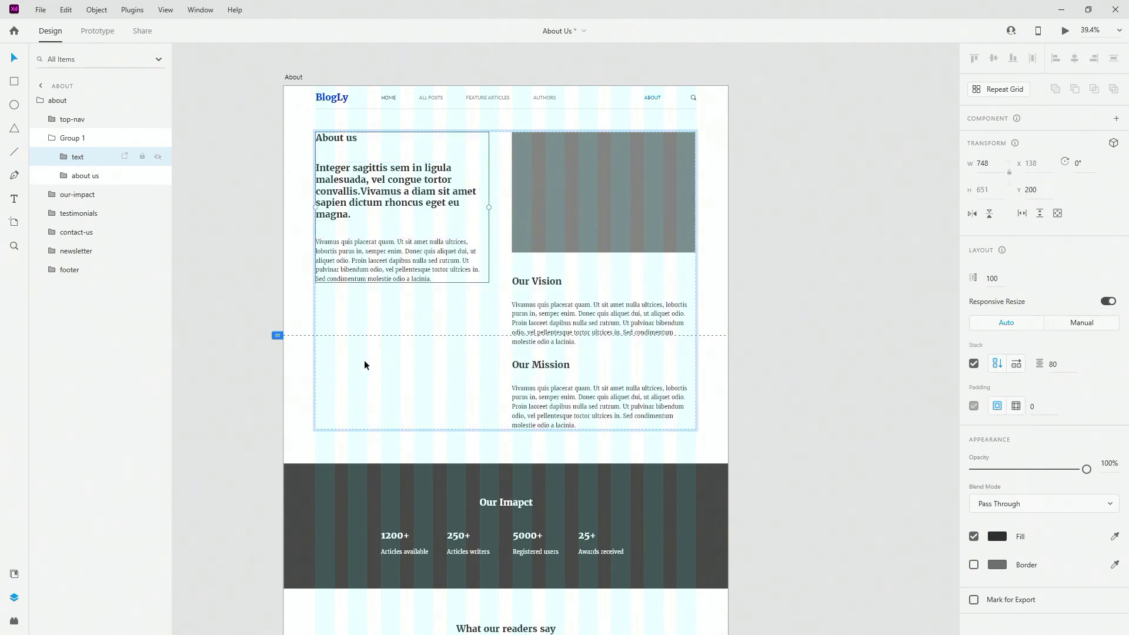
{"action": "left_click", "coordinate": [259, 366]}
Paste a copy of about-us-image into the text stack under About us and move it to X 138
{"action": "scroll", "coordinate": [448, 245], "scroll_direction": "up", "scroll_amount": 3}
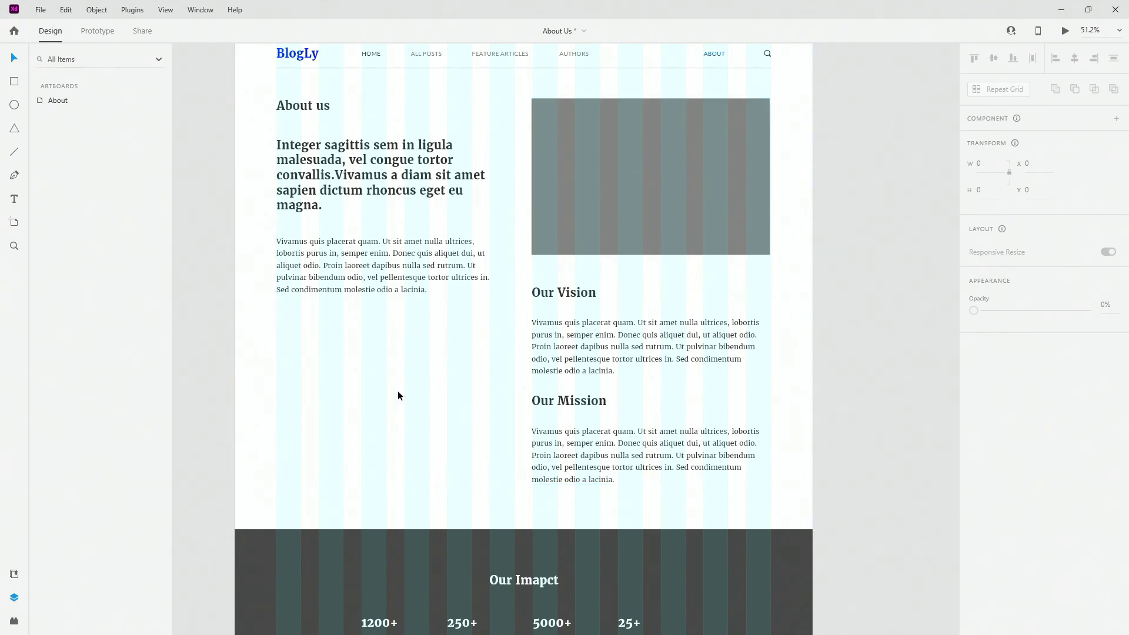
{"action": "double_click", "coordinate": [617, 202]}
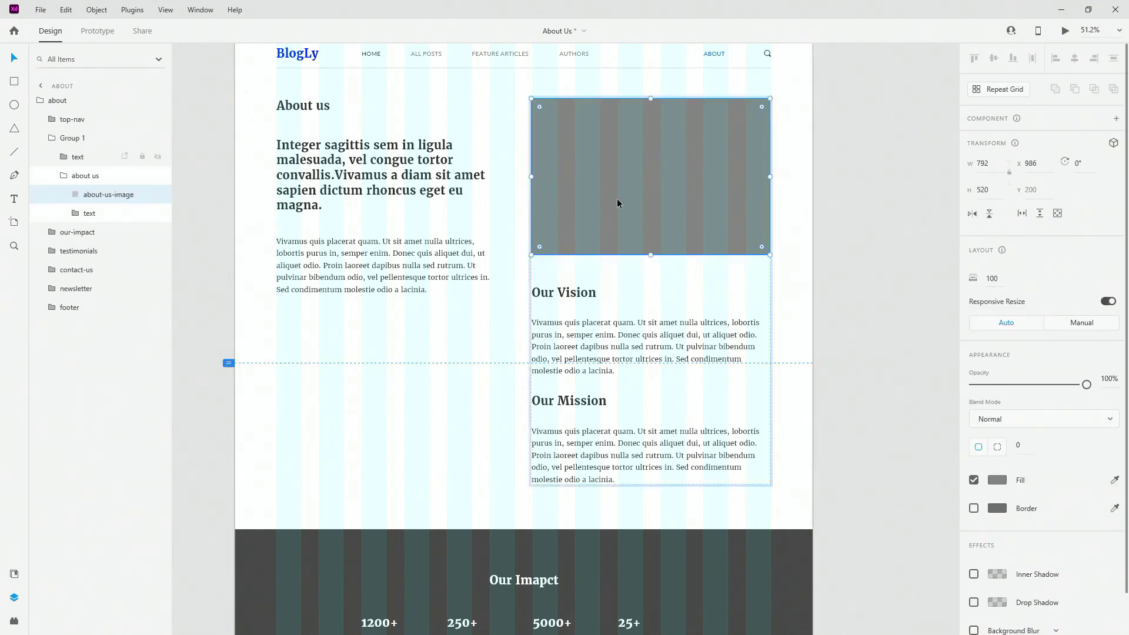
{"action": "left_click", "coordinate": [56, 138]}
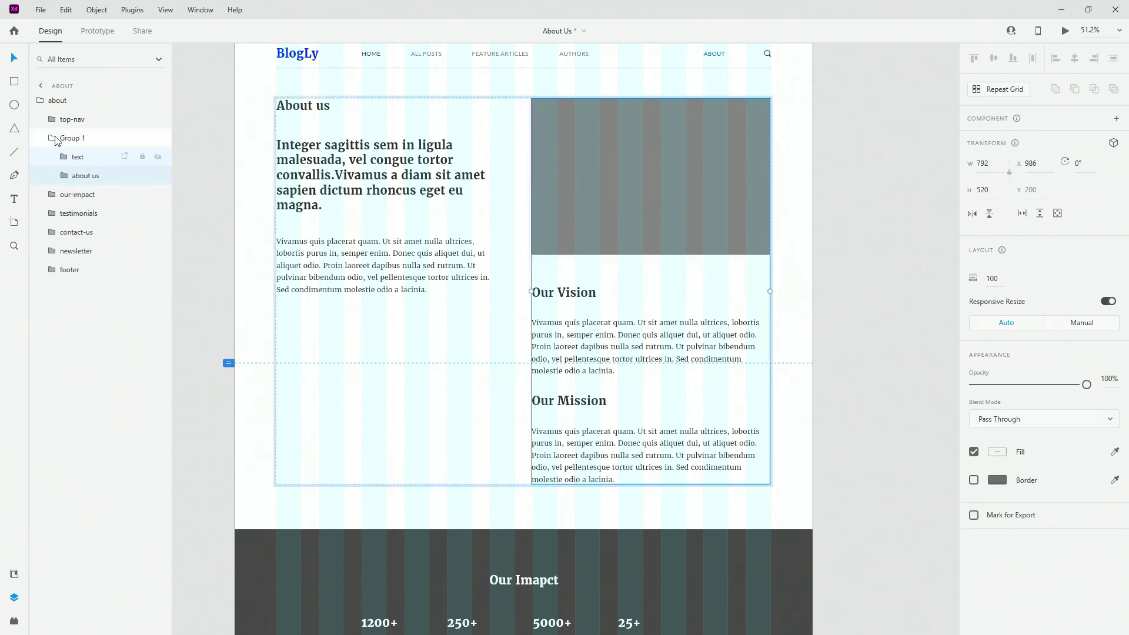
{"action": "left_click", "coordinate": [66, 154]}
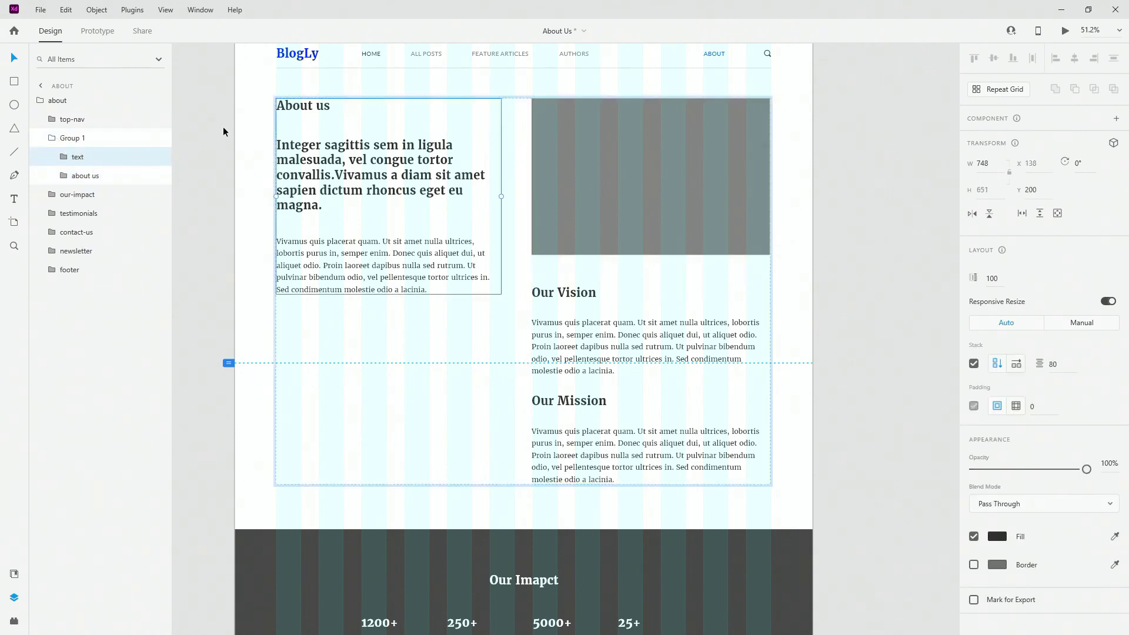
{"action": "left_click", "coordinate": [63, 156]}
{"action": "left_click", "coordinate": [113, 179]}
{"action": "key", "text": "ctrl+v"}
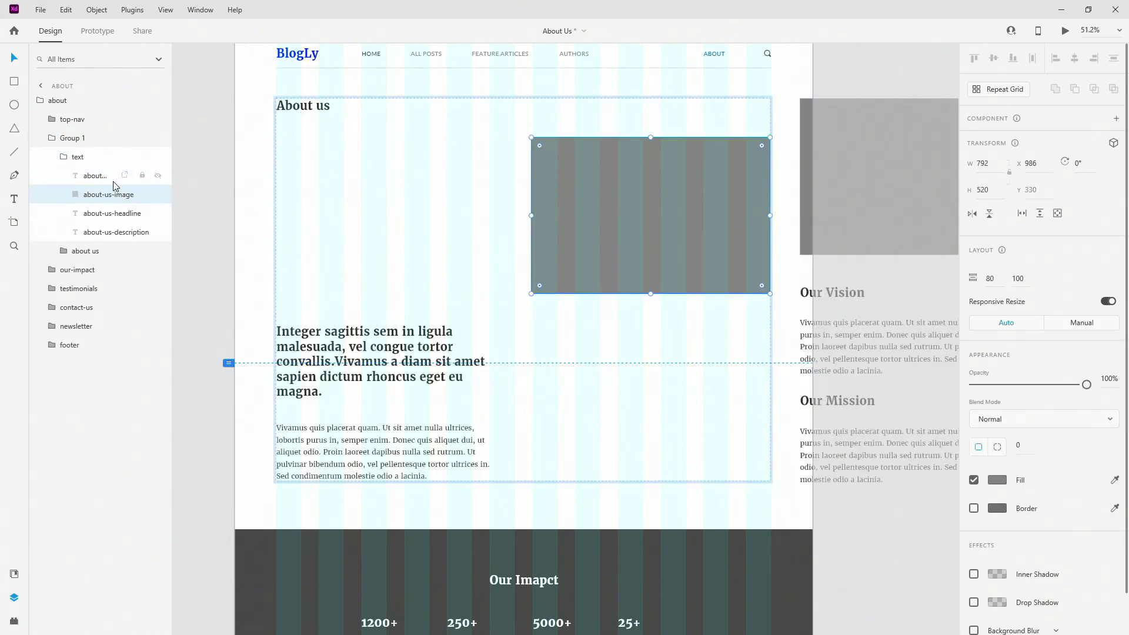
{"action": "left_click_drag", "start_coordinate": [566, 208], "coordinate": [323, 192]}
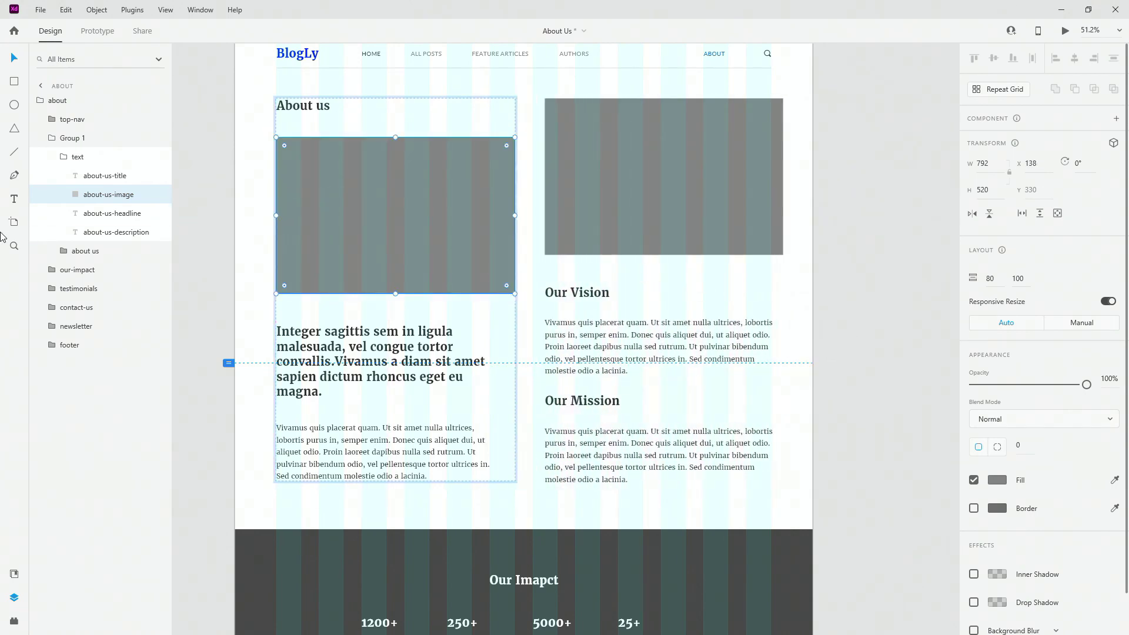
Reorder the copied about-us-image below about-us-description so it is the last item in the text stack
{"action": "left_click_drag", "start_coordinate": [87, 195], "coordinate": [94, 237]}
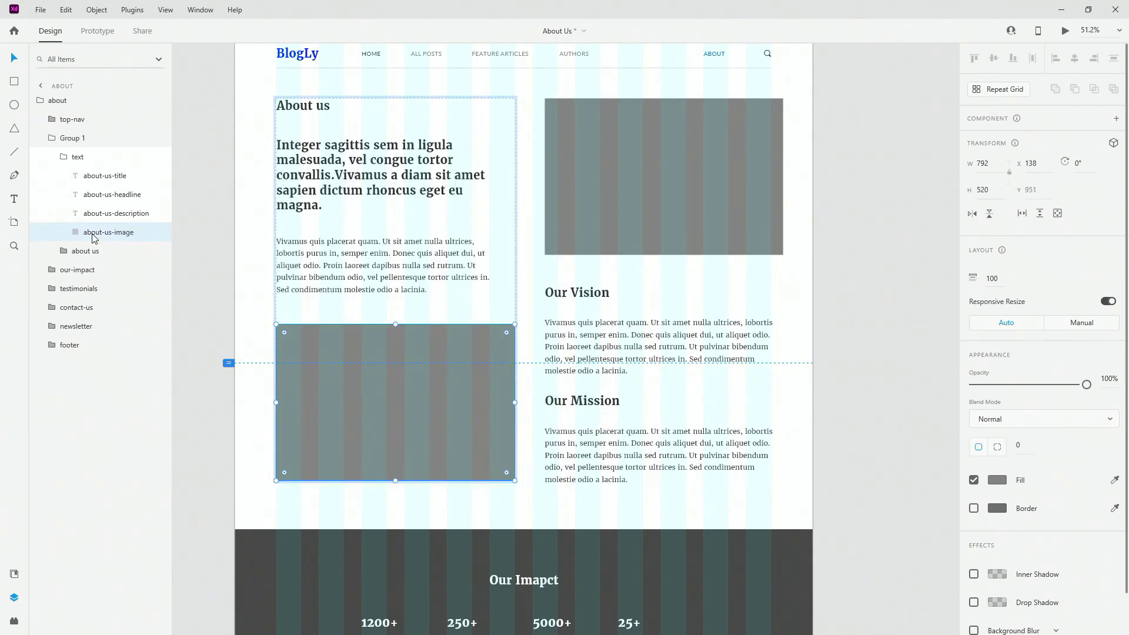
{"action": "left_click_drag", "start_coordinate": [515, 401], "coordinate": [514, 400]}
{"action": "left_click_drag", "start_coordinate": [396, 479], "coordinate": [398, 481]}
{"action": "key", "text": "Escape"}
{"action": "key", "text": "Escape"}
{"action": "scroll", "coordinate": [703, 268], "scroll_direction": "down", "scroll_amount": 2}
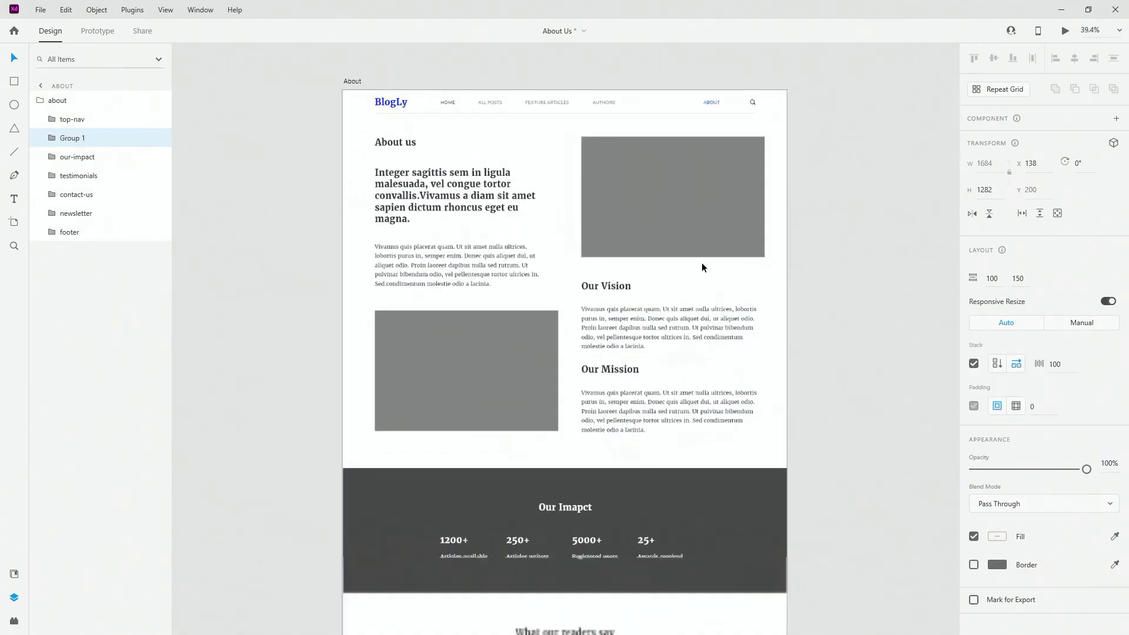
Reduce the spacing between the two columns of Group 1's horizontal stack to 61, aligning the about us group with the layout grid
{"action": "scroll", "coordinate": [700, 262], "scroll_direction": "up", "scroll_amount": 2}
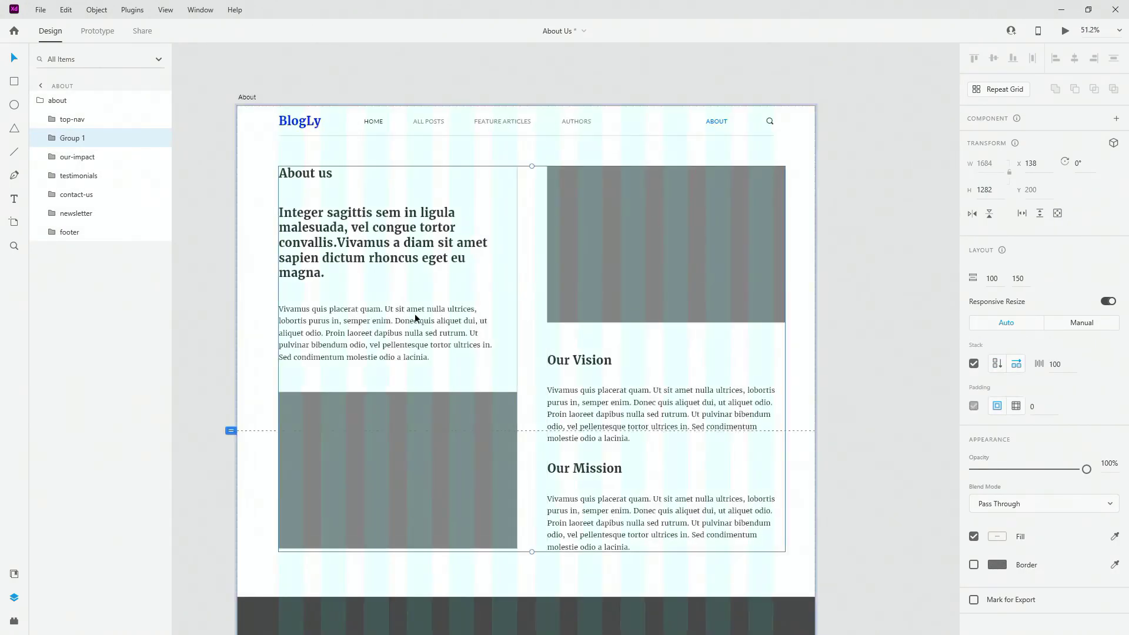
{"action": "scroll", "coordinate": [551, 327], "scroll_direction": "up", "scroll_amount": 3}
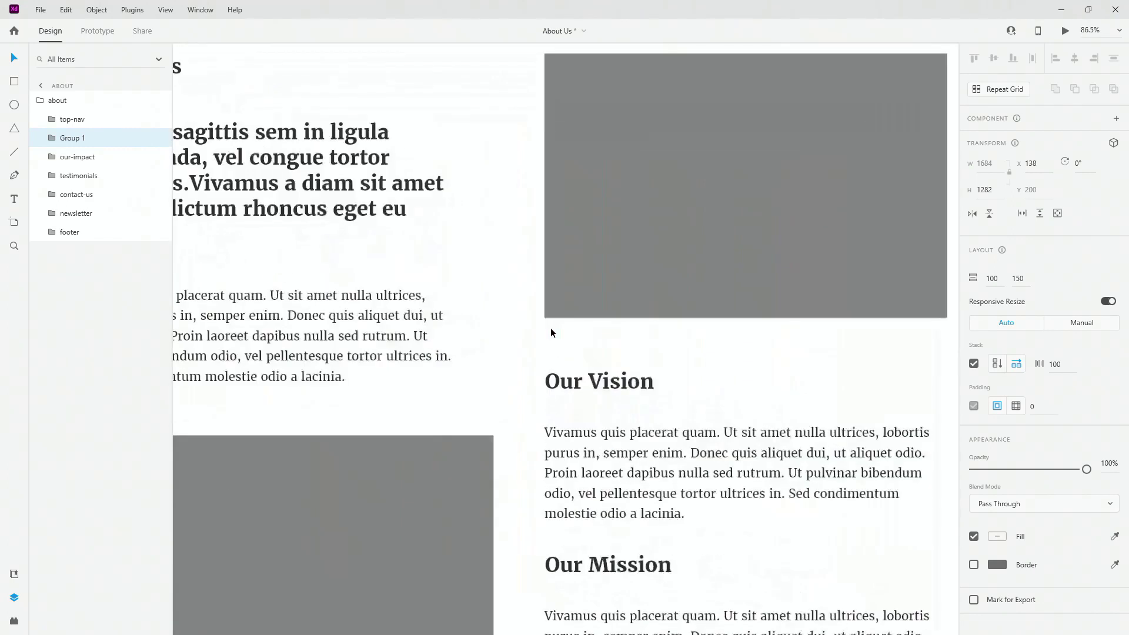
{"action": "double_click", "coordinate": [550, 258]}
{"action": "left_click_drag", "start_coordinate": [533, 292], "coordinate": [513, 293]}
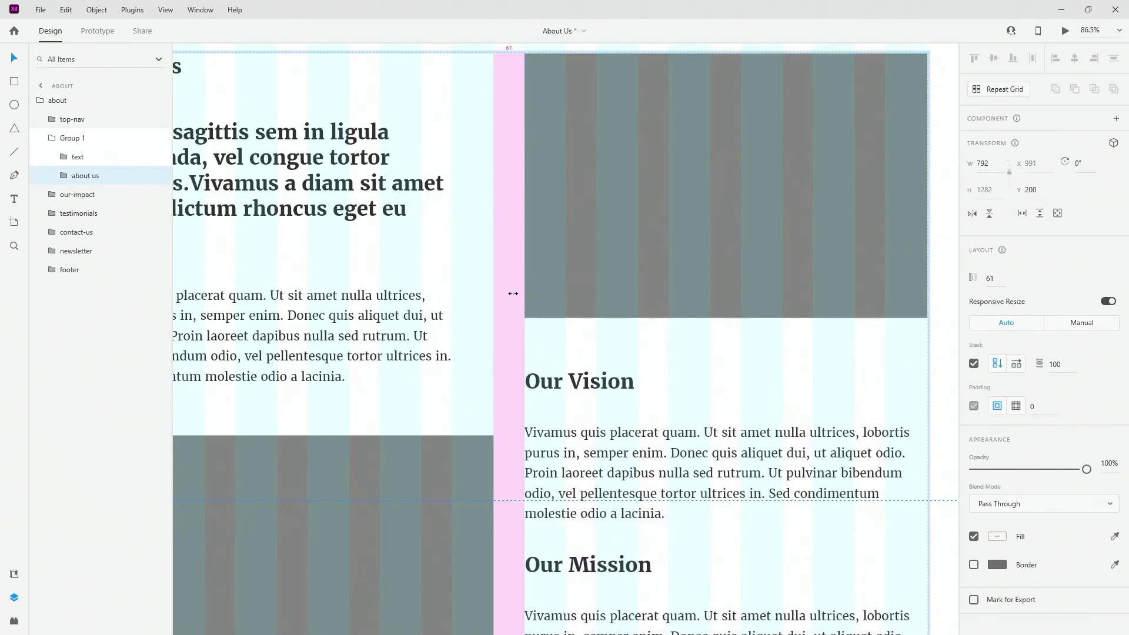
{"action": "scroll", "coordinate": [705, 335], "scroll_direction": "down", "scroll_amount": 5}
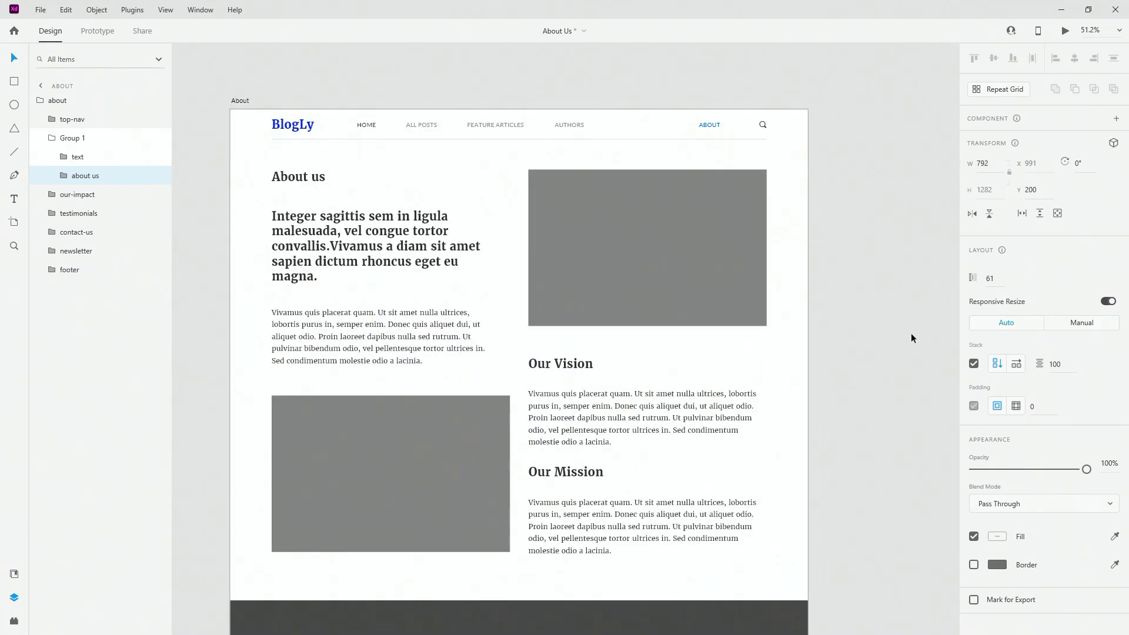
Duplicate the whole About artboard to start a second layout variation beside it
{"action": "left_click", "coordinate": [859, 369]}
{"action": "scroll", "coordinate": [859, 369], "scroll_direction": "down", "scroll_amount": 3}
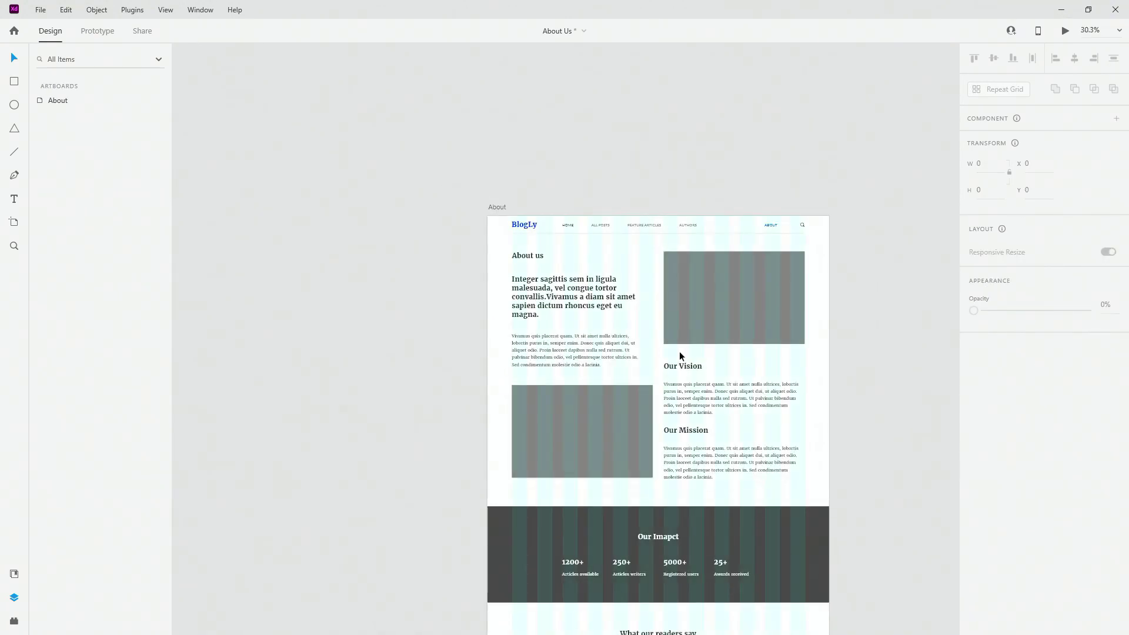
{"action": "key", "text": "ctrl+0"}
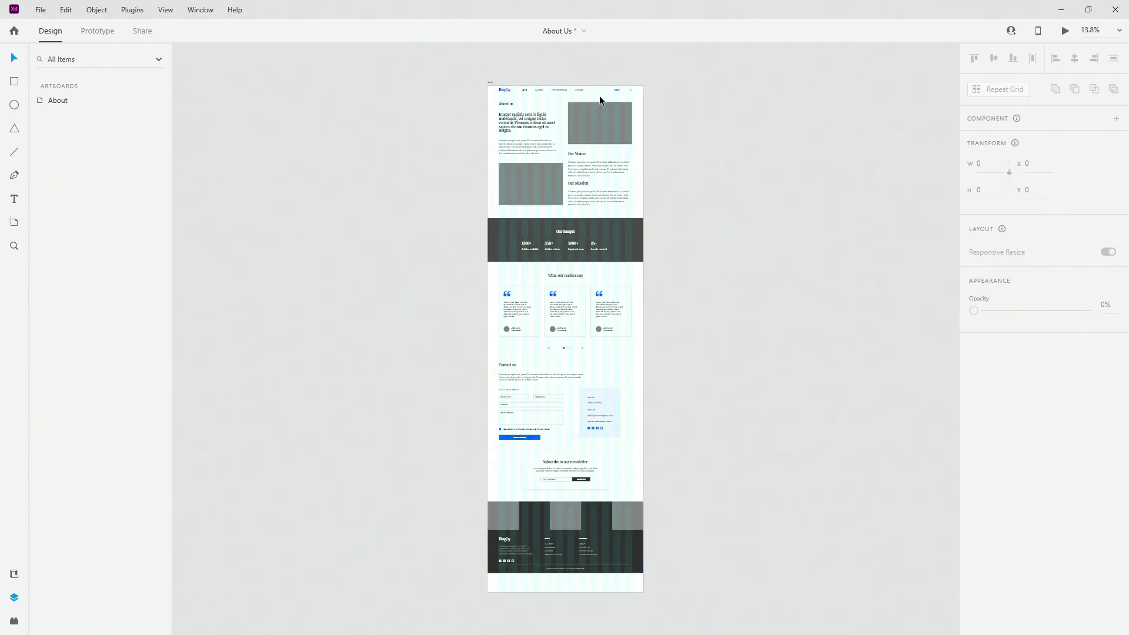
{"action": "left_click", "coordinate": [489, 83]}
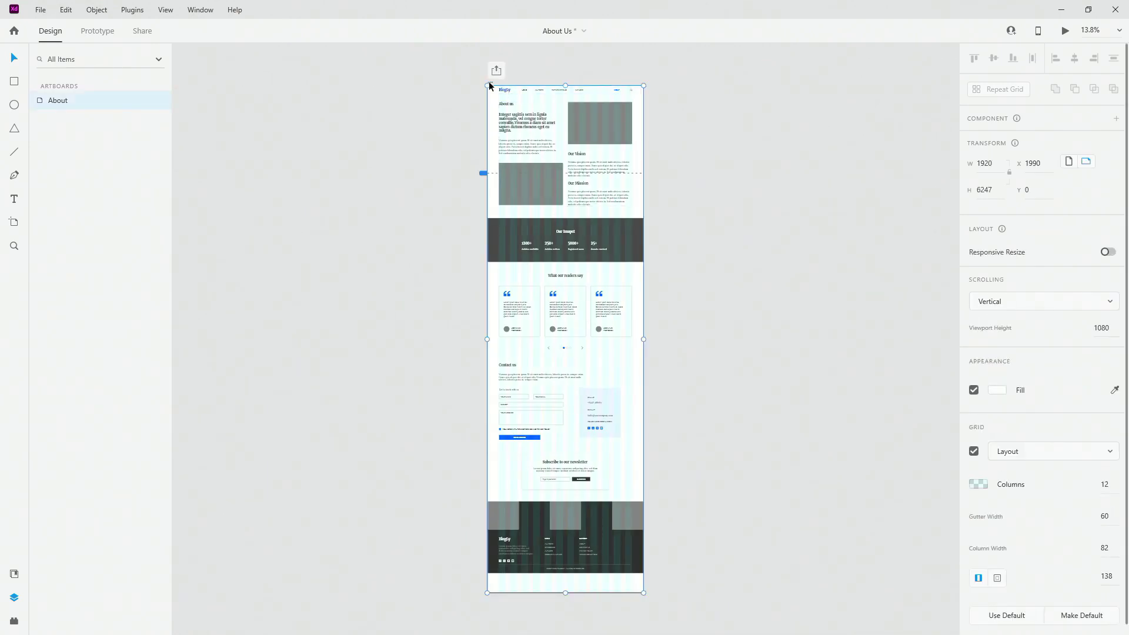
{"action": "key", "text": "ctrl+d"}
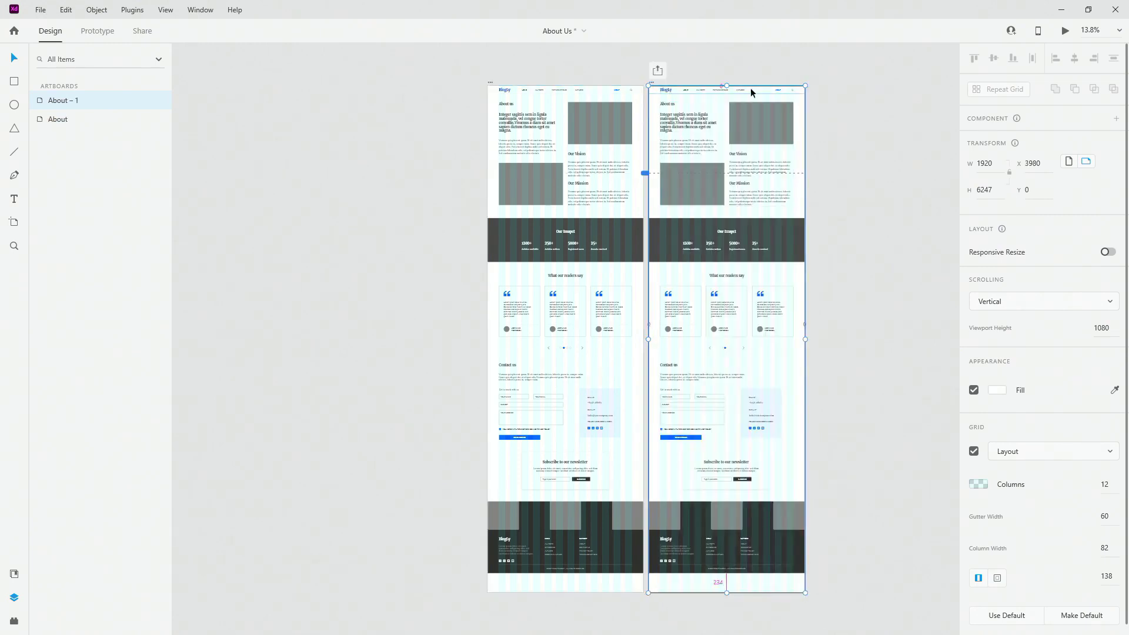
Ungroup Group 1 on the duplicated artboard and delete about-us-image from its text stack
{"action": "scroll", "coordinate": [750, 87], "scroll_direction": "up", "scroll_amount": 2}
{"action": "left_click", "coordinate": [764, 135]}
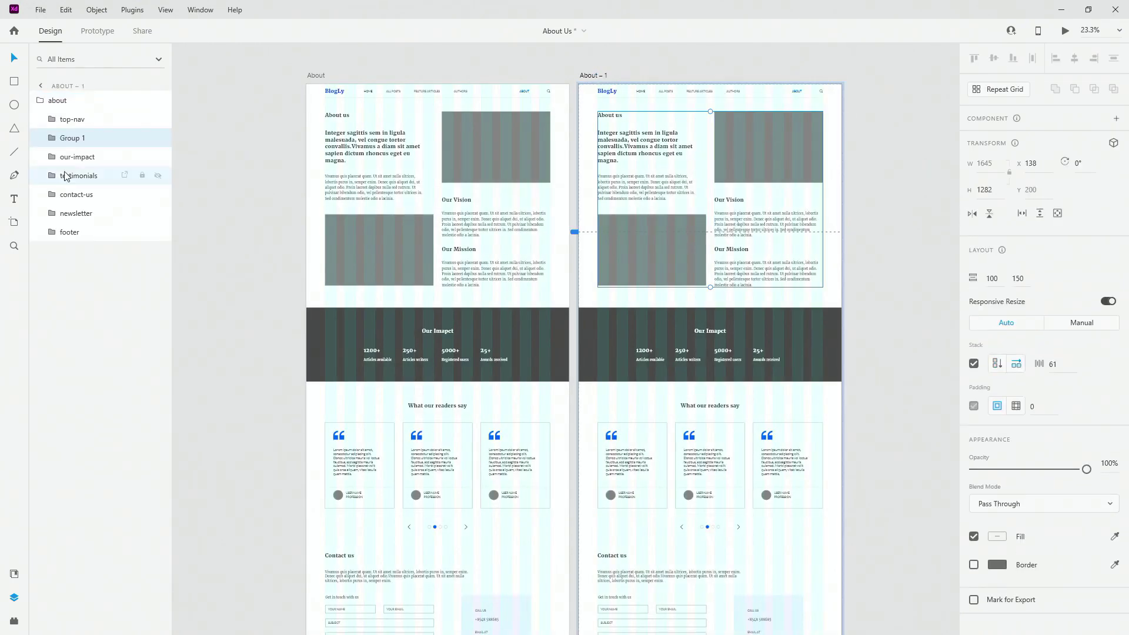
{"action": "right_click", "coordinate": [71, 139]}
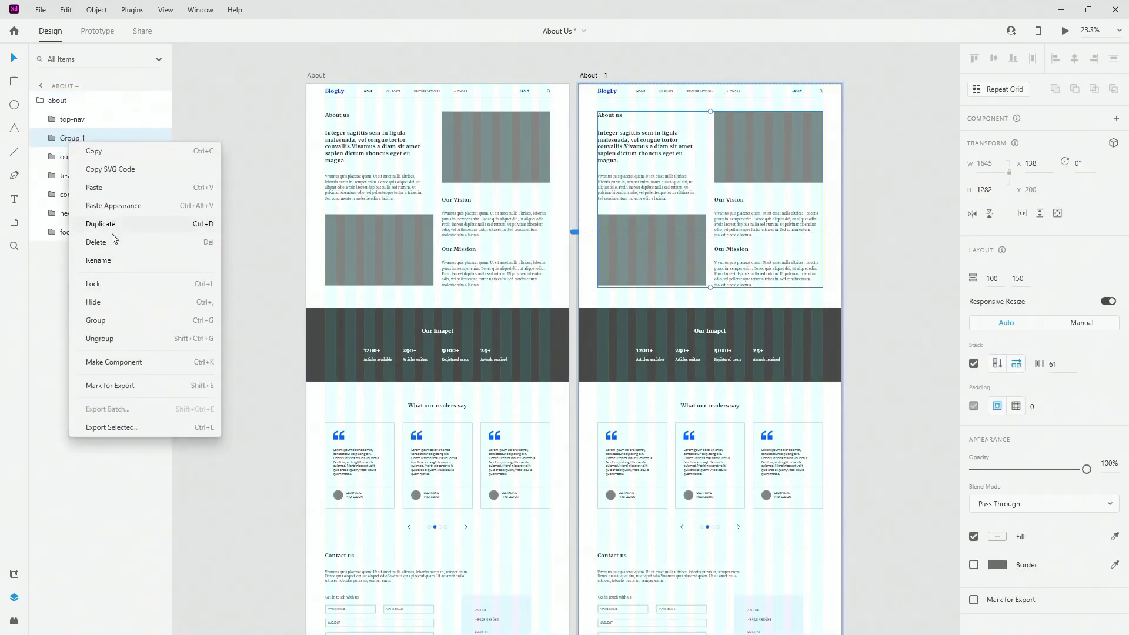
{"action": "left_click", "coordinate": [99, 334]}
{"action": "double_click", "coordinate": [679, 265]}
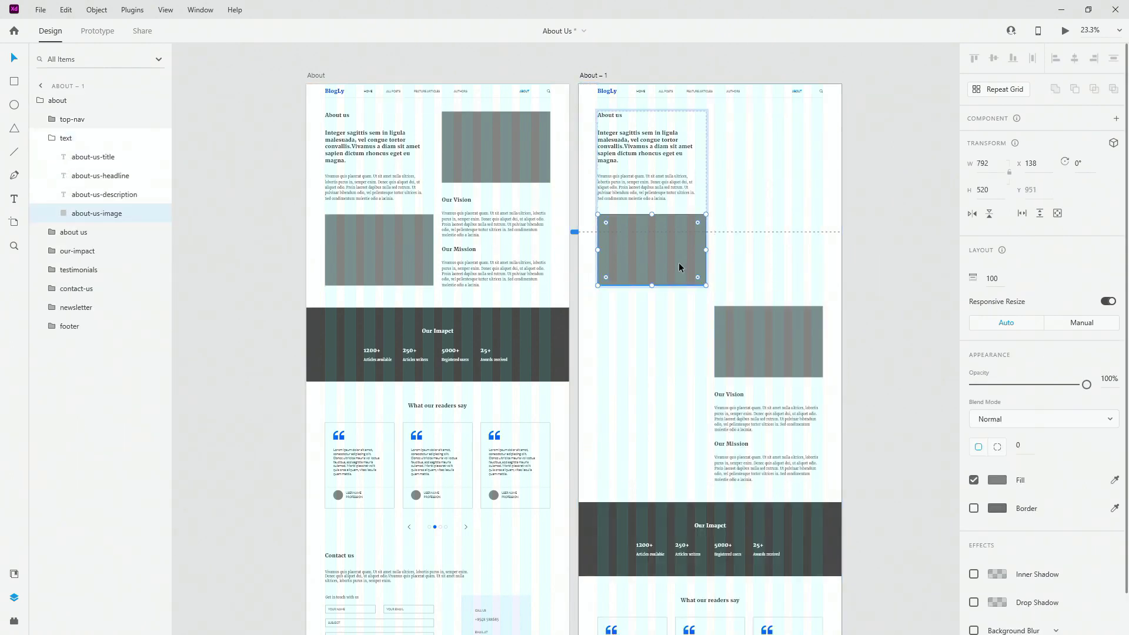
{"action": "key", "text": "Delete"}
Widen the duplicated artboard's text stack to 1644 so the intro spans all the grid columns
{"action": "left_click", "coordinate": [682, 144]}
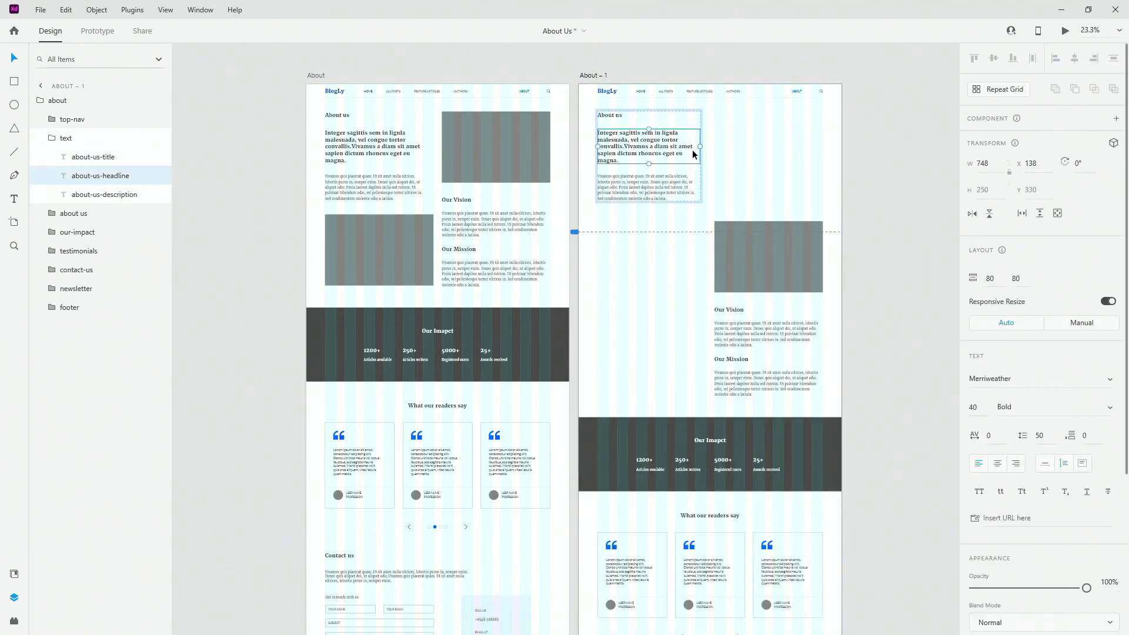
{"action": "key", "text": "Escape"}
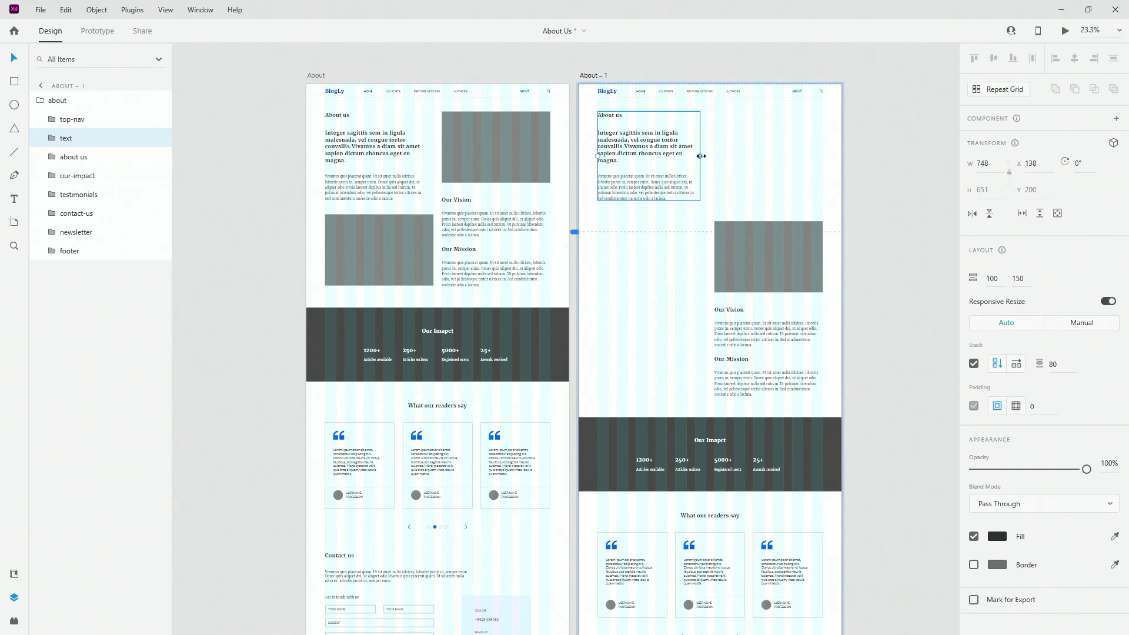
{"action": "left_click_drag", "start_coordinate": [699, 156], "coordinate": [822, 154]}
Delete the trailing words "a lacinia" from the about-us-description text on the duplicated artboard
{"action": "scroll", "coordinate": [821, 156], "scroll_direction": "up", "scroll_amount": 3}
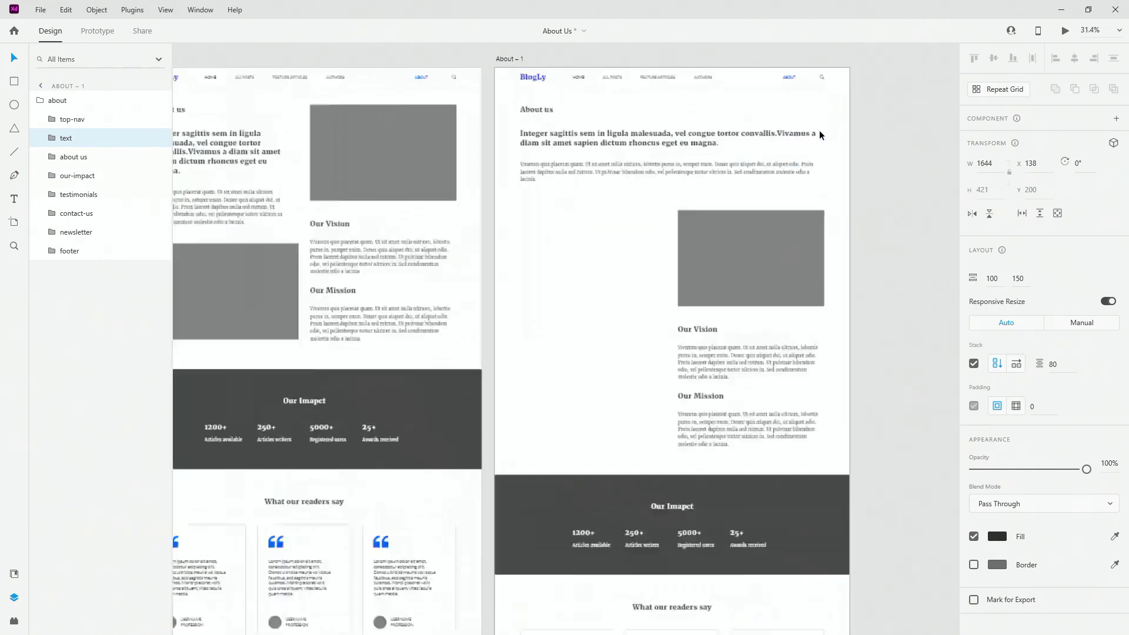
{"action": "double_click", "coordinate": [458, 192]}
{"action": "left_click", "coordinate": [461, 192]}
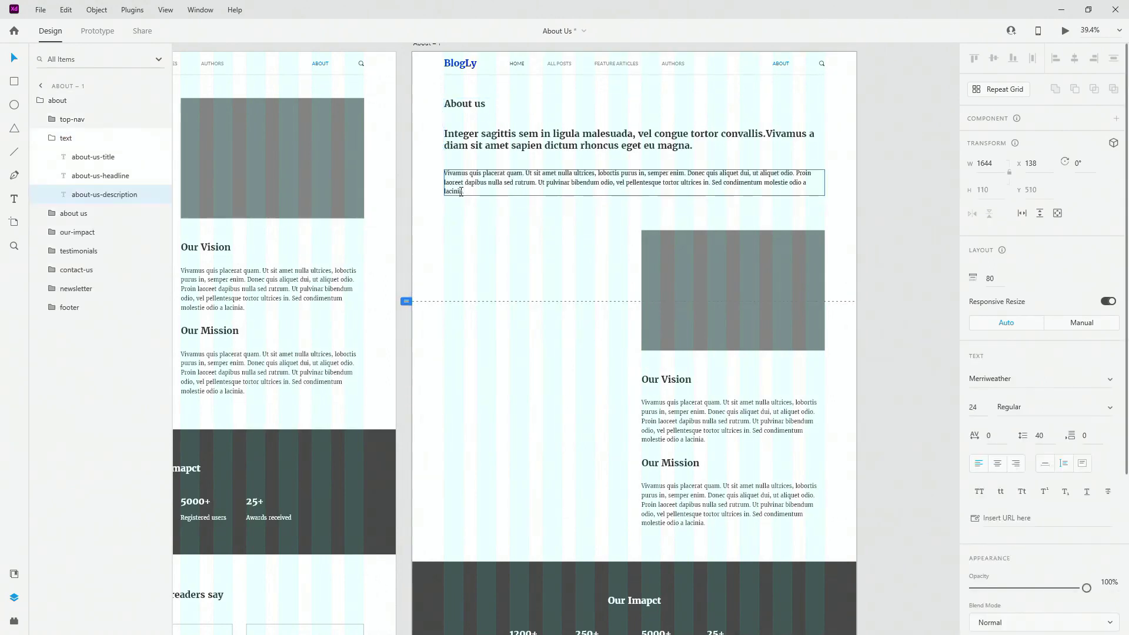
{"action": "left_click_drag", "start_coordinate": [462, 192], "coordinate": [459, 191]}
{"action": "key", "text": "BackSpace"}
{"action": "key", "text": "BackSpace"}
{"action": "key", "text": "BackSpace"}
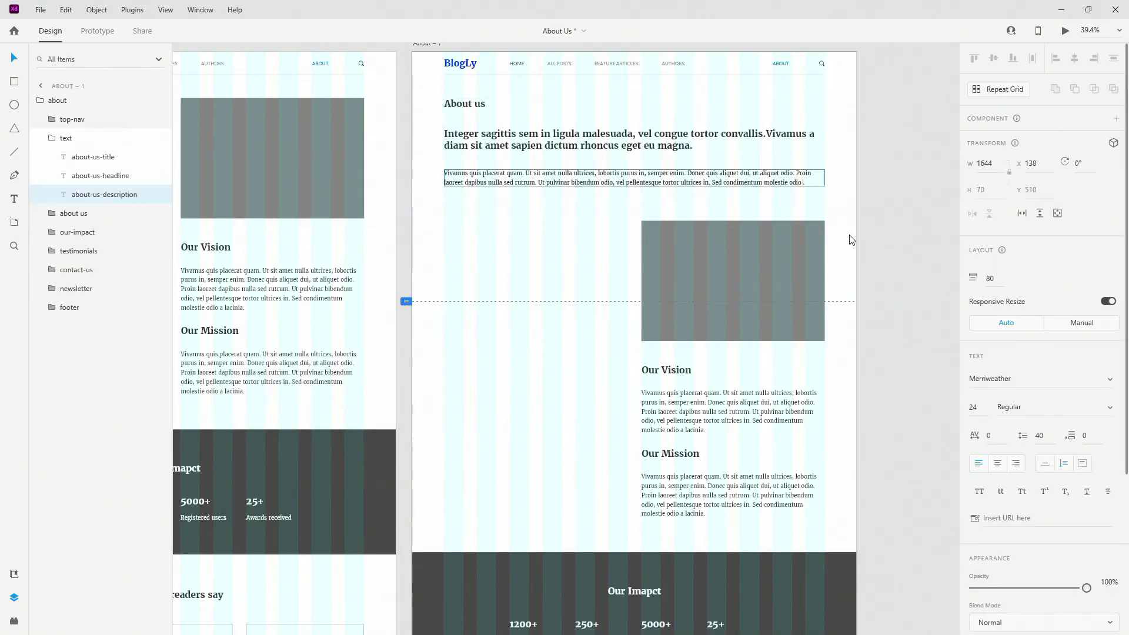
{"action": "key", "text": "Escape"}
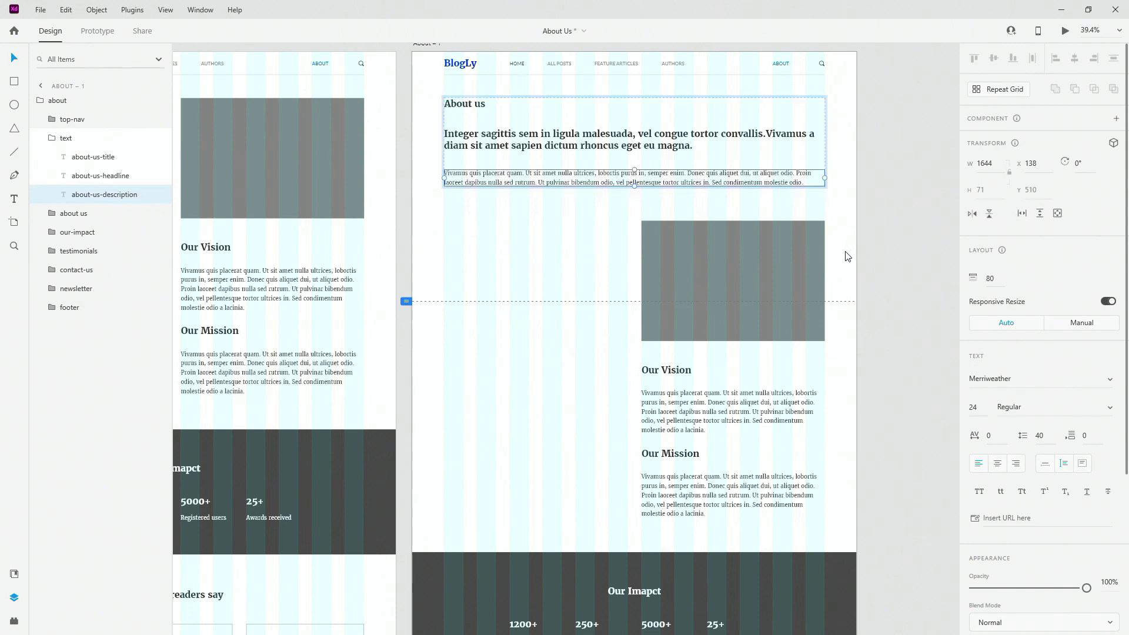
Move the duplicated artboard's about us group to X 138 and widen its about-us-image to 1644
{"action": "left_click", "coordinate": [43, 139]}
{"action": "left_click", "coordinate": [66, 157]}
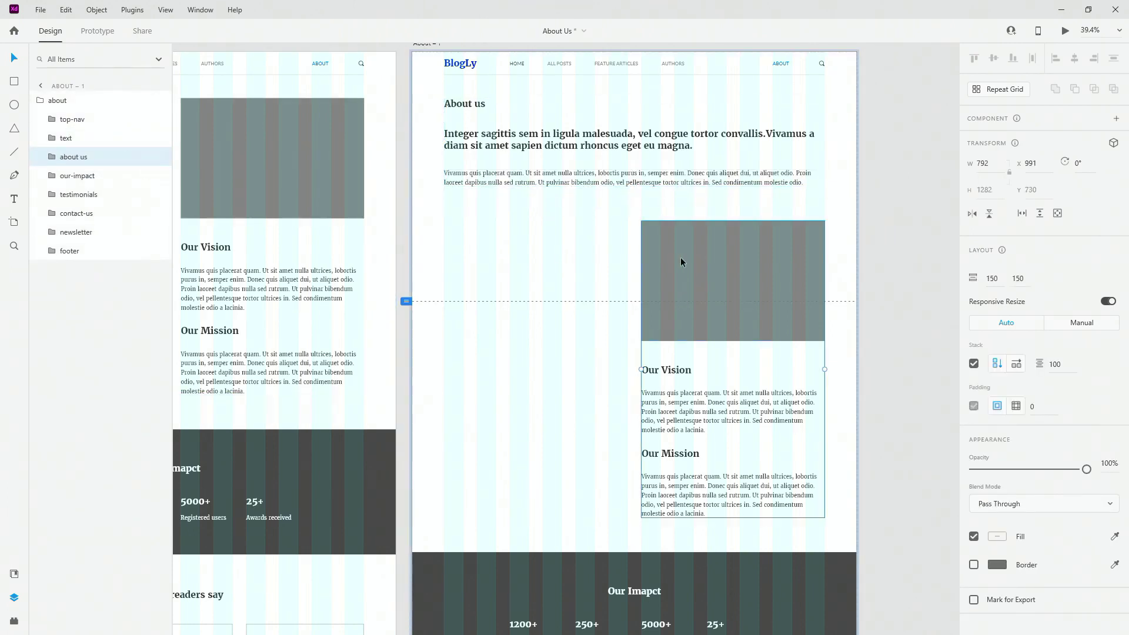
{"action": "left_click_drag", "start_coordinate": [680, 257], "coordinate": [491, 250]}
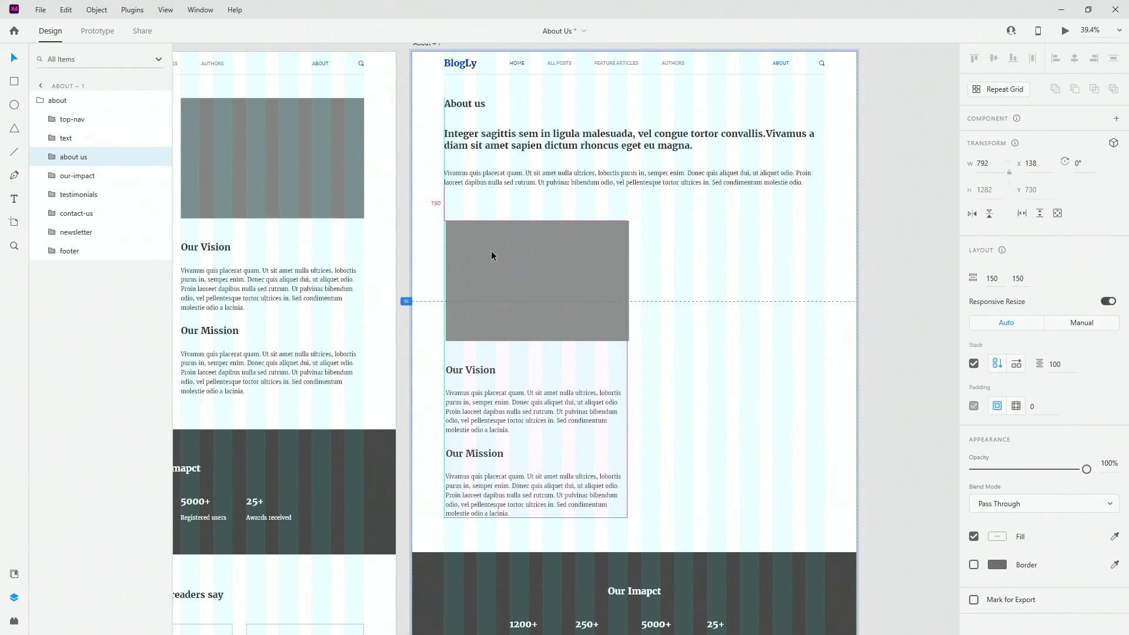
{"action": "double_click", "coordinate": [552, 269]}
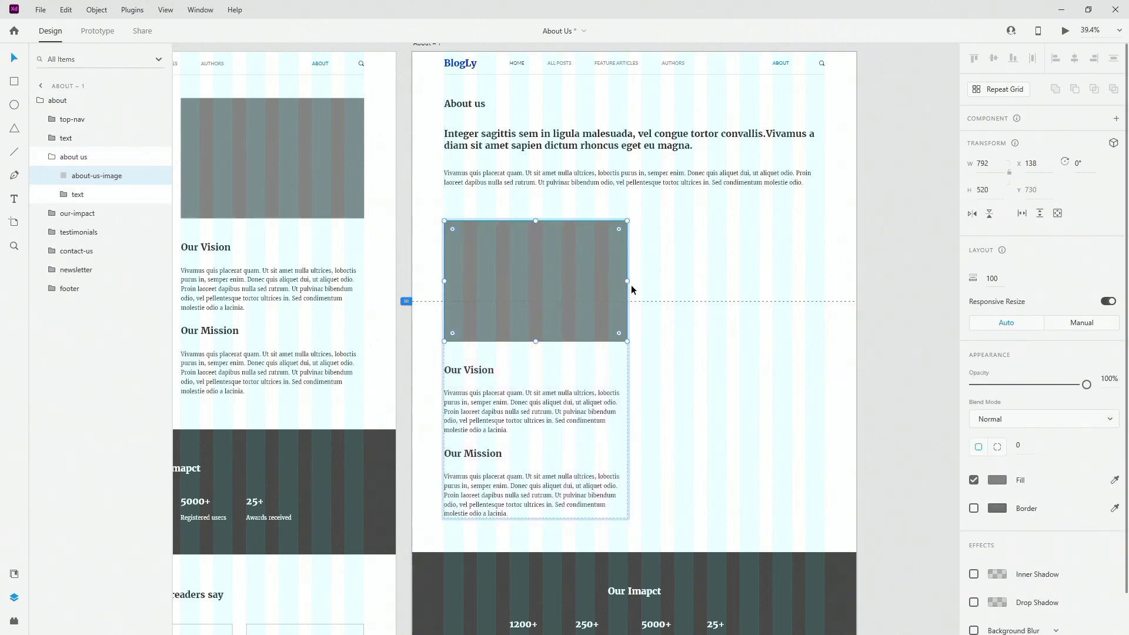
{"action": "left_click_drag", "start_coordinate": [630, 279], "coordinate": [824, 275]}
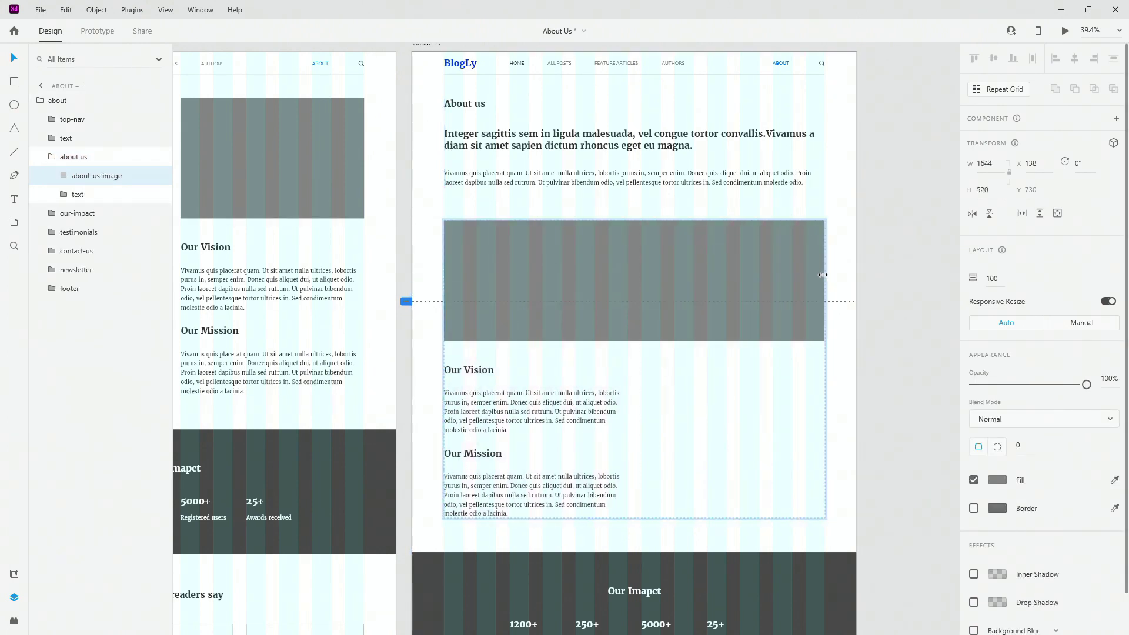
Switch the nested text stack holding Our Vision and Our Mission to a horizontal direction on the duplicated artboard
{"action": "left_click", "coordinate": [94, 194]}
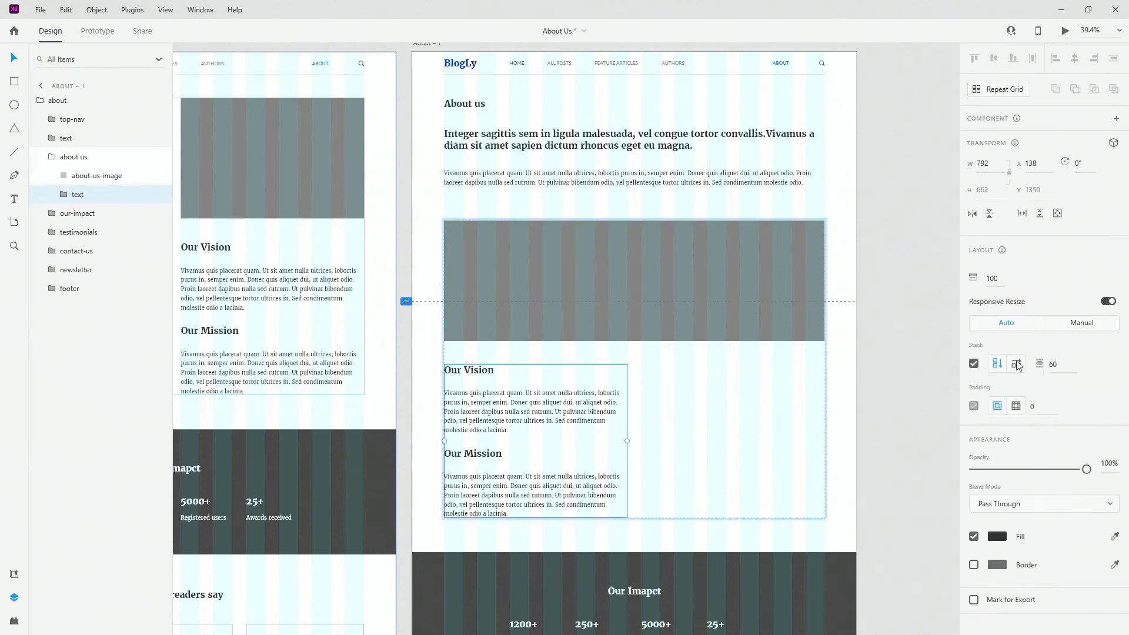
{"action": "left_click", "coordinate": [1016, 364]}
{"action": "left_click", "coordinate": [902, 373]}
Turn off the layout grid on both the About and About – 1 artboards
{"action": "scroll", "coordinate": [902, 373], "scroll_direction": "down", "scroll_amount": 2}
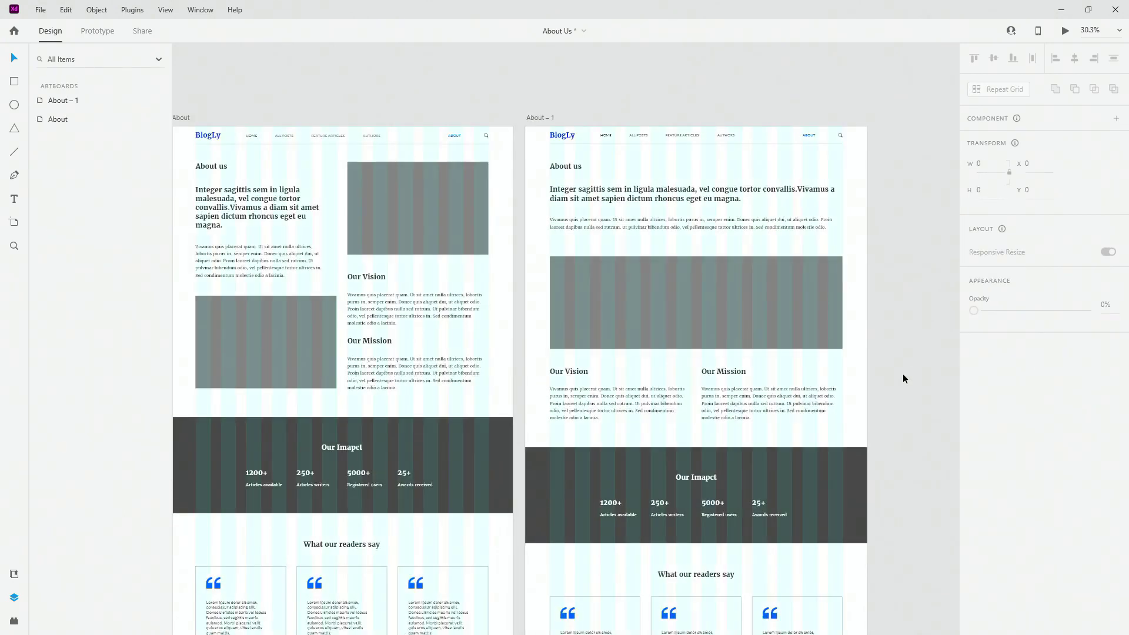
{"action": "scroll", "coordinate": [479, 91], "scroll_direction": "left", "scroll_amount": 2}
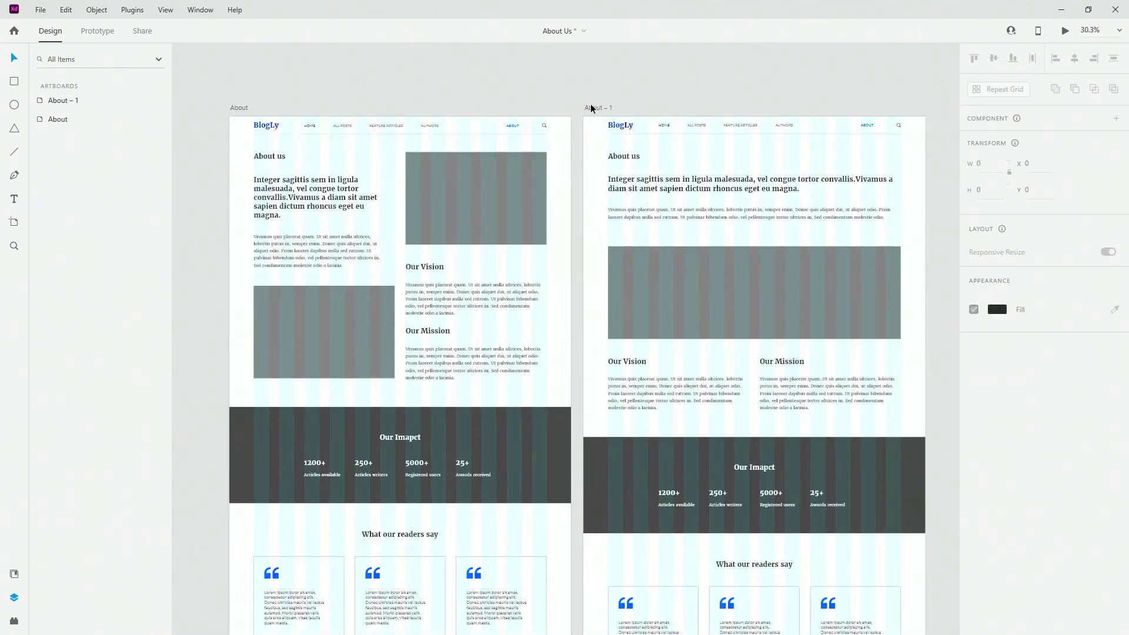
{"action": "left_click", "coordinate": [591, 108]}
{"action": "left_click", "coordinate": [974, 451]}
{"action": "left_click", "coordinate": [812, 88]}
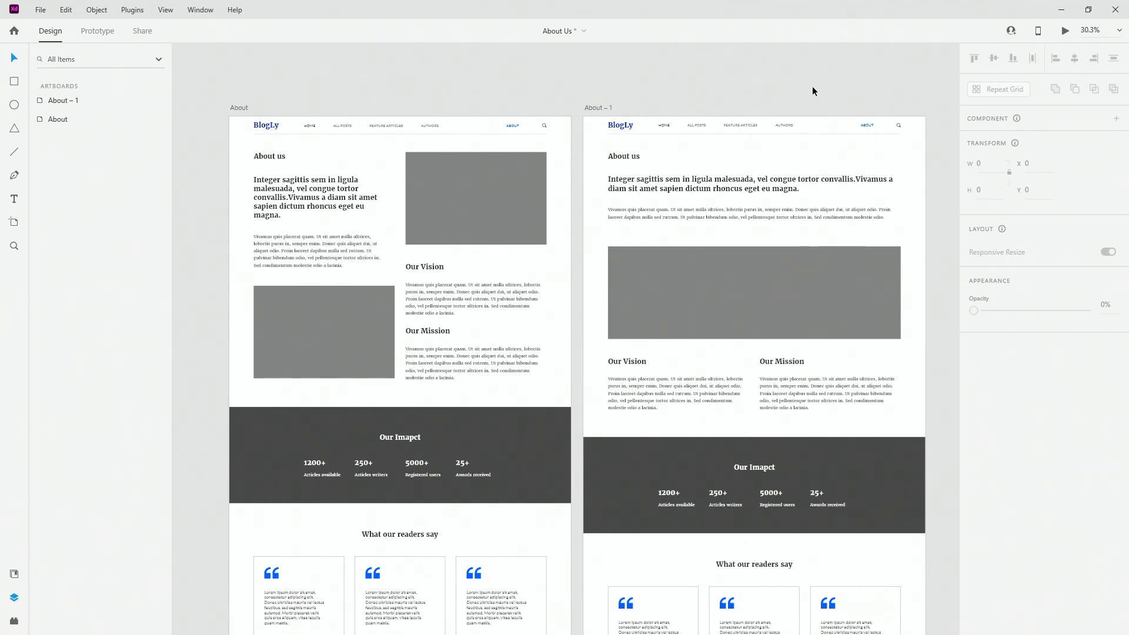
Examine the testimonial cards on both artboards and select the first testimonial-card on About – 1
{"action": "scroll", "coordinate": [543, 254], "scroll_direction": "down", "scroll_amount": 5}
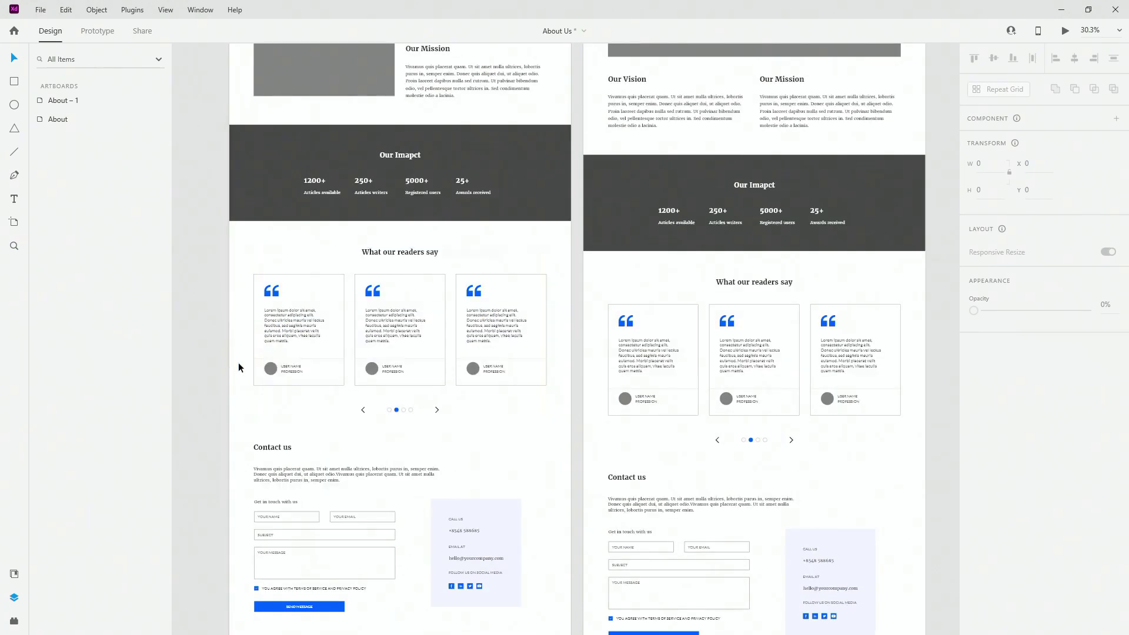
{"action": "left_click", "coordinate": [322, 339]}
{"action": "left_click", "coordinate": [322, 340]}
{"action": "double_click", "coordinate": [274, 336]}
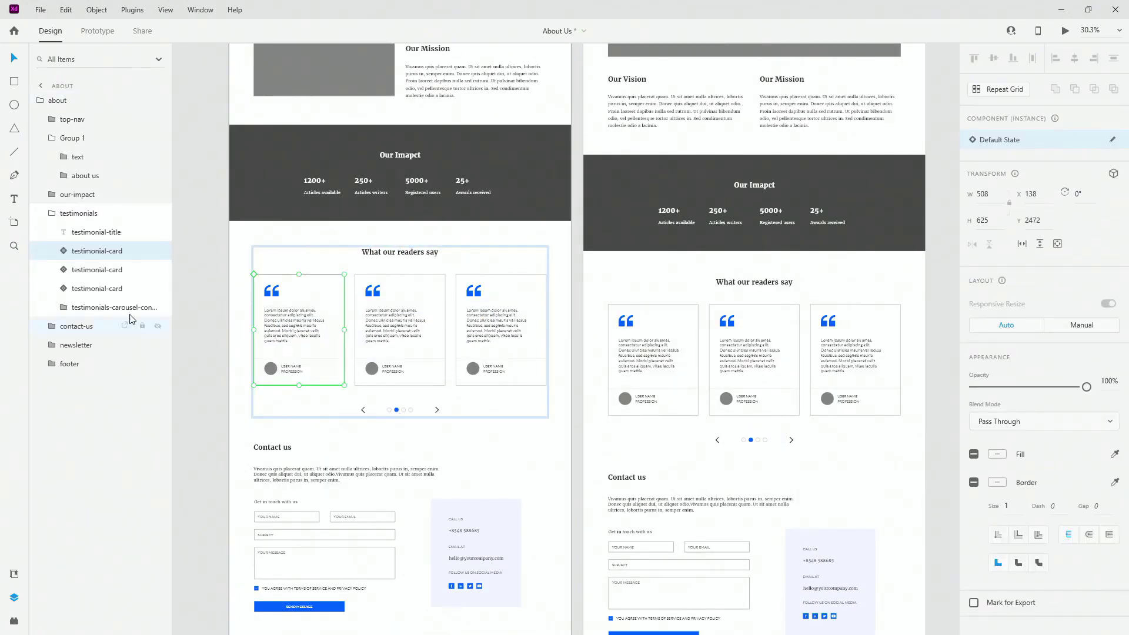
{"action": "left_click", "coordinate": [747, 351]}
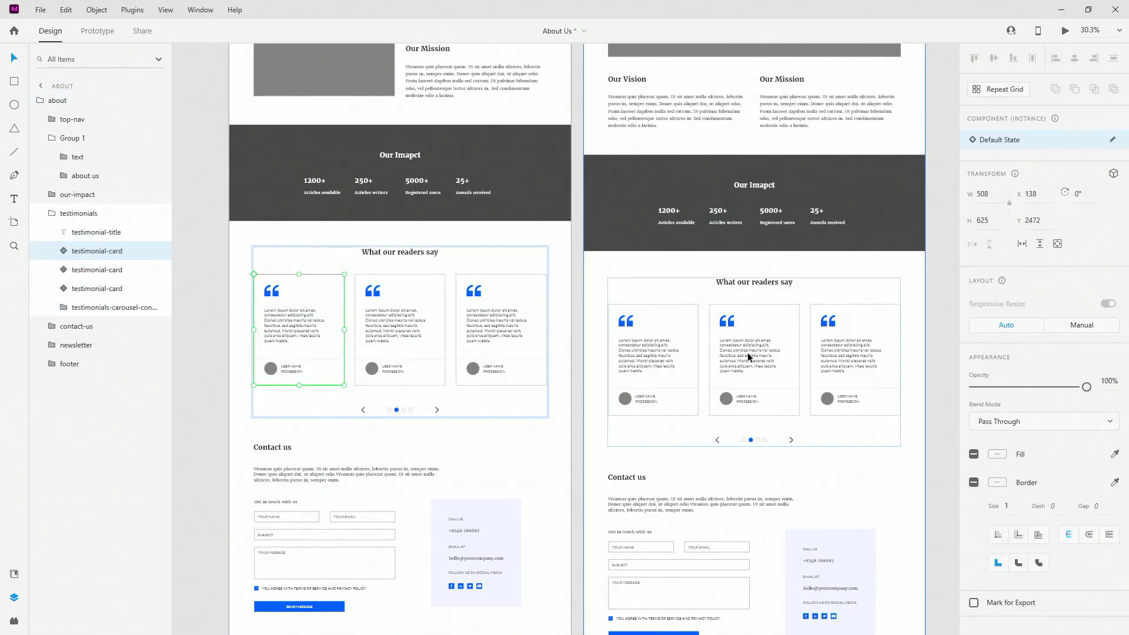
{"action": "double_click", "coordinate": [747, 352]}
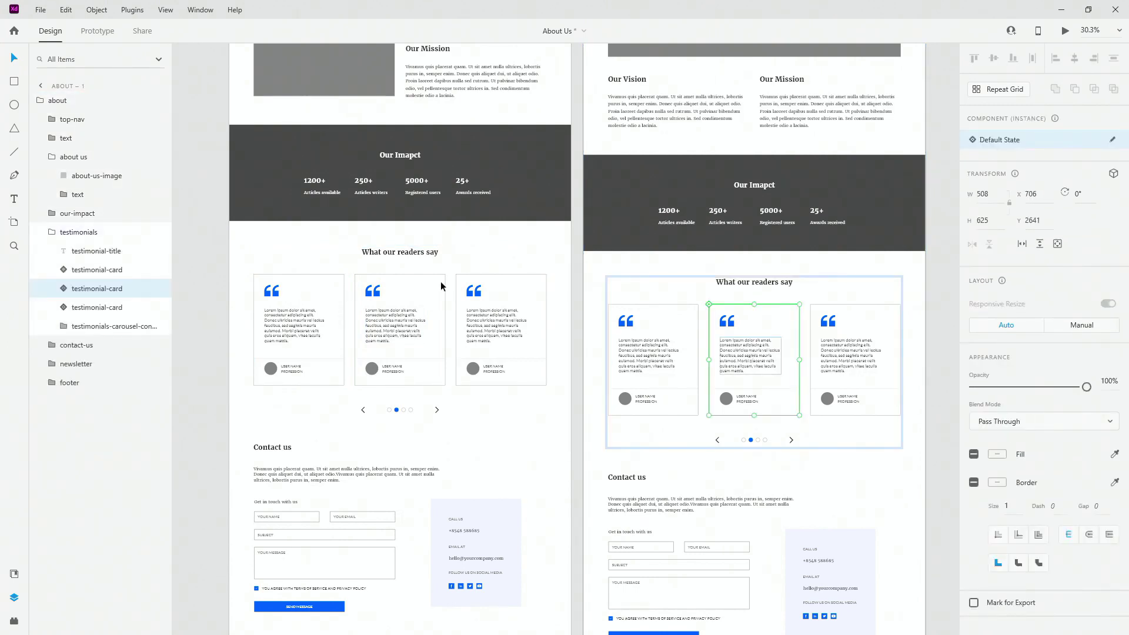
{"action": "left_click", "coordinate": [79, 274]}
{"action": "scroll", "coordinate": [758, 348], "scroll_direction": "up", "scroll_amount": 5}
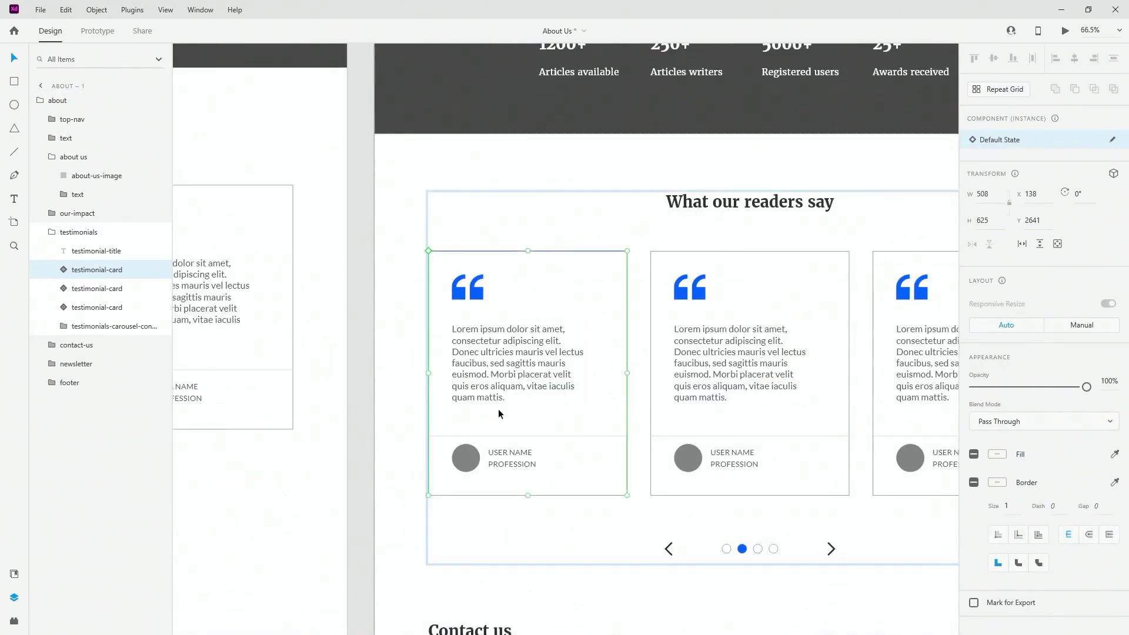
{"action": "scroll", "coordinate": [608, 394], "scroll_direction": "up", "scroll_amount": 2}
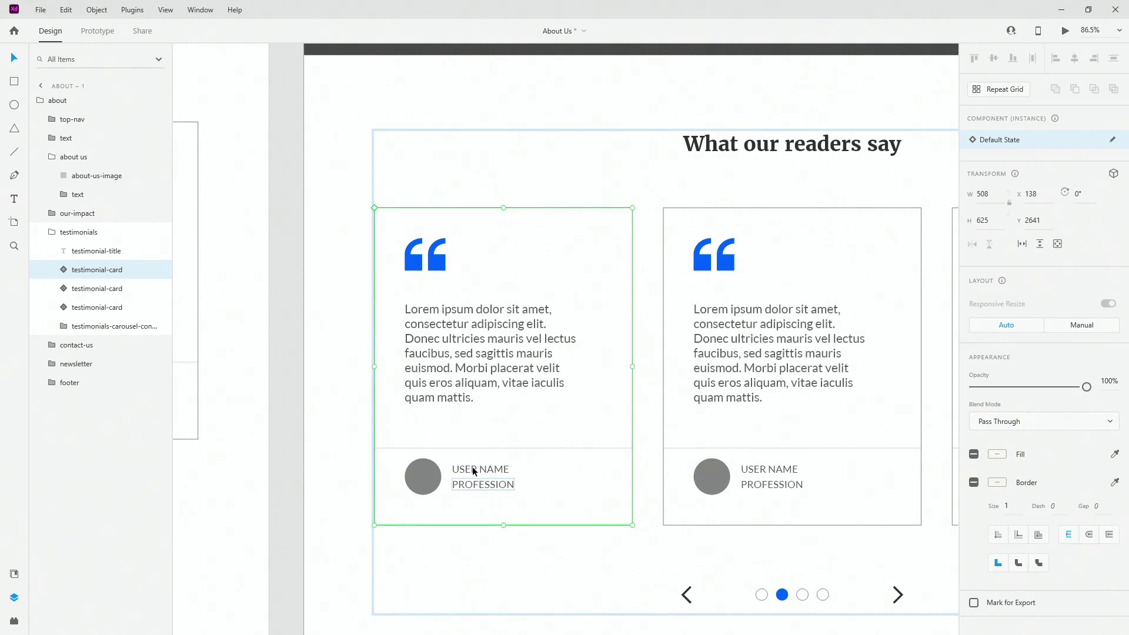
Group the Profession, user-name and user-image layers inside the first testimonial-card instance on About – 1
{"action": "double_click", "coordinate": [474, 469]}
{"action": "left_click", "coordinate": [104, 291]}
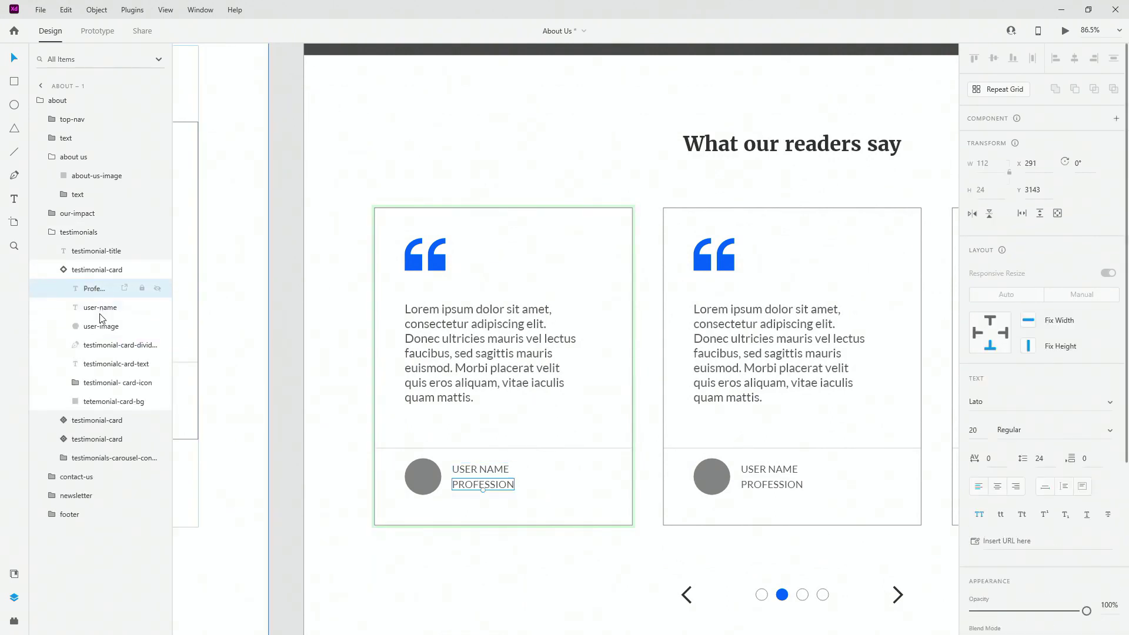
{"action": "left_click", "coordinate": [101, 326], "text": "shift"}
{"action": "key", "text": "ctrl+g"}
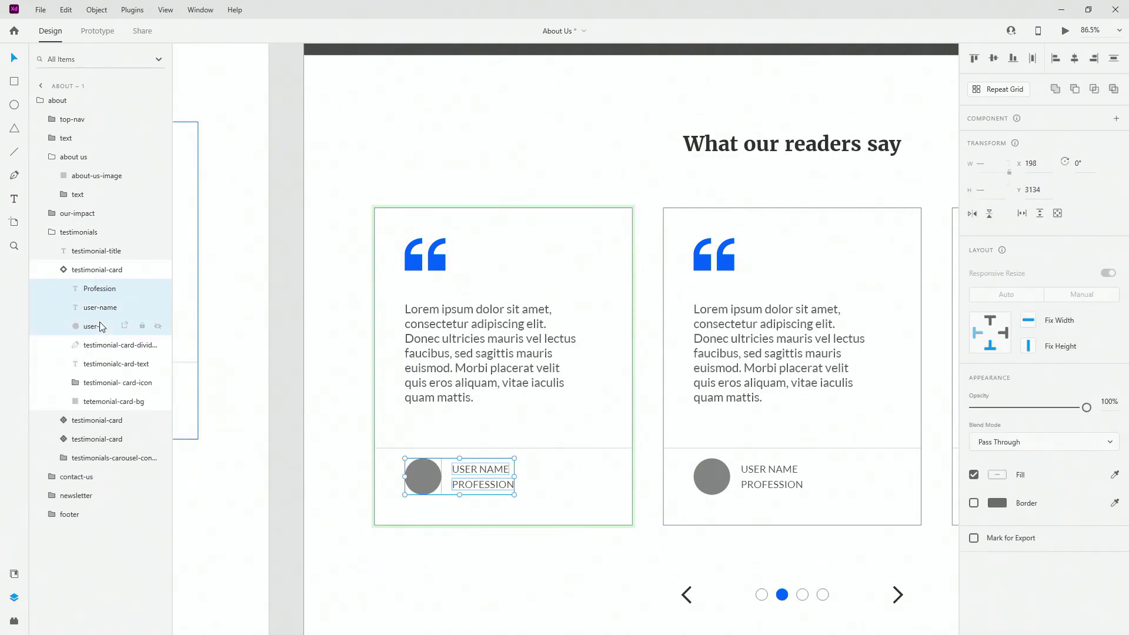
Ungroup the user image and text layers inside the first testimonial-card instance
{"action": "left_click", "coordinate": [67, 383]}
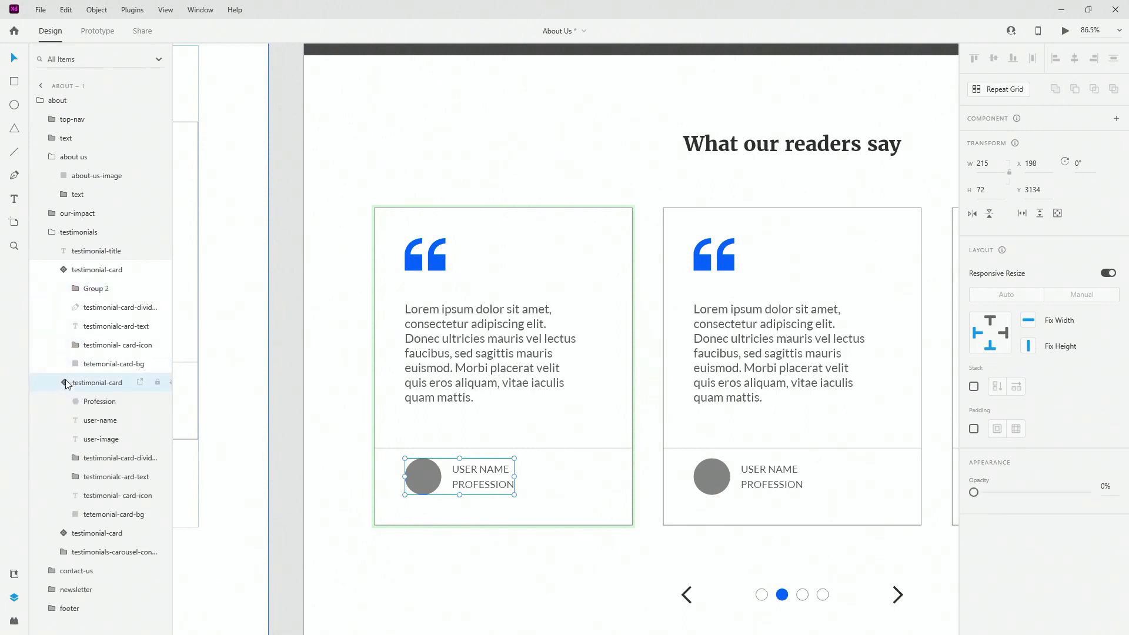
{"action": "left_click", "coordinate": [67, 383]}
{"action": "left_click", "coordinate": [88, 288]}
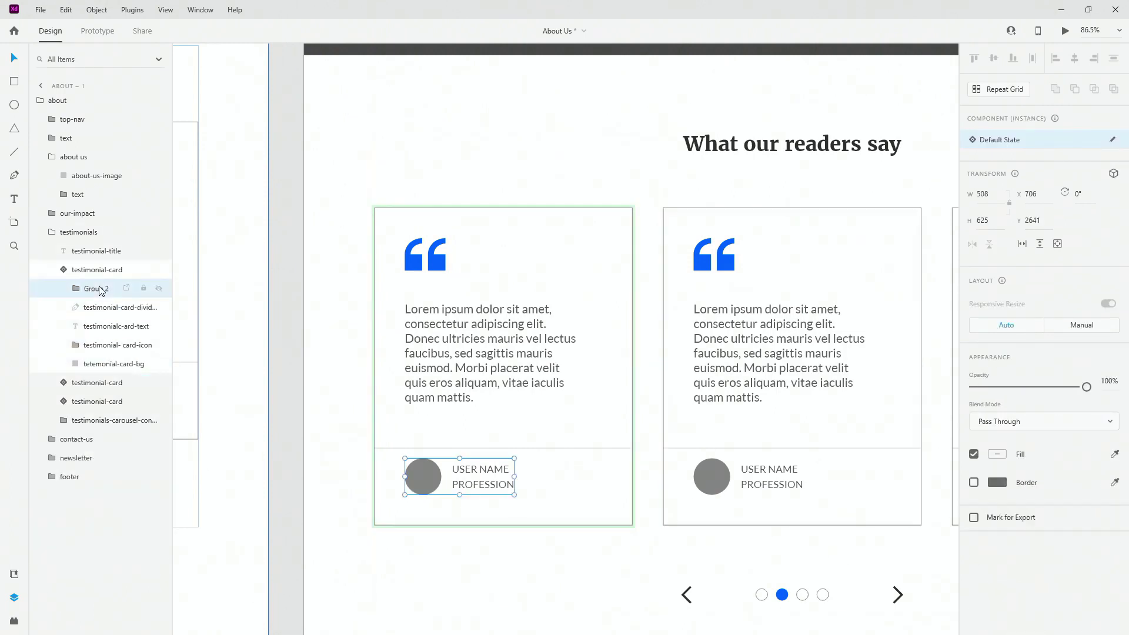
{"action": "right_click", "coordinate": [94, 288]}
{"action": "left_click", "coordinate": [128, 474]}
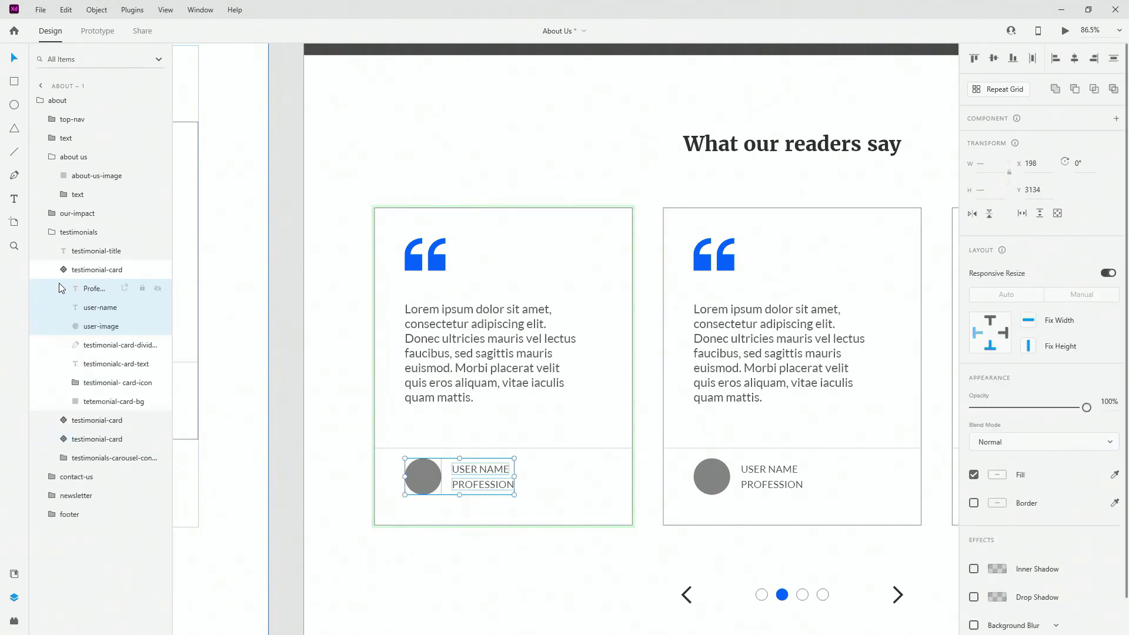
Open the main component of the first testimonial-card on About – 1 for editing
{"action": "left_click", "coordinate": [83, 270]}
{"action": "right_click", "coordinate": [83, 271]}
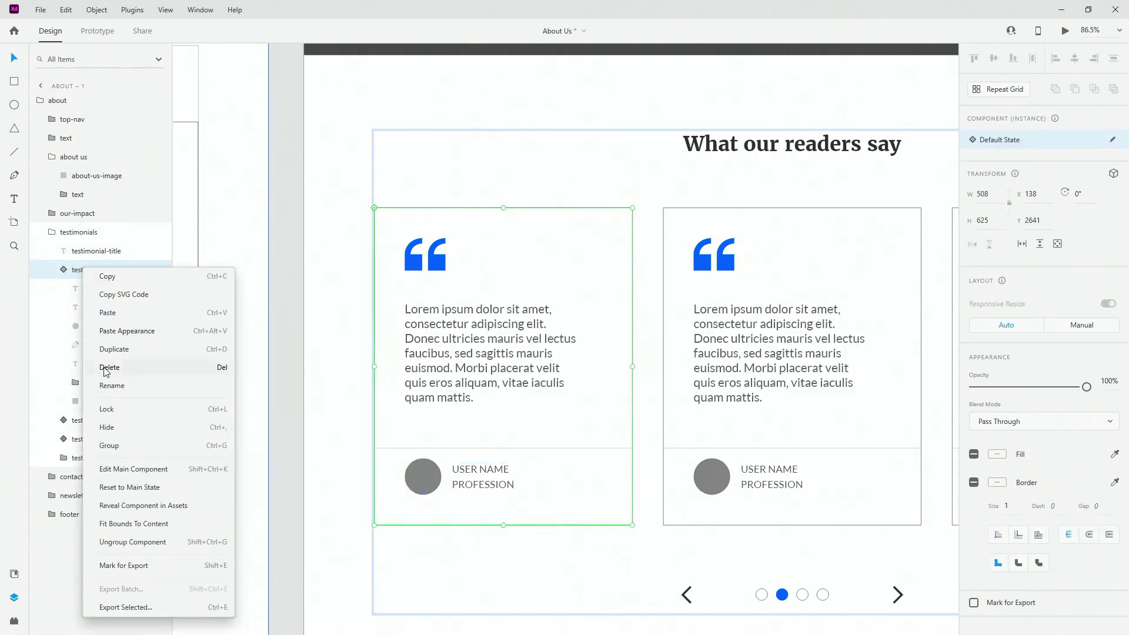
{"action": "left_click", "coordinate": [133, 469]}
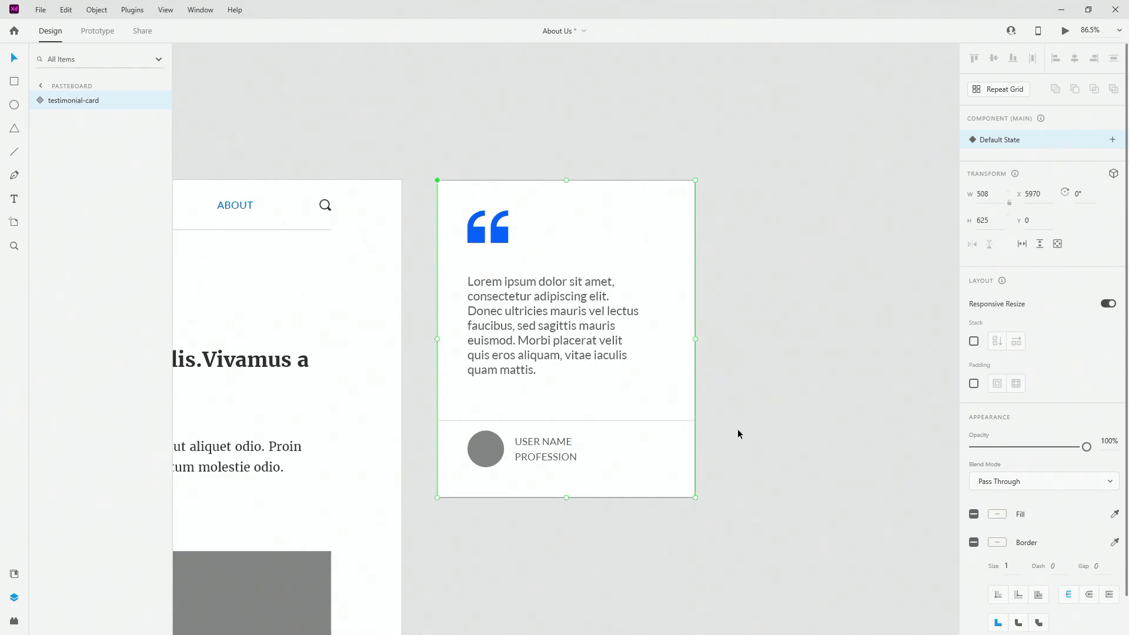
Group the Profession, user-name and user-image layers inside the main testimonial-card component
{"action": "double_click", "coordinate": [558, 444]}
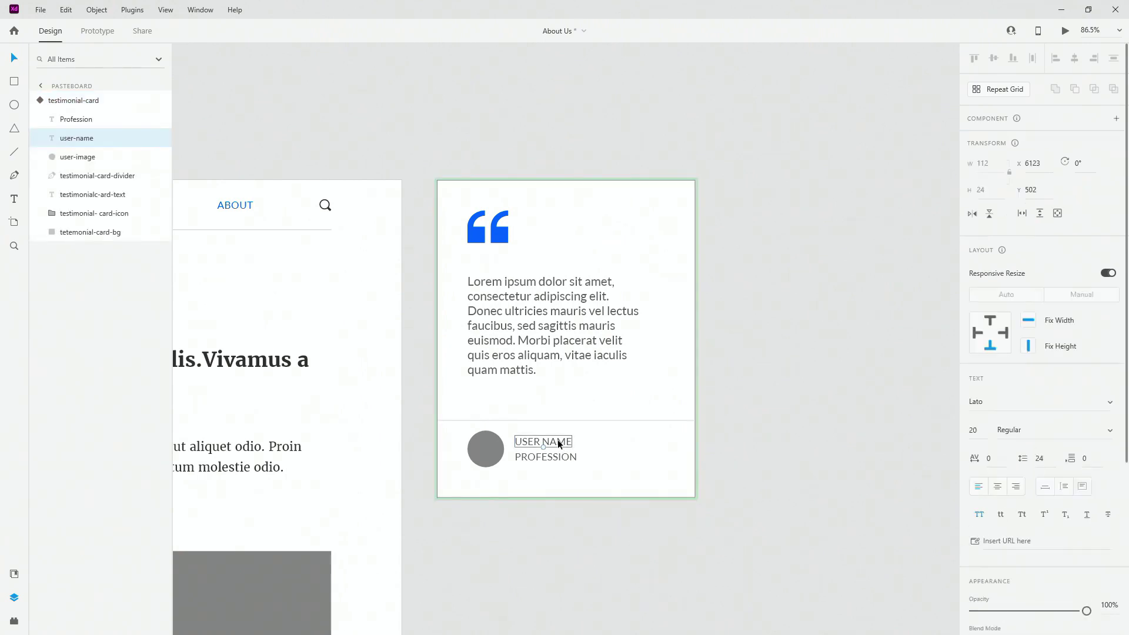
{"action": "left_click_drag", "start_coordinate": [76, 157], "coordinate": [88, 115]}
{"action": "left_click", "coordinate": [92, 156], "text": "shift"}
{"action": "key", "text": "ctrl+g"}
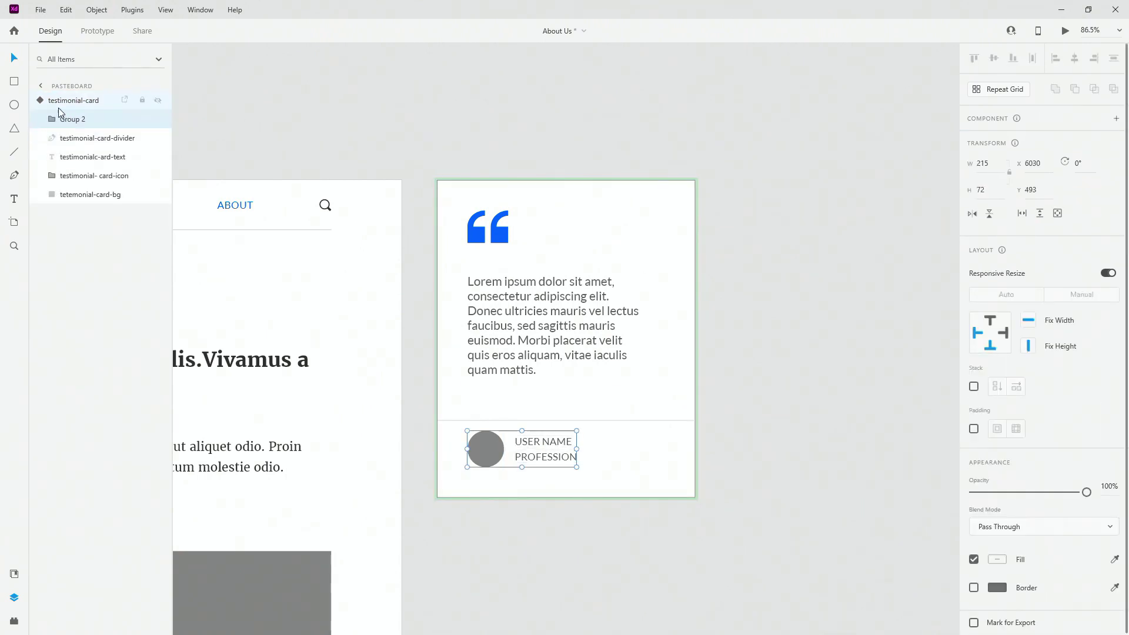
Group the Profession and user-name layers inside the user details group and name the nested group "text"
{"action": "left_click", "coordinate": [93, 162]}
{"action": "left_click", "coordinate": [88, 175], "text": "shift"}
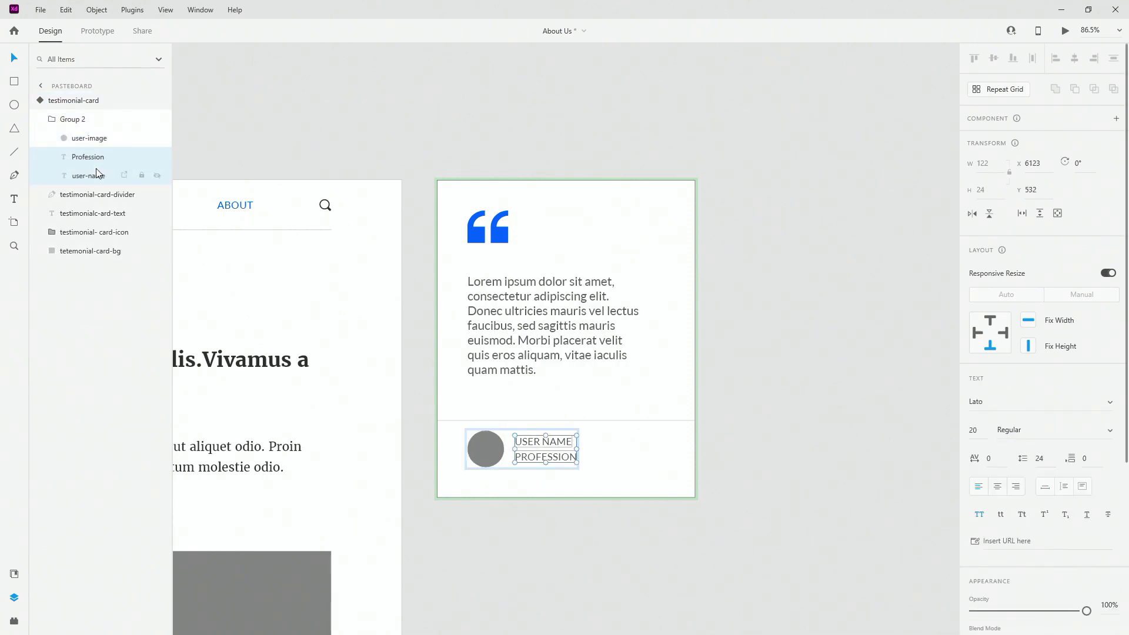
{"action": "key", "text": "ctrl+g"}
{"action": "double_click", "coordinate": [87, 156]}
{"action": "type", "text": "text"}
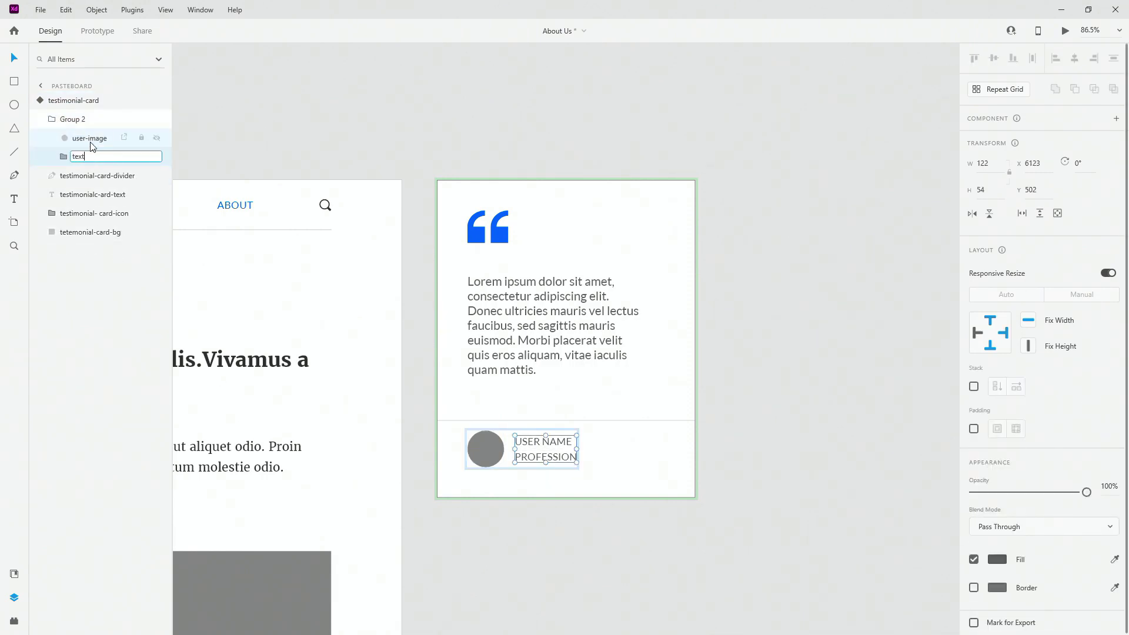
Rename the outer group holding the user image and text as "user"
{"action": "left_click", "coordinate": [82, 119]}
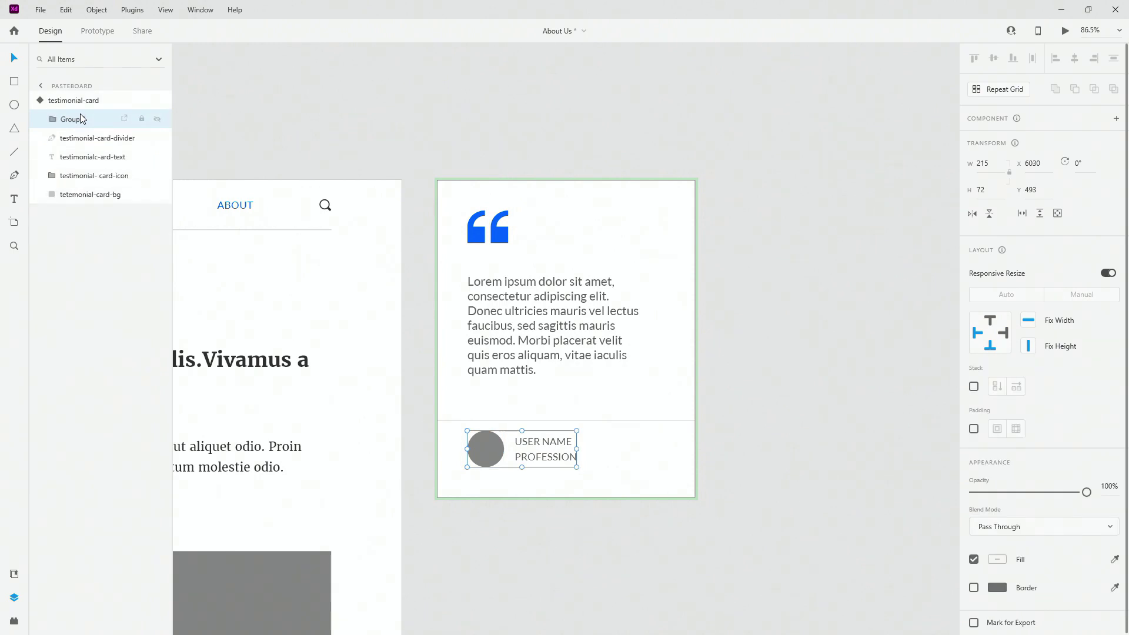
{"action": "double_click", "coordinate": [83, 120]}
{"action": "type", "text": "user"}
{"action": "key", "text": "Return"}
Reorder the main card's layers to follow its visual order: icon, testimonial text, divider, user group, background
{"action": "mouse_move", "coordinate": [84, 122]}
{"action": "left_mouse_down"}
{"action": "mouse_move", "coordinate": [89, 190]}
{"action": "mouse_move", "coordinate": [91, 112]}
{"action": "left_mouse_up"}
{"action": "left_click", "coordinate": [91, 157]}
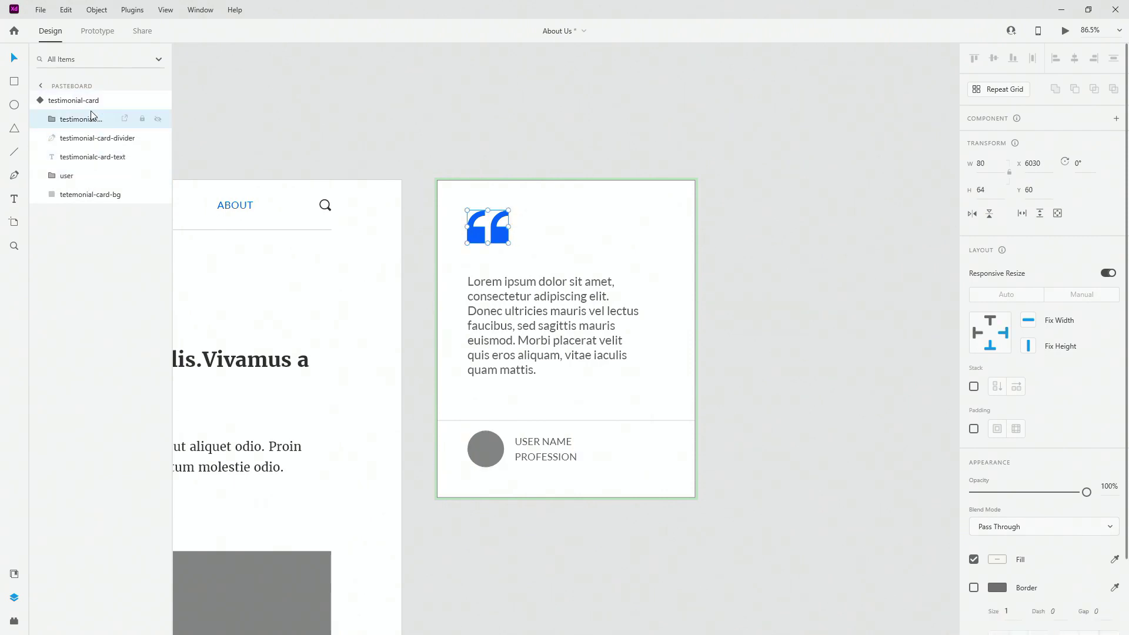
{"action": "left_click", "coordinate": [92, 139]}
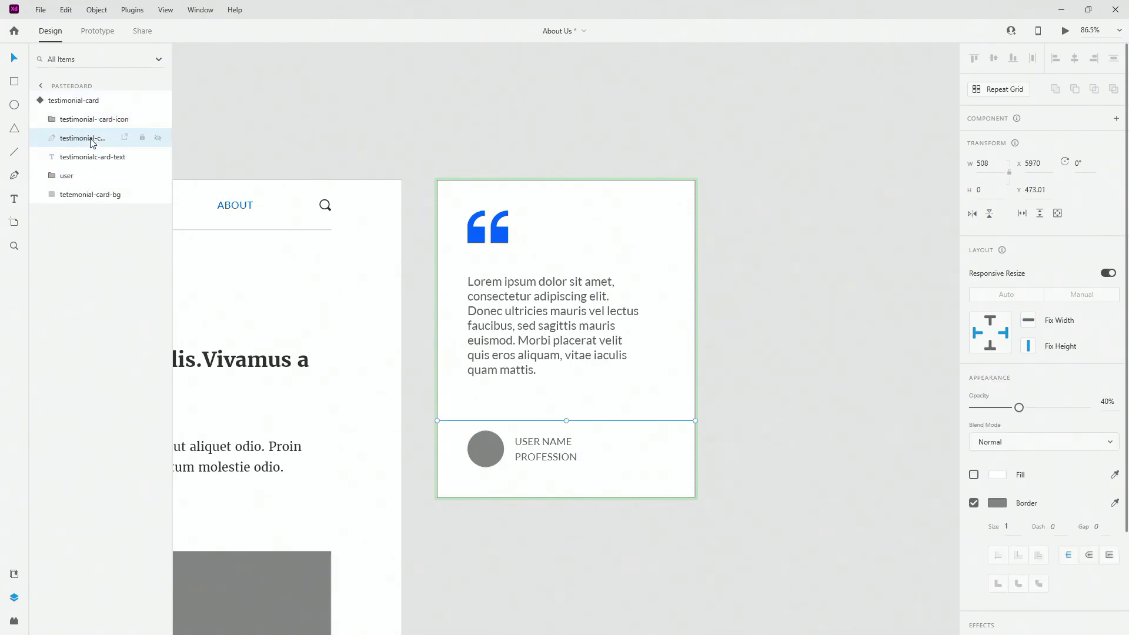
{"action": "left_click_drag", "start_coordinate": [92, 142], "coordinate": [90, 161]}
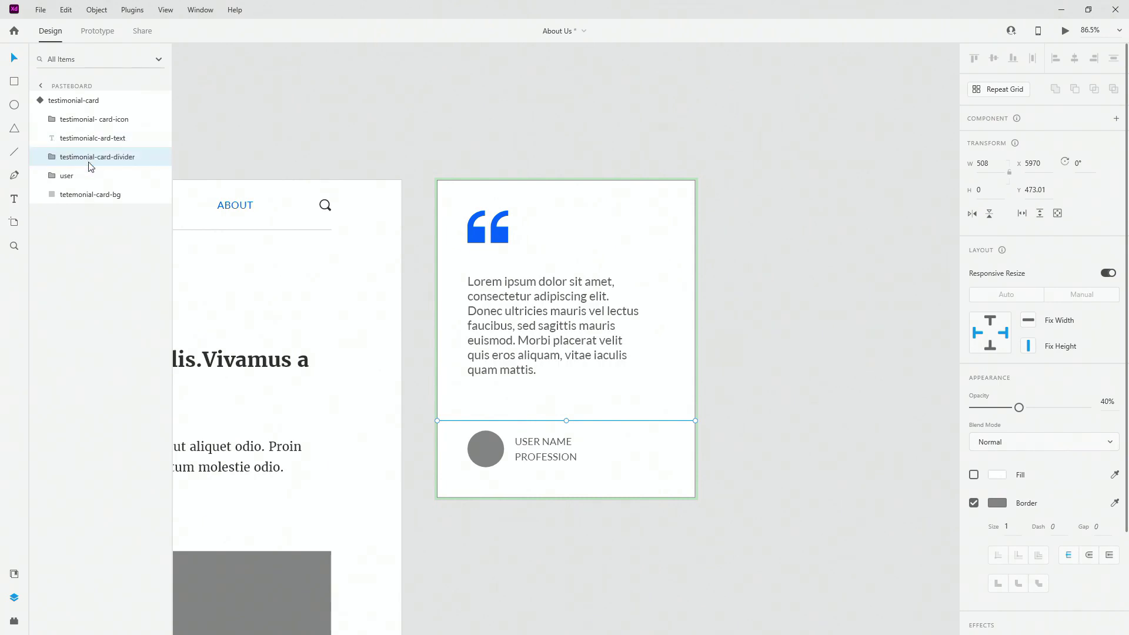
Rename the testimonial-card-divider layer as "divider"
{"action": "double_click", "coordinate": [88, 153]}
{"action": "type", "text": "di"}
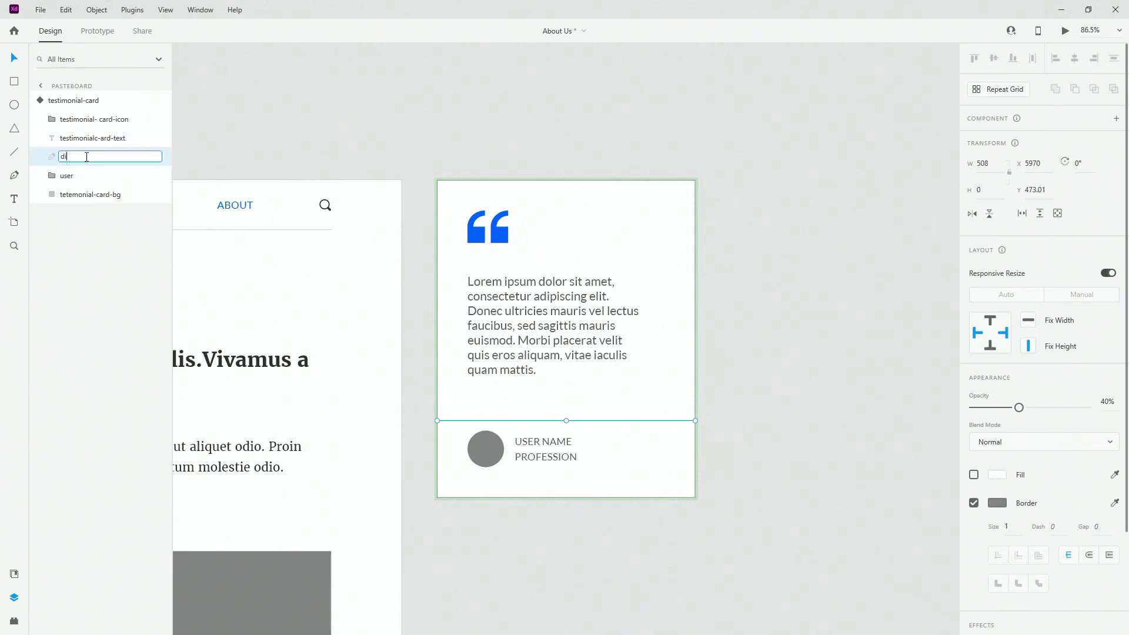
{"action": "type", "text": "vider"}
{"action": "key", "text": "Return"}
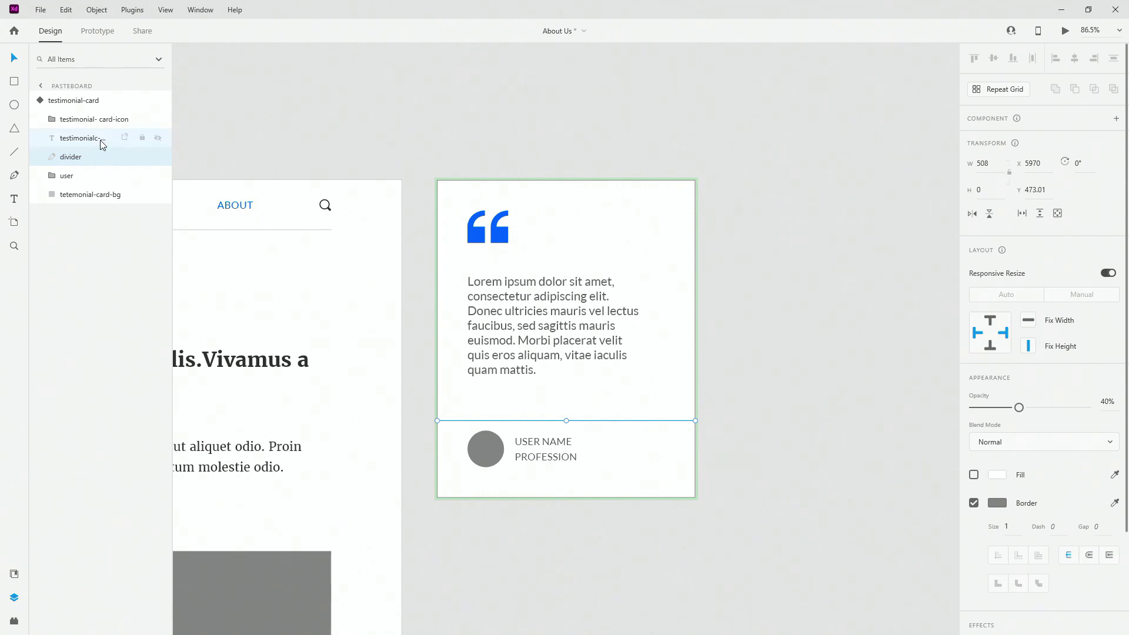
Turn on a vertical stack for the whole main testimonial-card component
{"action": "left_click", "coordinate": [100, 139]}
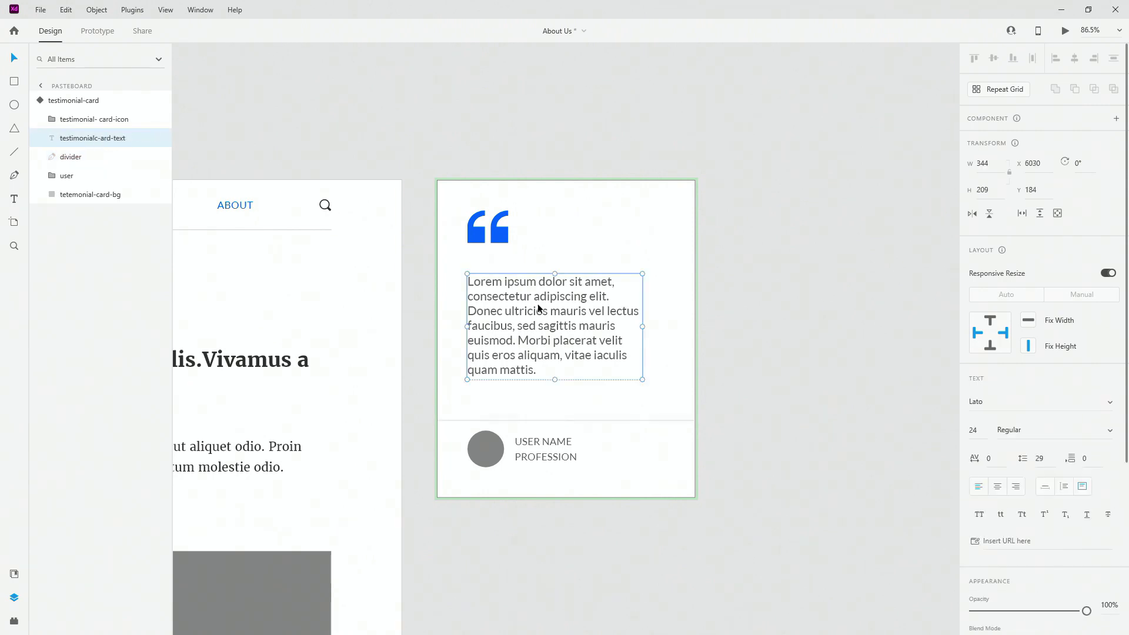
{"action": "left_click", "coordinate": [93, 120]}
{"action": "left_click", "coordinate": [89, 193], "text": "shift"}
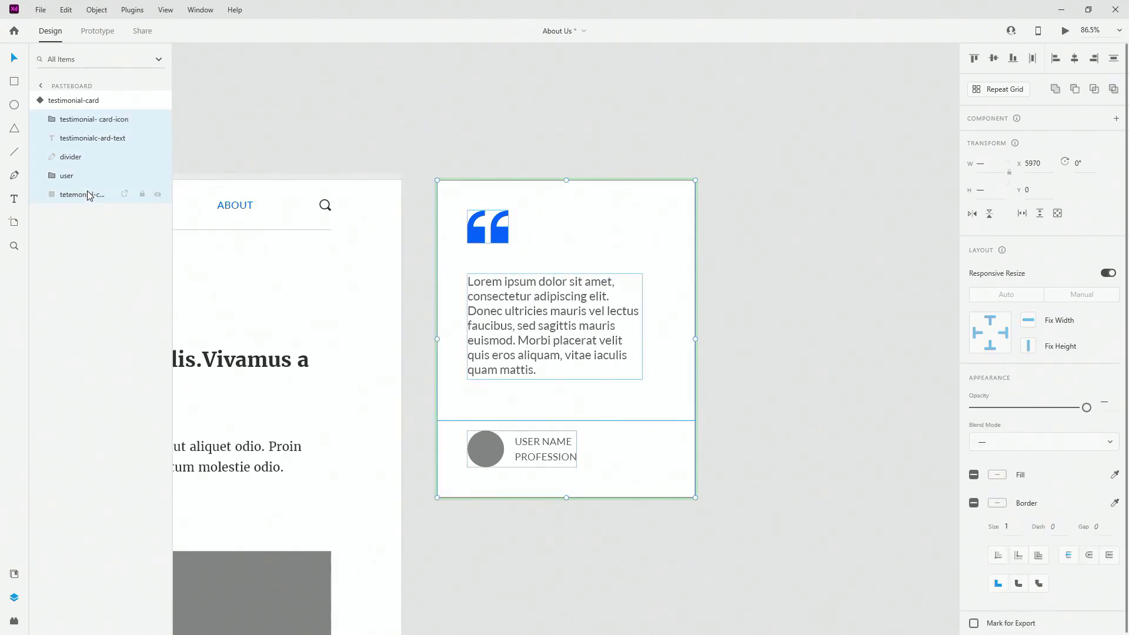
{"action": "left_click", "coordinate": [81, 101]}
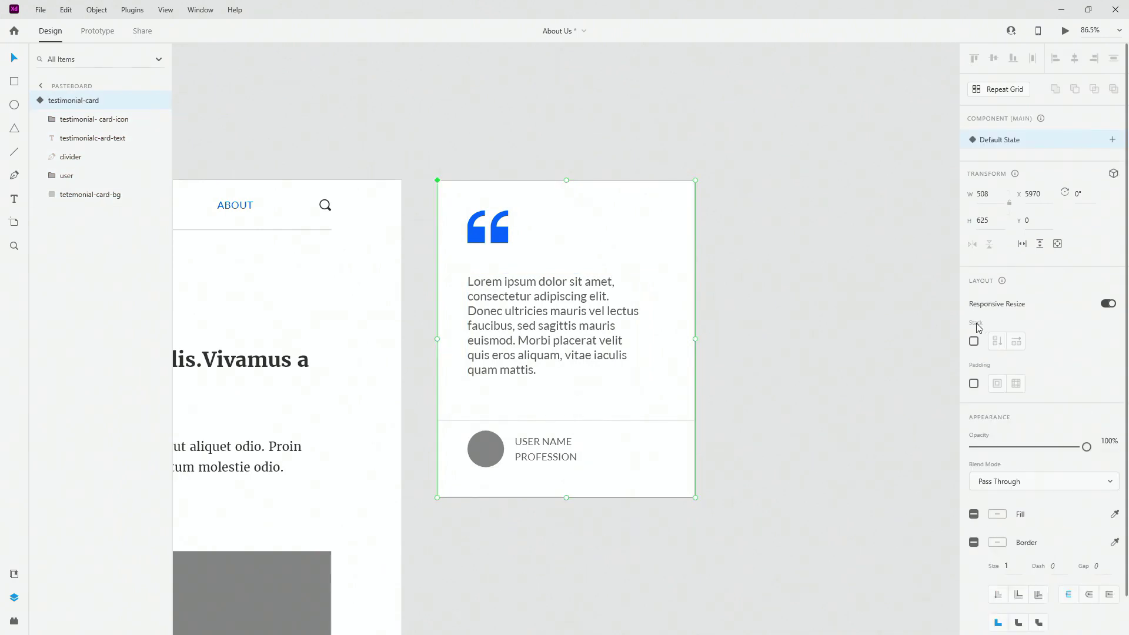
{"action": "left_click", "coordinate": [973, 342]}
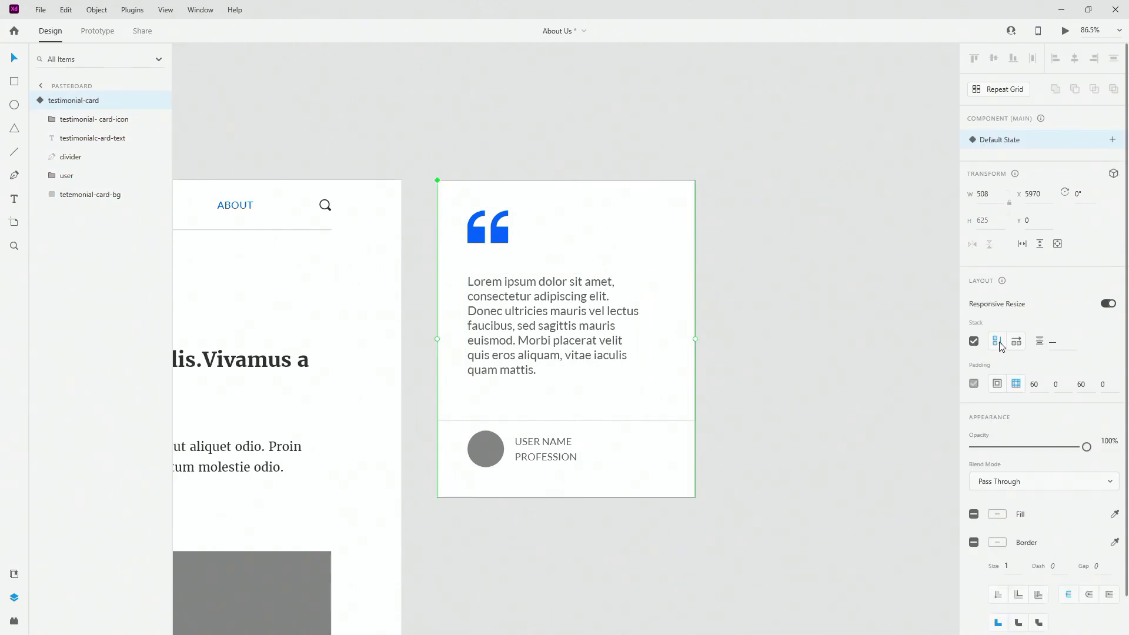
Enable a stack on the card's nested text group and set its direction to horizontal
{"action": "left_click", "coordinate": [87, 120]}
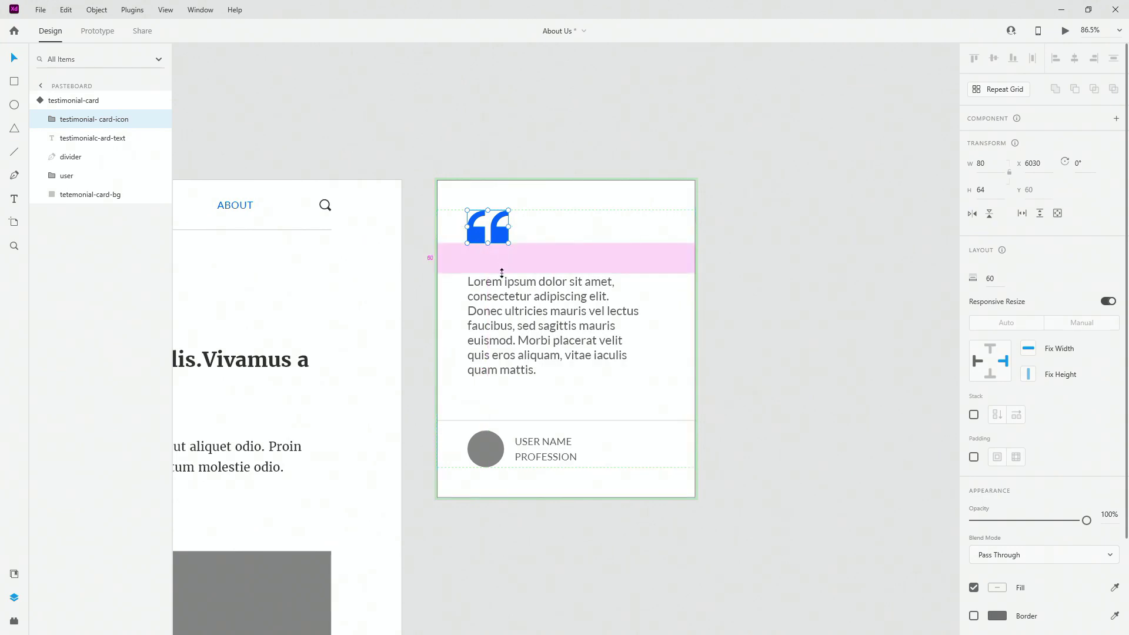
{"action": "left_click", "coordinate": [505, 305]}
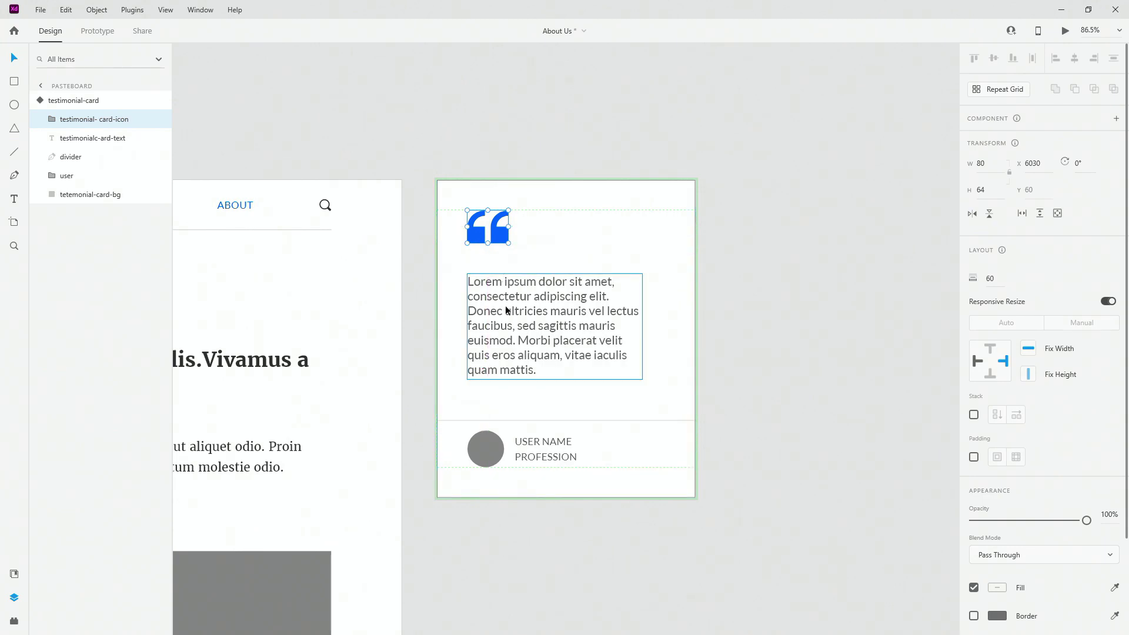
{"action": "left_click", "coordinate": [527, 447]}
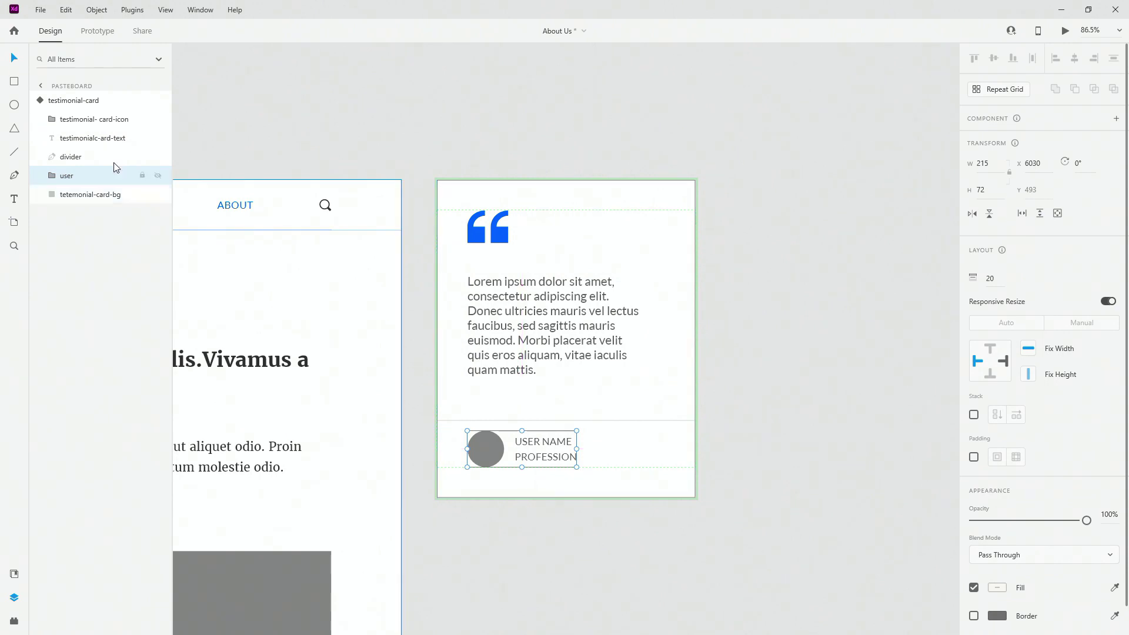
{"action": "double_click", "coordinate": [556, 442]}
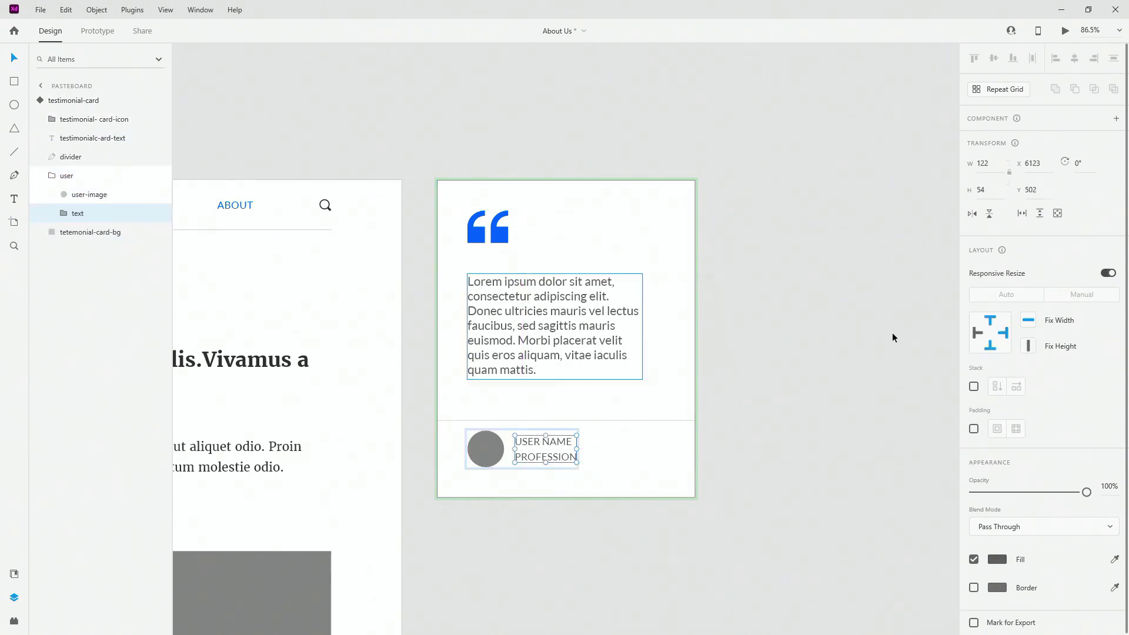
{"action": "left_click", "coordinate": [973, 387]}
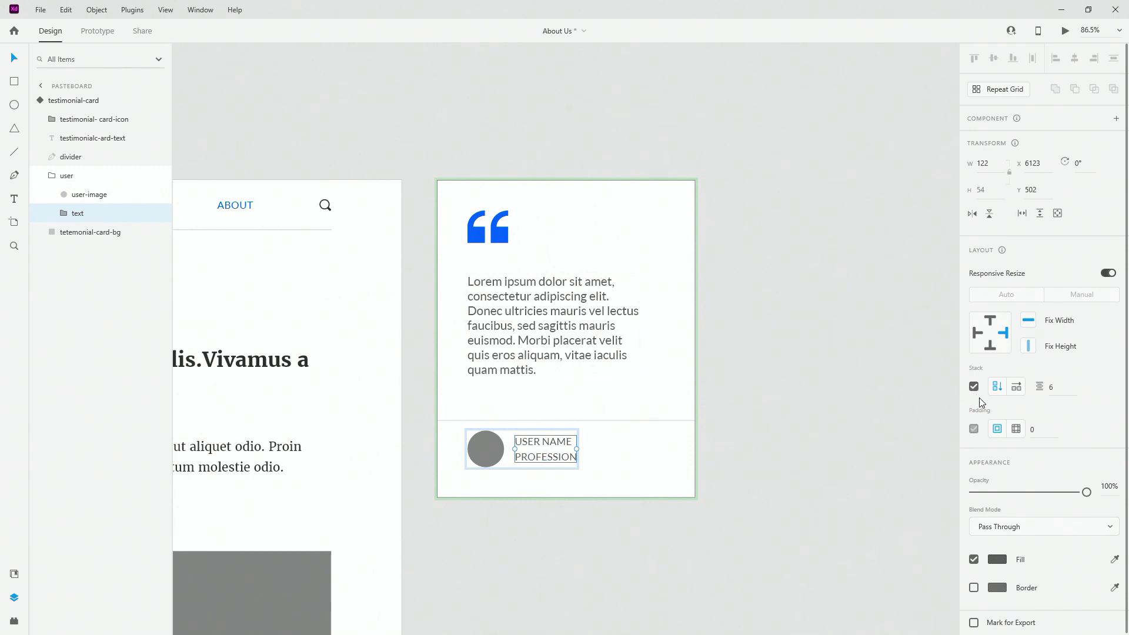
{"action": "left_click", "coordinate": [1017, 387]}
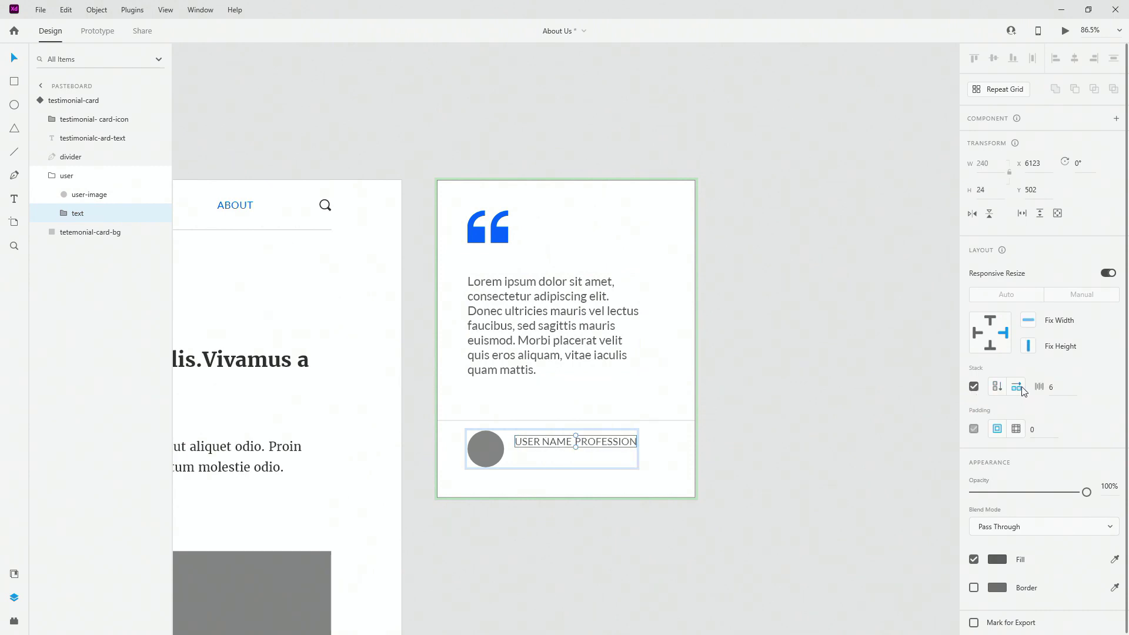
Widen the gap between the user-name and Profession texts in the nested text stack to about 33
{"action": "left_click", "coordinate": [64, 214]}
{"action": "left_click", "coordinate": [94, 231]}
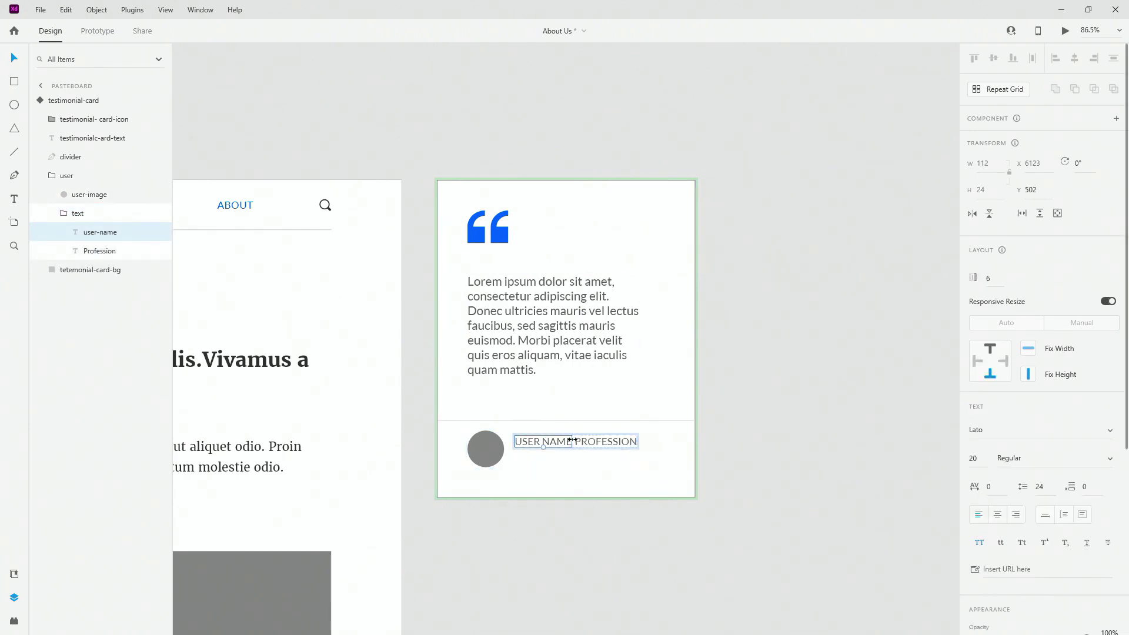
{"action": "left_click_drag", "start_coordinate": [578, 441], "coordinate": [585, 440]}
{"action": "left_click", "coordinate": [64, 213]}
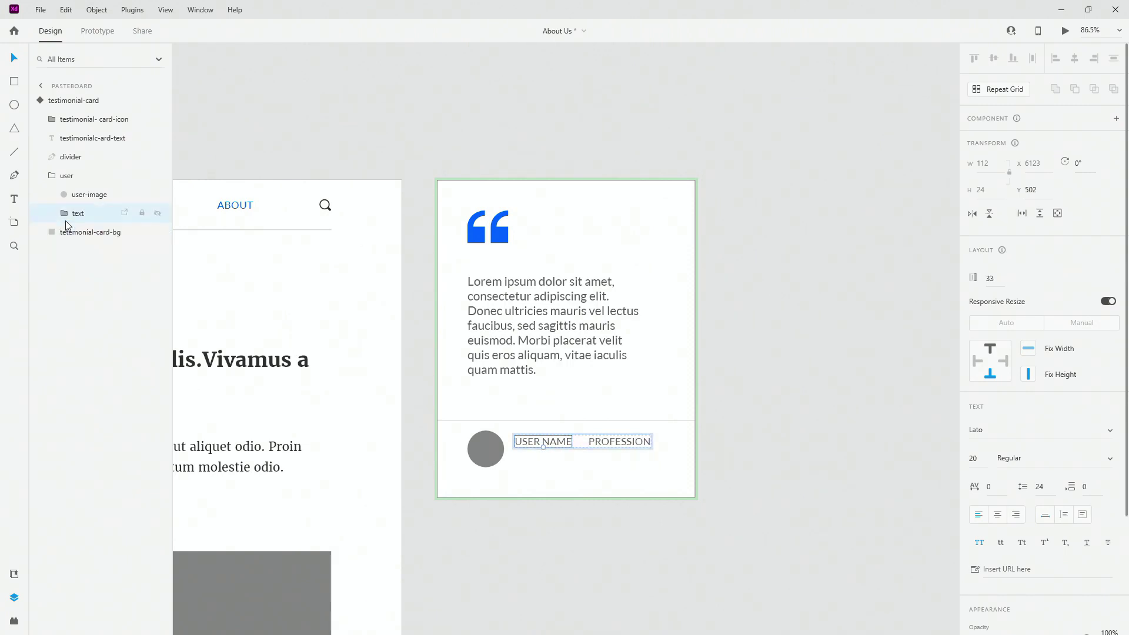
Align the user-image and text group to each other's vertical middle inside the main testimonial card's user group
{"action": "left_click", "coordinate": [90, 196], "text": "shift"}
{"action": "left_click", "coordinate": [997, 59]}
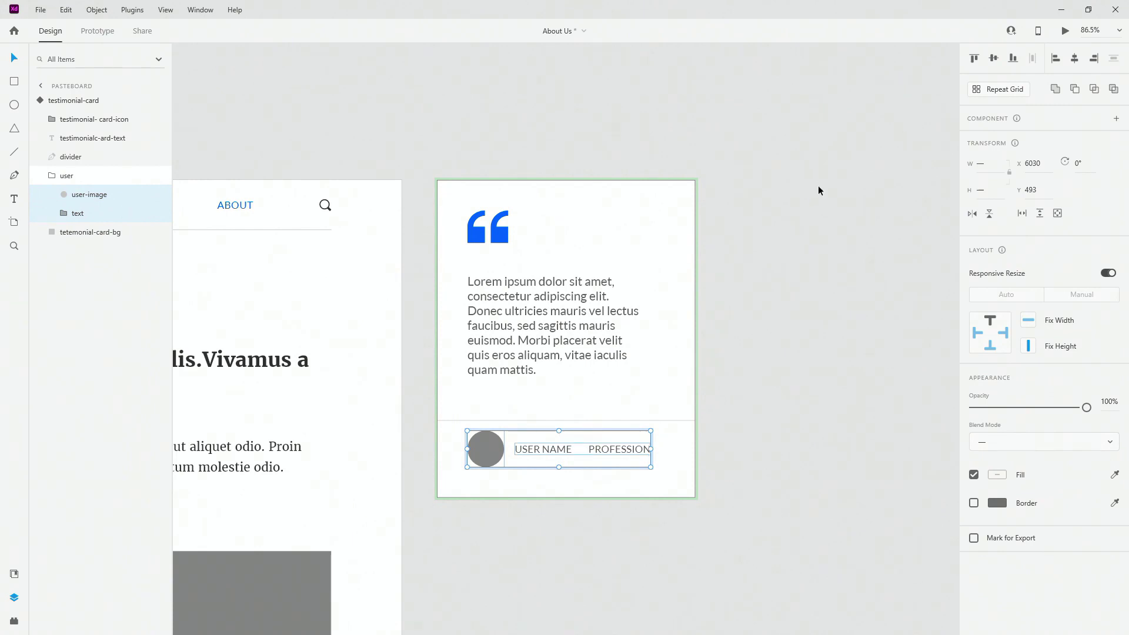
Delete the duplicate About – 1 artboard
{"action": "scroll", "coordinate": [729, 494], "scroll_direction": "down", "scroll_amount": 5}
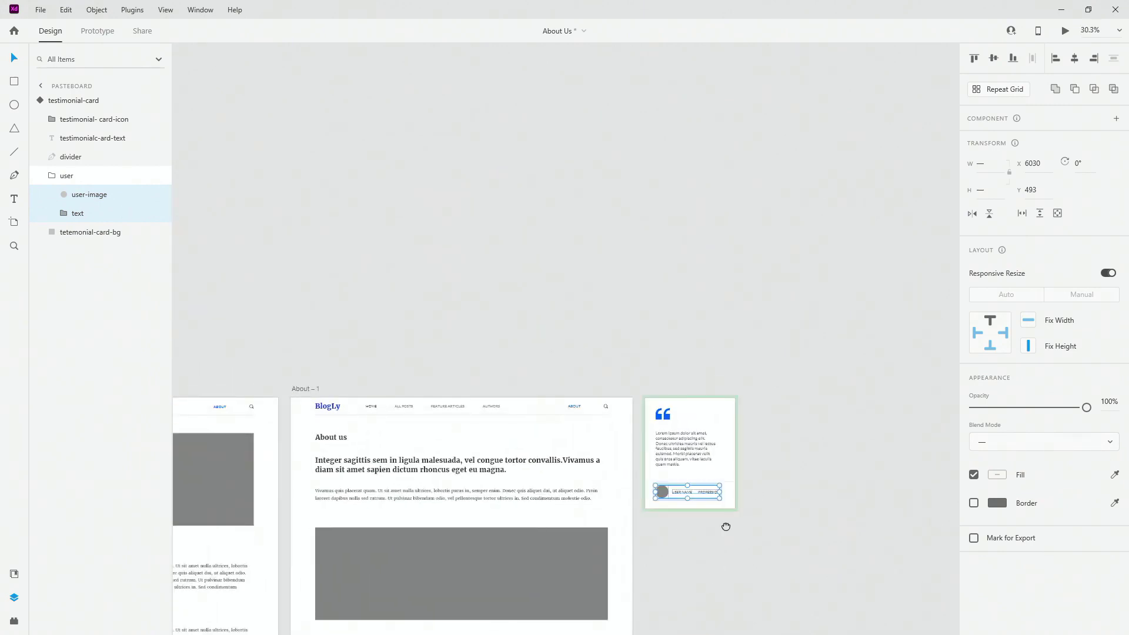
{"action": "left_click_drag", "start_coordinate": [699, 484], "coordinate": [903, 42]}
{"action": "scroll", "coordinate": [771, 235], "scroll_direction": "down", "scroll_amount": 3}
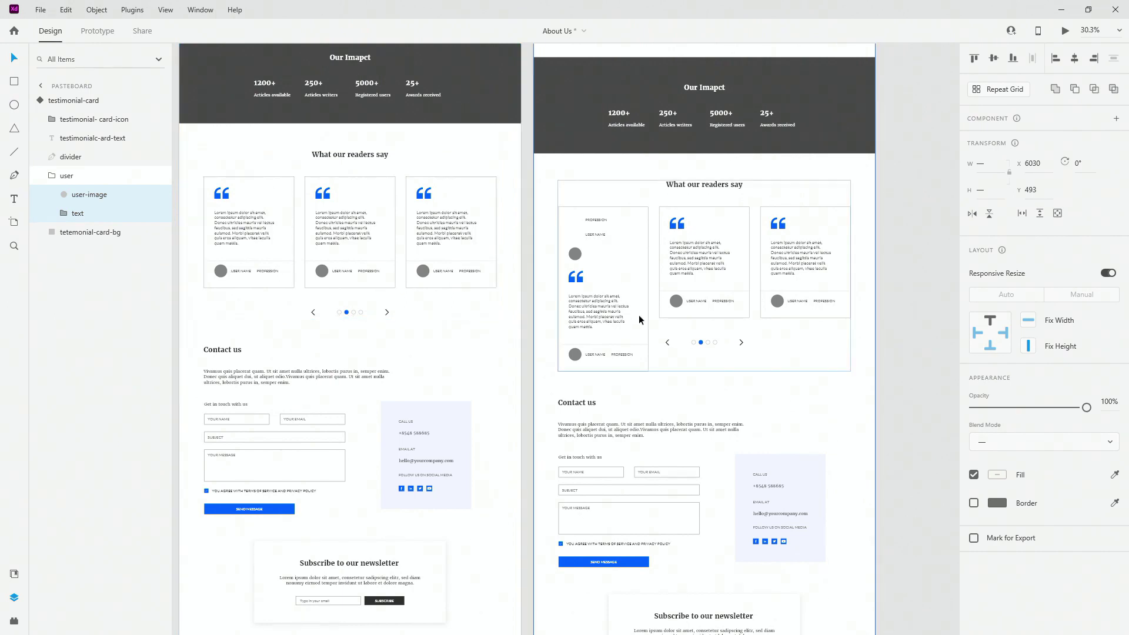
{"action": "left_click", "coordinate": [629, 246]}
{"action": "scroll", "coordinate": [634, 272], "scroll_direction": "down", "scroll_amount": 2, "text": "ctrl"}
{"action": "scroll", "coordinate": [624, 235], "scroll_direction": "up", "scroll_amount": 5}
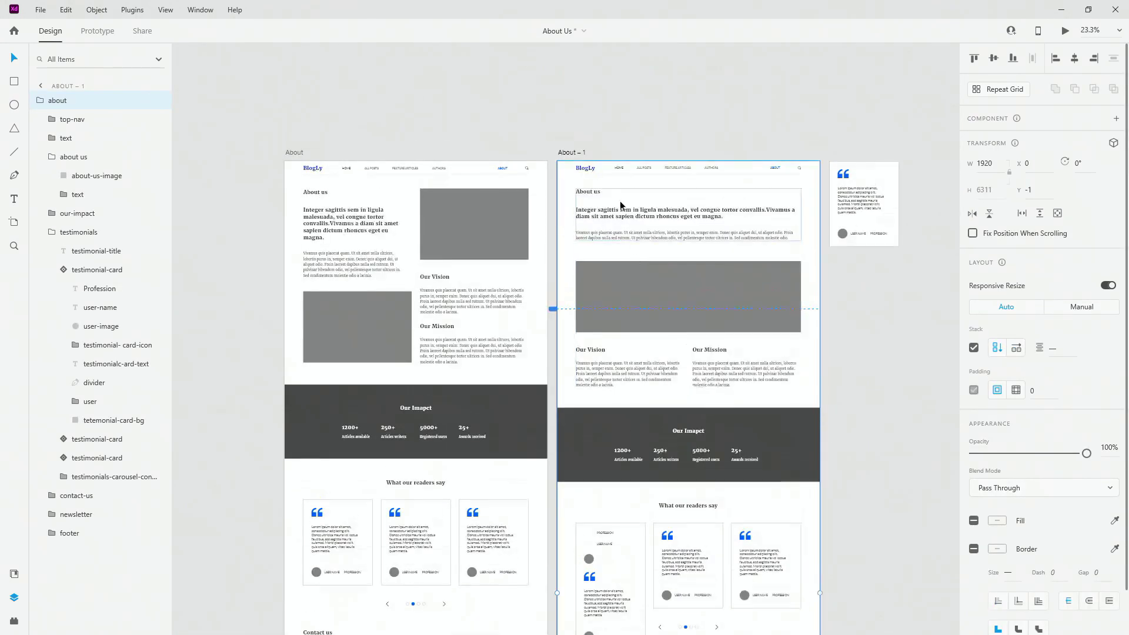
{"action": "left_click", "coordinate": [579, 155]}
{"action": "key", "text": "Delete"}
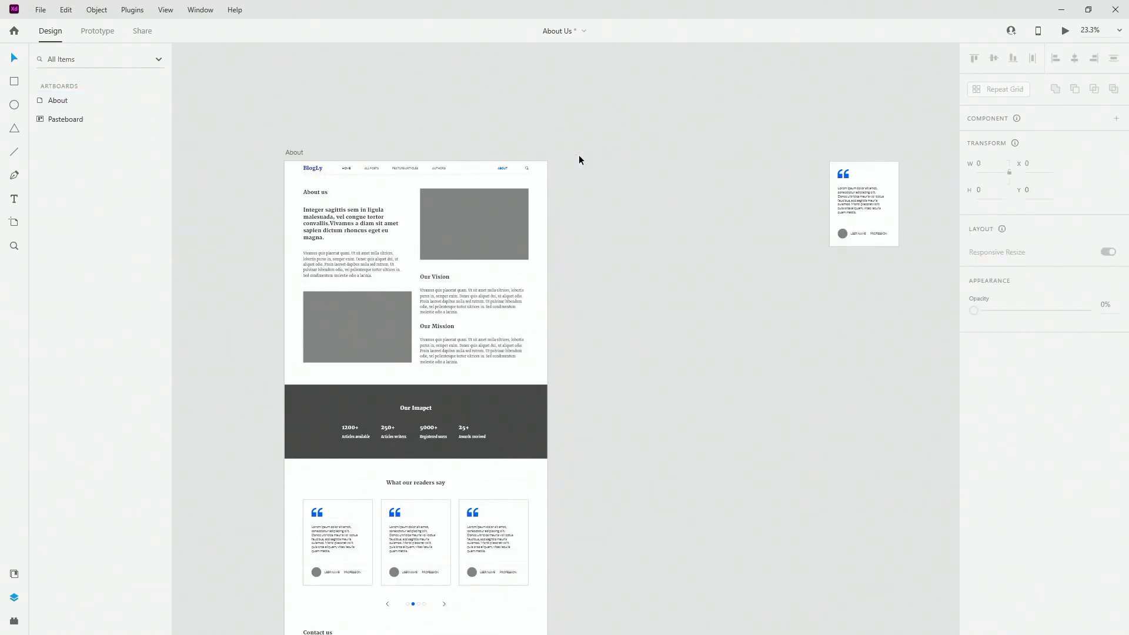
Move the main testimonial-card component right beside the About artboard, at about X 3956, Y 0
{"action": "left_click_drag", "start_coordinate": [876, 194], "coordinate": [603, 182]}
{"action": "scroll", "coordinate": [361, 562], "scroll_direction": "down", "scroll_amount": 3}
{"action": "scroll", "coordinate": [361, 562], "scroll_direction": "up", "scroll_amount": 5, "text": "ctrl"}
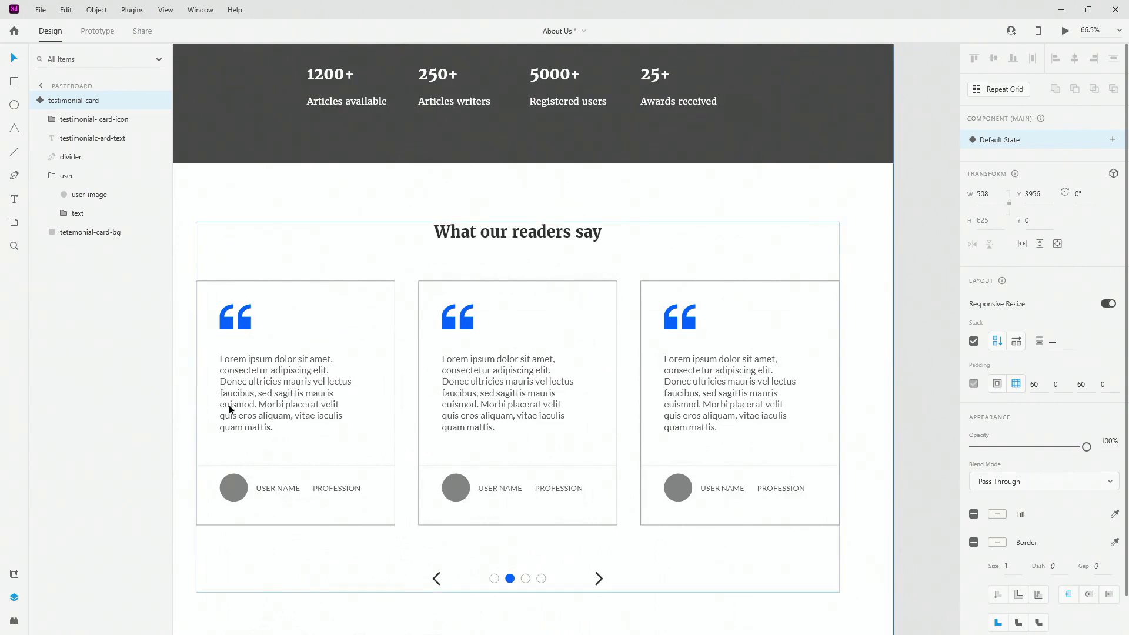
{"action": "scroll", "coordinate": [451, 440], "scroll_direction": "down", "scroll_amount": 5, "text": "ctrl"}
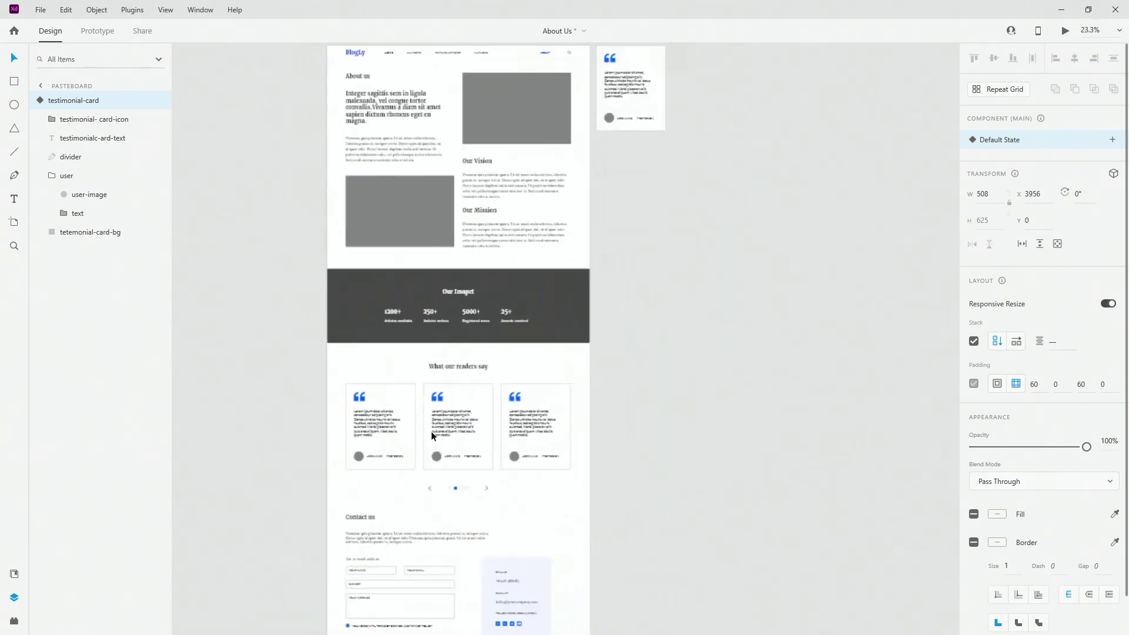
Adjust the stack gaps above and below the testimonial text in the main card to an even spacing of about 42
{"action": "left_click", "coordinate": [642, 86]}
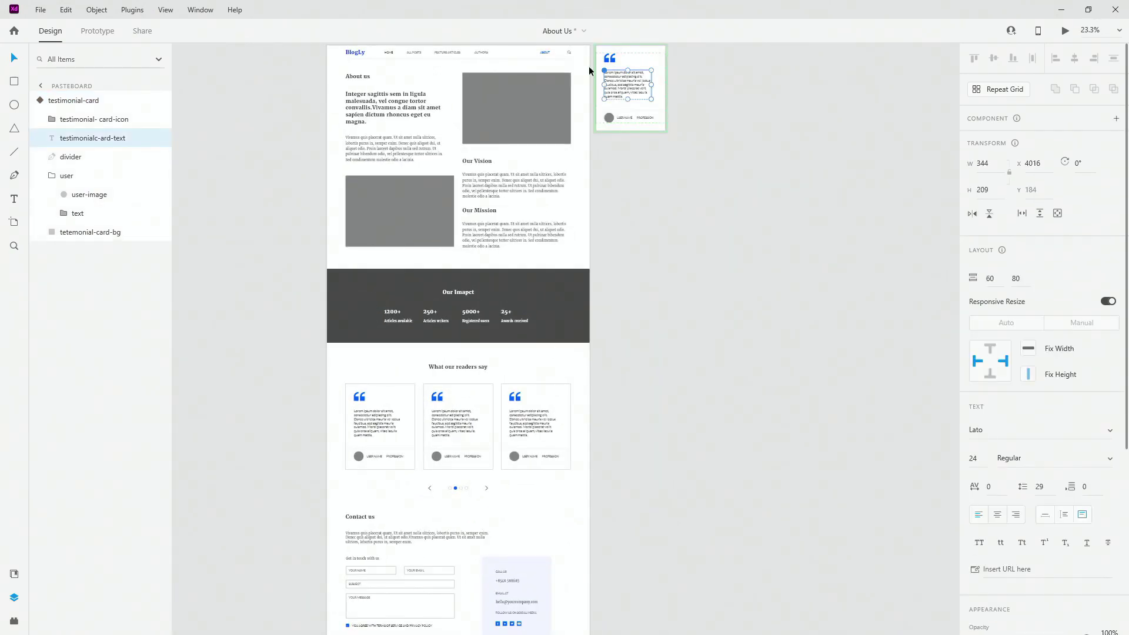
{"action": "left_click_drag", "start_coordinate": [622, 102], "coordinate": [625, 106]}
{"action": "scroll", "coordinate": [625, 109], "scroll_direction": "up", "scroll_amount": 2}
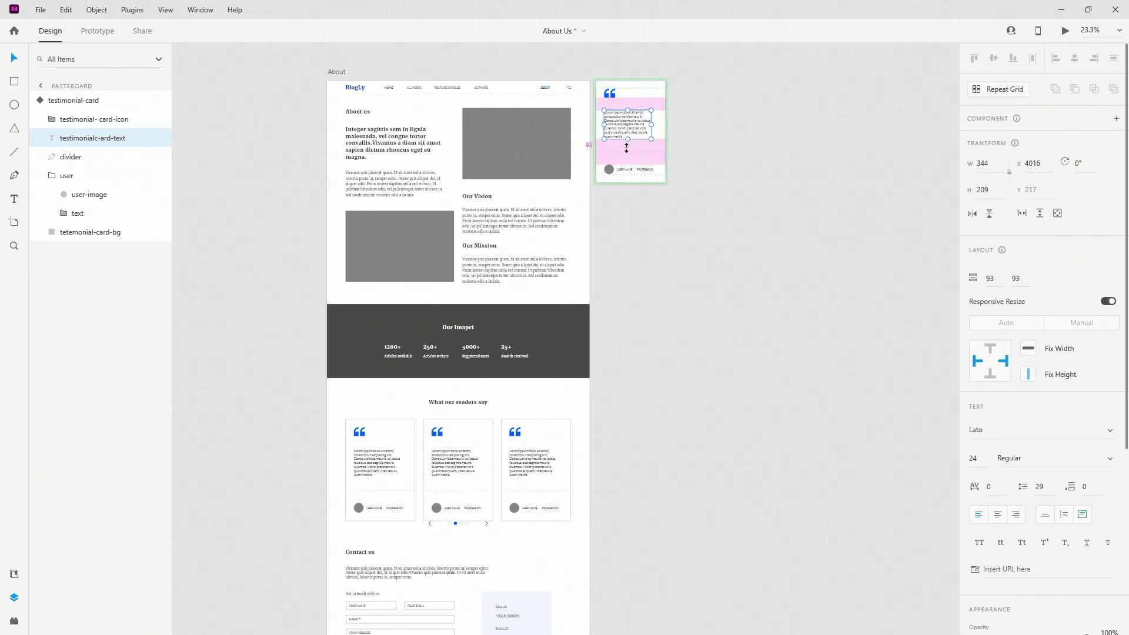
{"action": "left_click_drag", "start_coordinate": [626, 148], "coordinate": [665, 120]}
Try stretching the main card's background downward to a height of about 824
{"action": "left_click", "coordinate": [658, 103]}
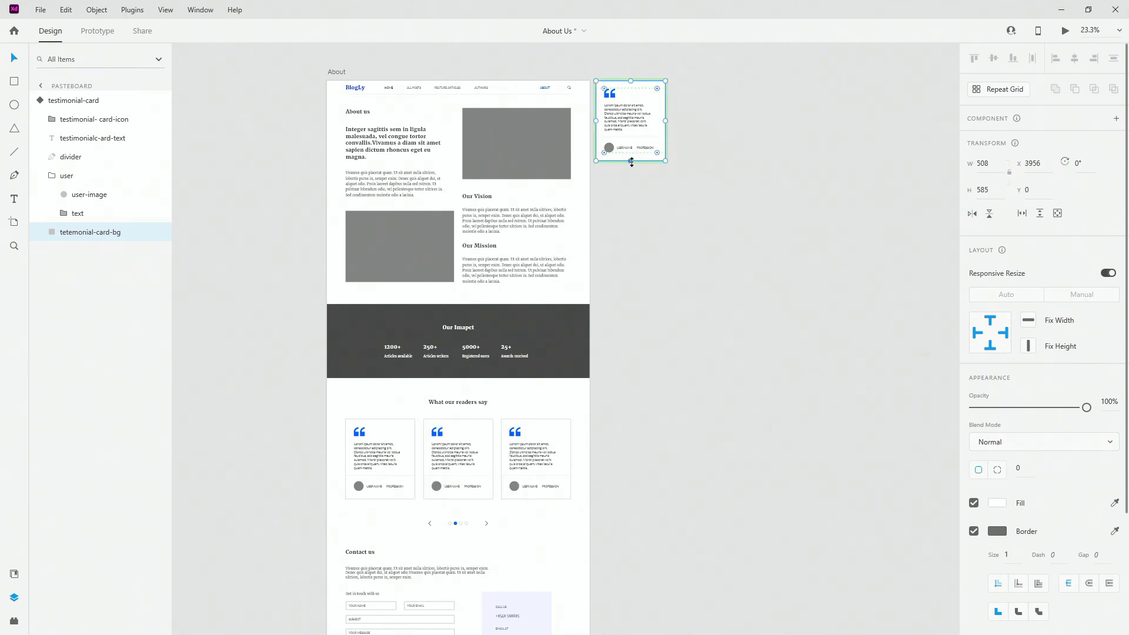
{"action": "mouse_move", "coordinate": [632, 162]}
{"action": "left_mouse_down"}
{"action": "mouse_move", "coordinate": [630, 184]}
{"action": "mouse_move", "coordinate": [632, 162]}
{"action": "left_mouse_up"}
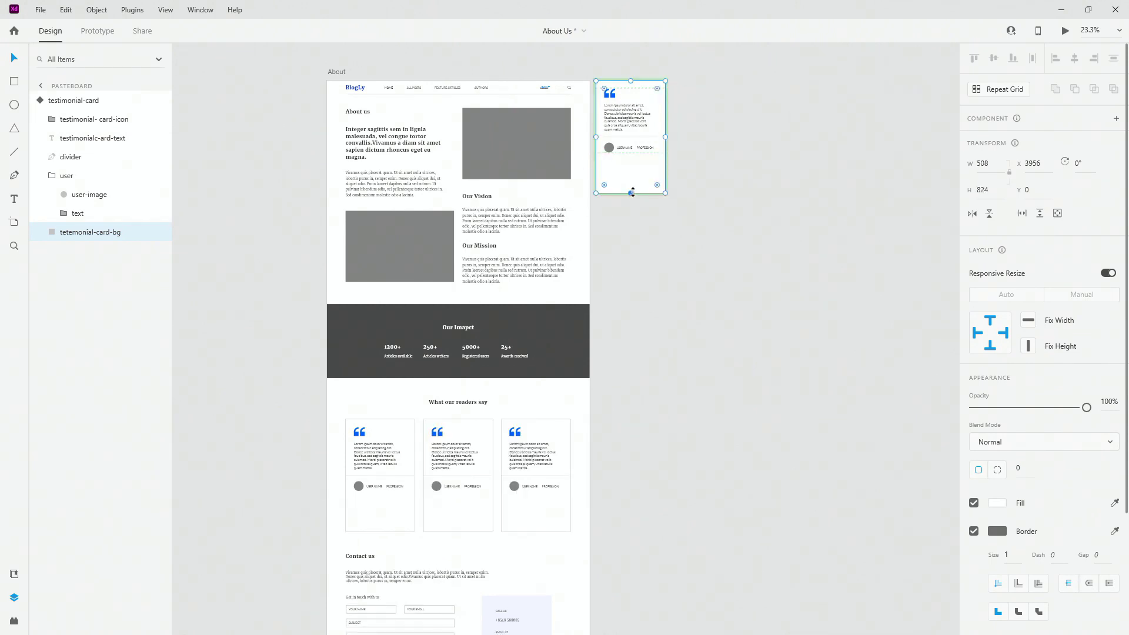
{"action": "left_click", "coordinate": [632, 151]}
Set the spacing of the user's text group stack to 10 and switch its direction to vertical
{"action": "left_click", "coordinate": [77, 215]}
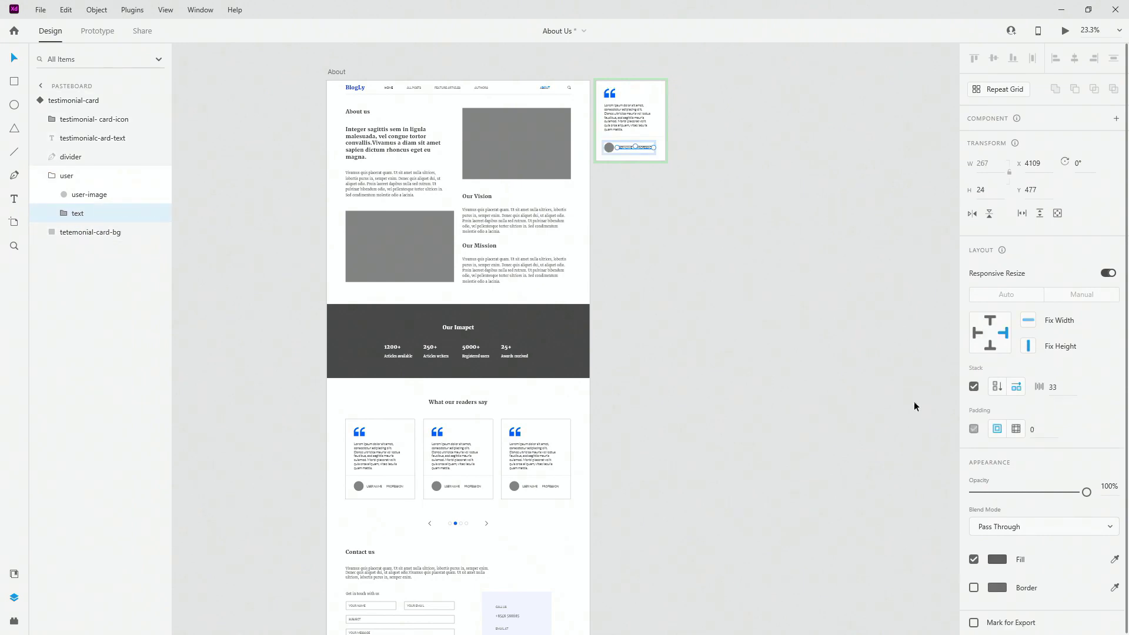
{"action": "left_click", "coordinate": [995, 389]}
{"action": "scroll", "coordinate": [663, 120], "scroll_direction": "up", "scroll_amount": 5}
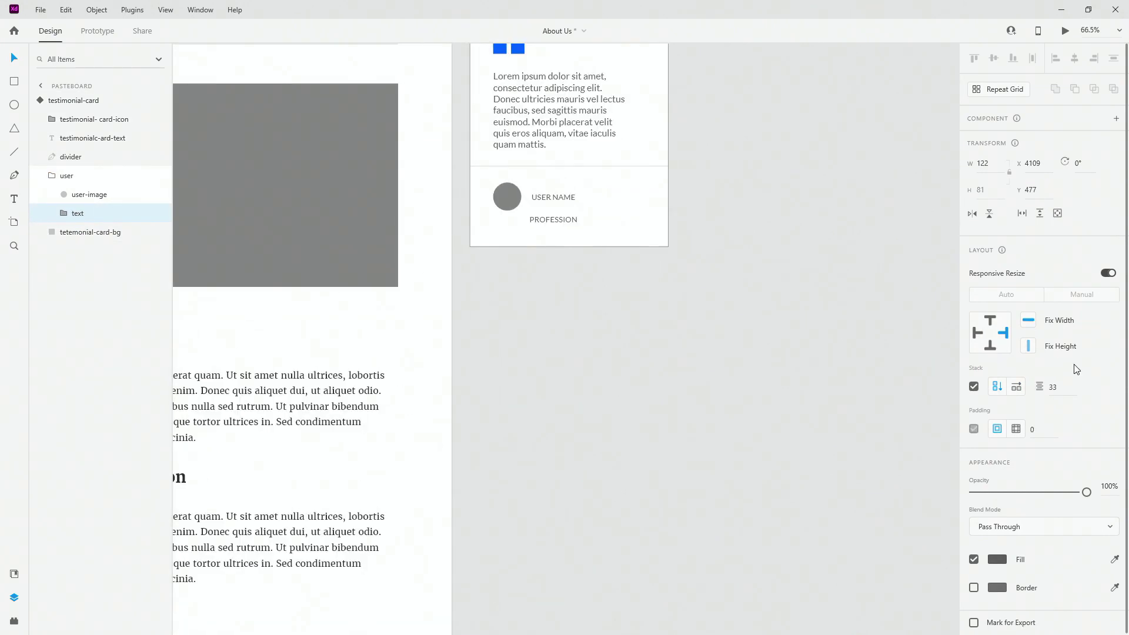
{"action": "left_click", "coordinate": [1053, 388]}
{"action": "key", "text": "ctrl+z"}
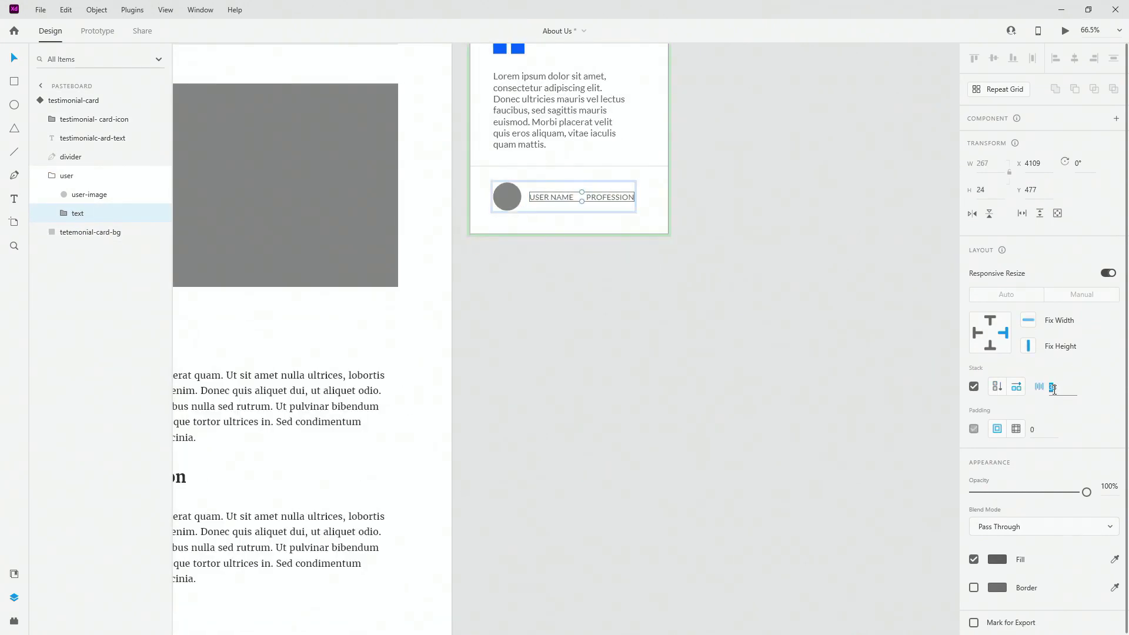
{"action": "type", "text": "10"}
{"action": "key", "text": "Return"}
{"action": "left_click", "coordinate": [988, 388]}
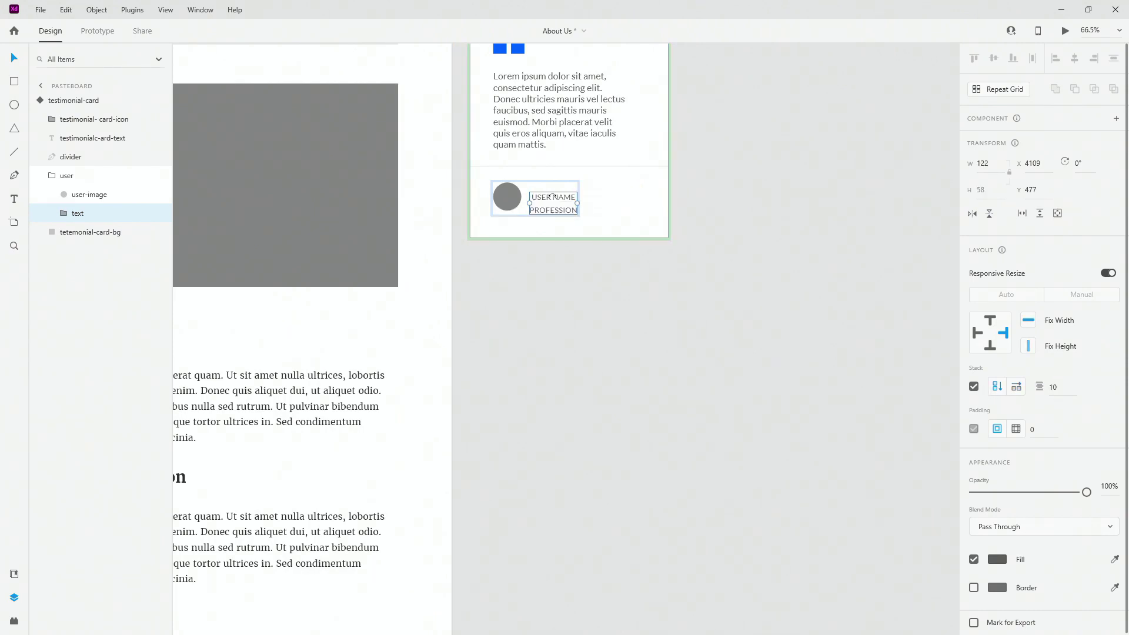
Move the text group up to Y 460 so that it is vertically centred beside the user image
{"action": "left_click_drag", "start_coordinate": [554, 196], "coordinate": [557, 190]}
{"action": "scroll", "coordinate": [855, 266], "scroll_direction": "down", "scroll_amount": 1}
{"action": "scroll", "coordinate": [855, 270], "scroll_direction": "down", "scroll_amount": 4}
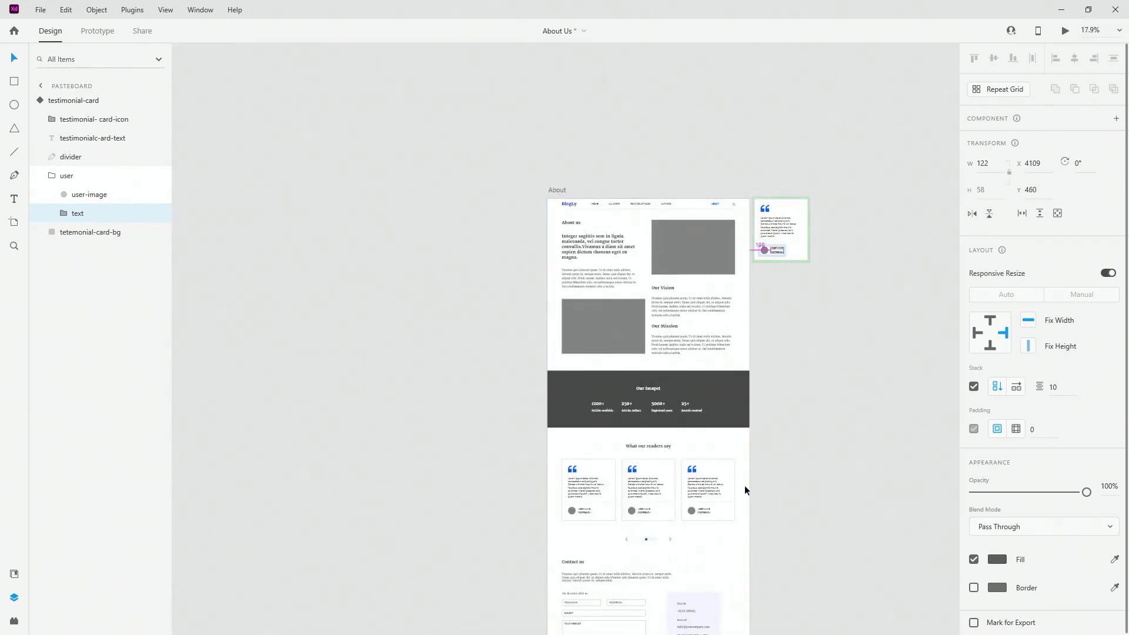
{"action": "scroll", "coordinate": [745, 485], "scroll_direction": "up", "scroll_amount": 2}
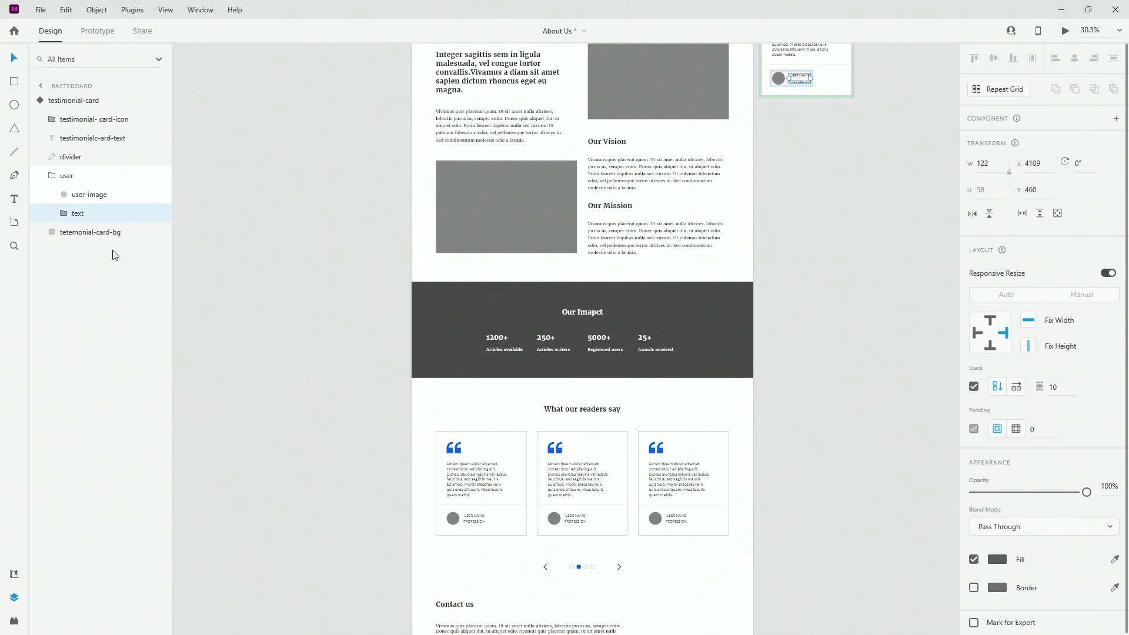
Delete the main testimonial-card component from the pasteboard
{"action": "left_click", "coordinate": [66, 175]}
{"action": "scroll", "coordinate": [529, 323], "scroll_direction": "down", "scroll_amount": 2}
{"action": "scroll", "coordinate": [509, 451], "scroll_direction": "down", "scroll_amount": 2}
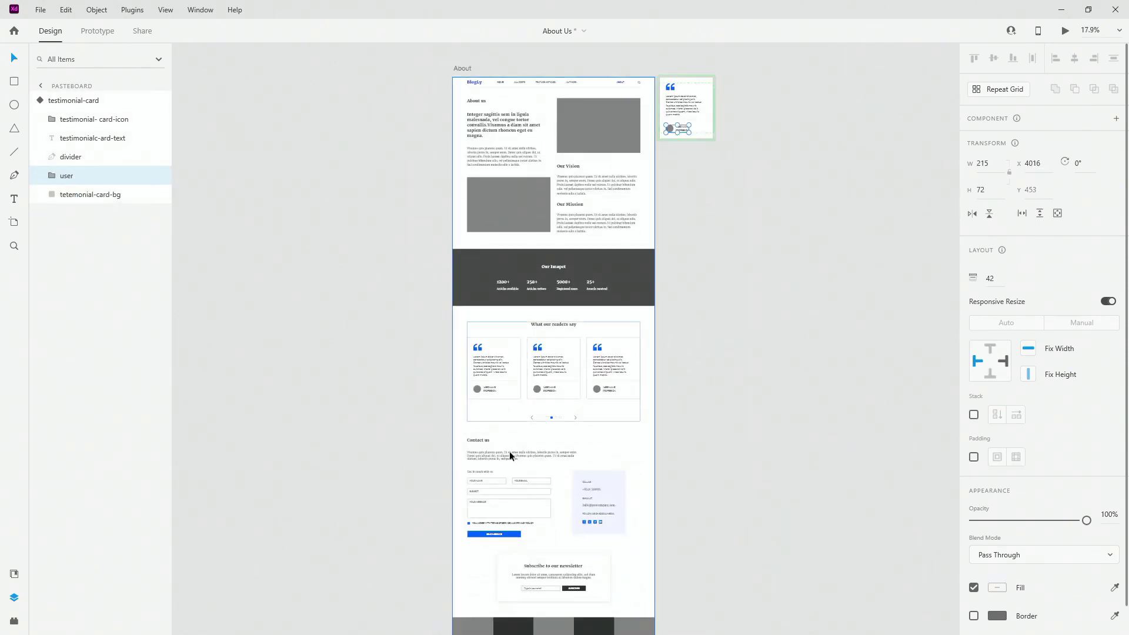
{"action": "scroll", "coordinate": [544, 533], "scroll_direction": "up", "scroll_amount": 2}
{"action": "scroll", "coordinate": [546, 421], "scroll_direction": "down", "scroll_amount": 4}
{"action": "scroll", "coordinate": [546, 422], "scroll_direction": "up", "scroll_amount": 5}
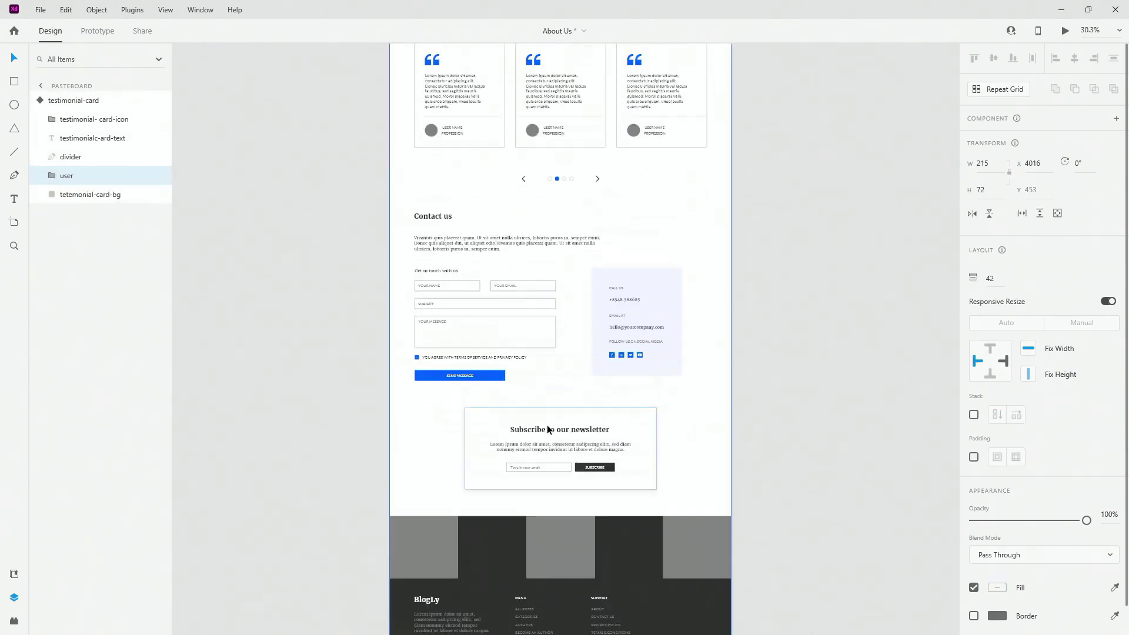
{"action": "left_click", "coordinate": [50, 101]}
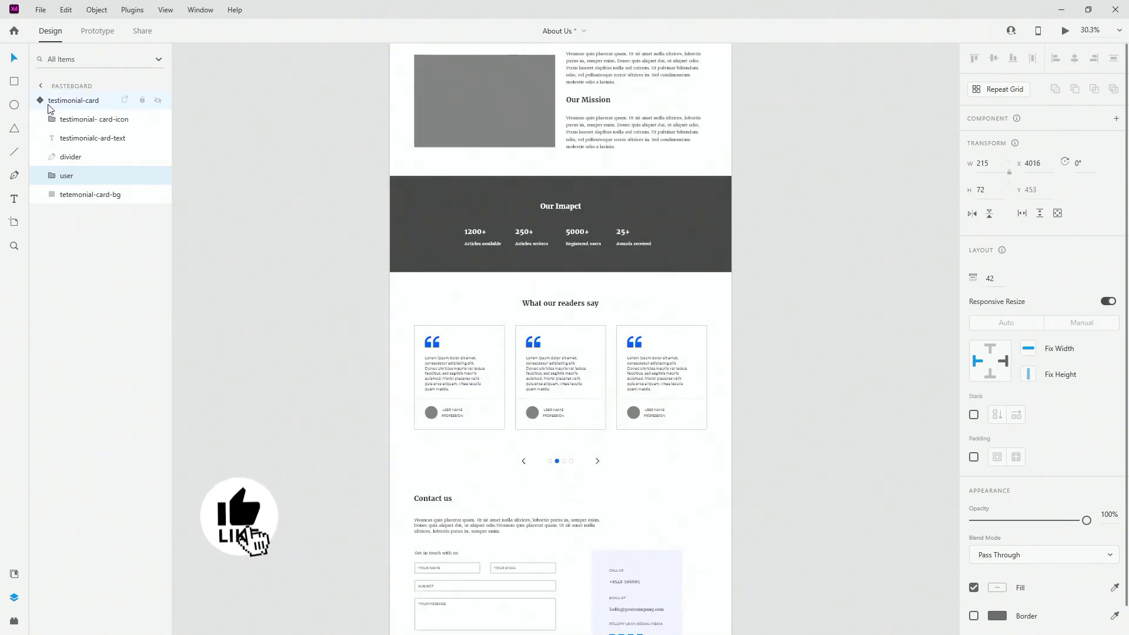
{"action": "scroll", "coordinate": [760, 182], "scroll_direction": "up", "scroll_amount": 4}
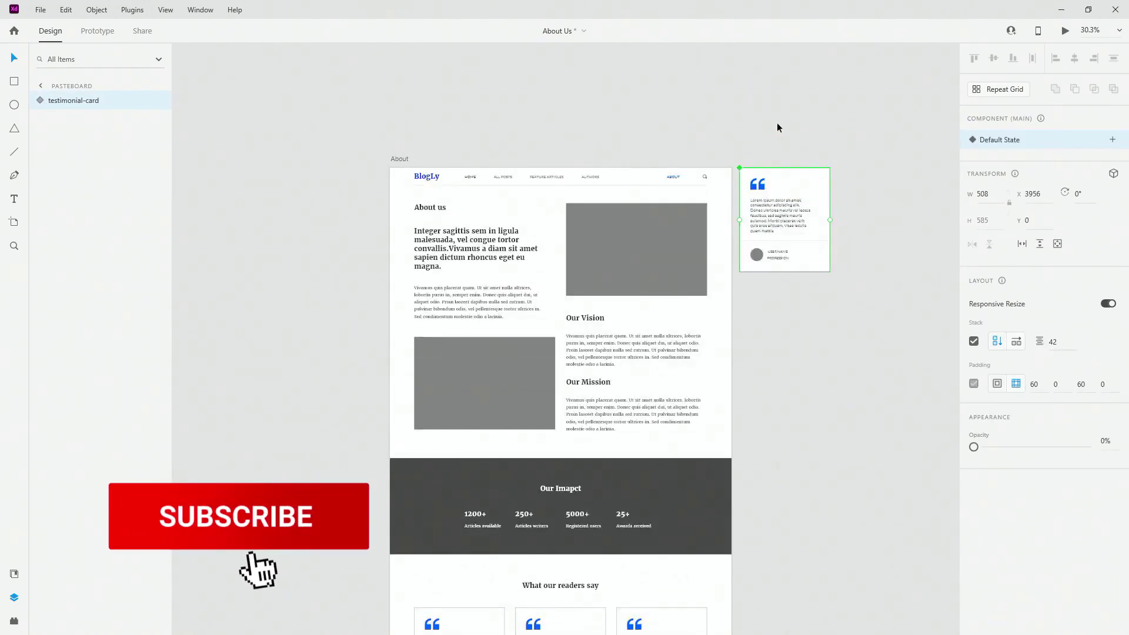
{"action": "key", "text": "Delete"}
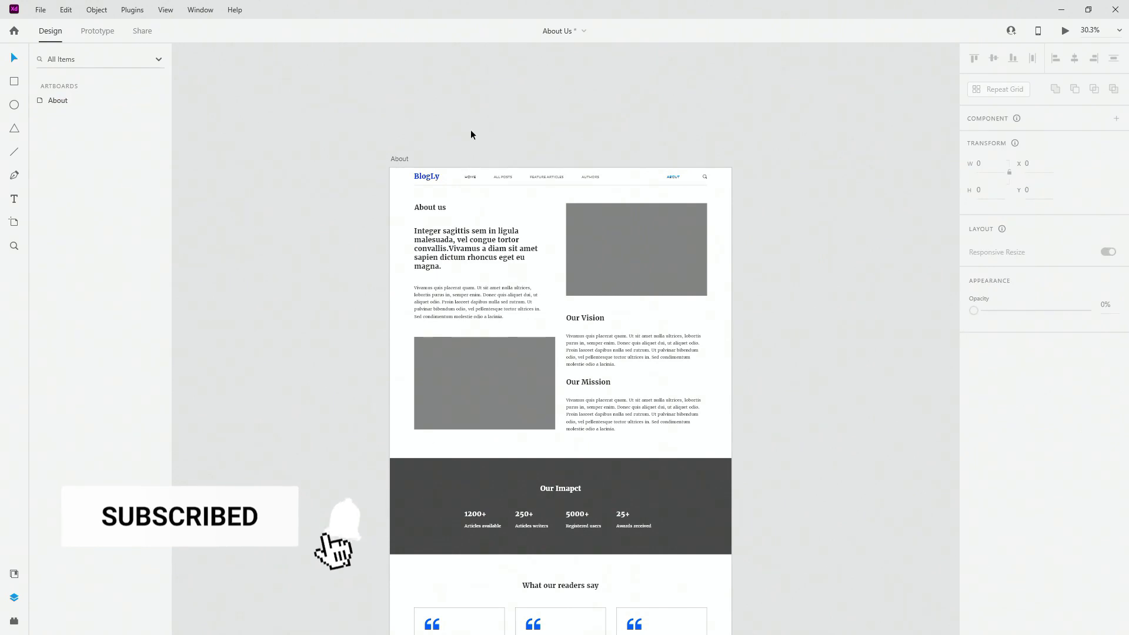
Reorder the about stack by placing the newsletter section between our-impact and testimonials
{"action": "key", "text": "ctrl+0"}
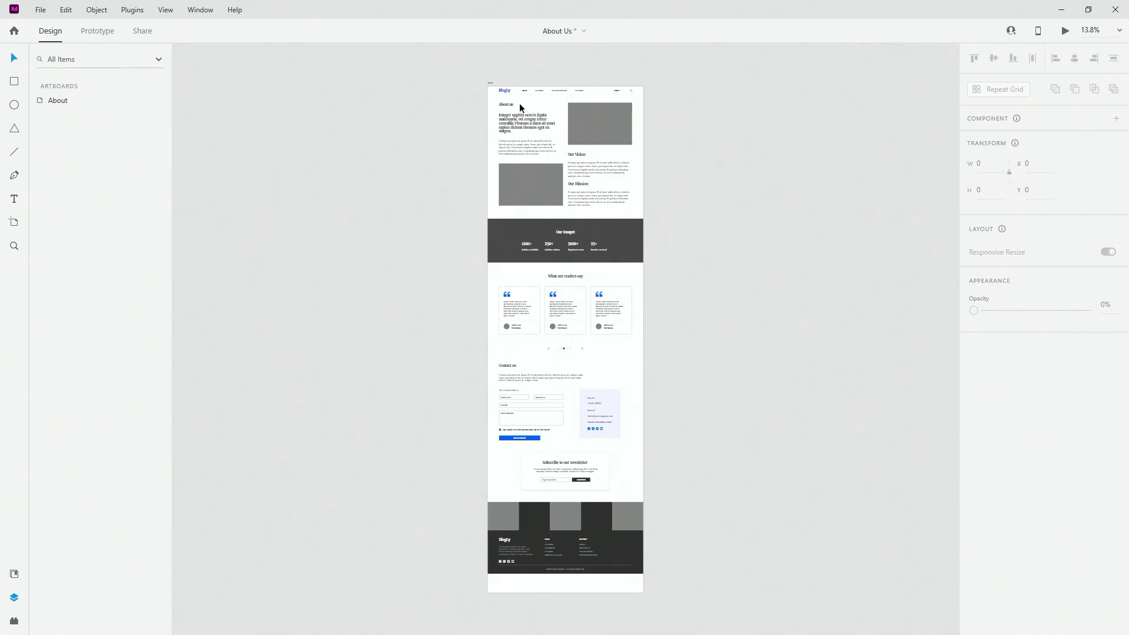
{"action": "left_click", "coordinate": [520, 103]}
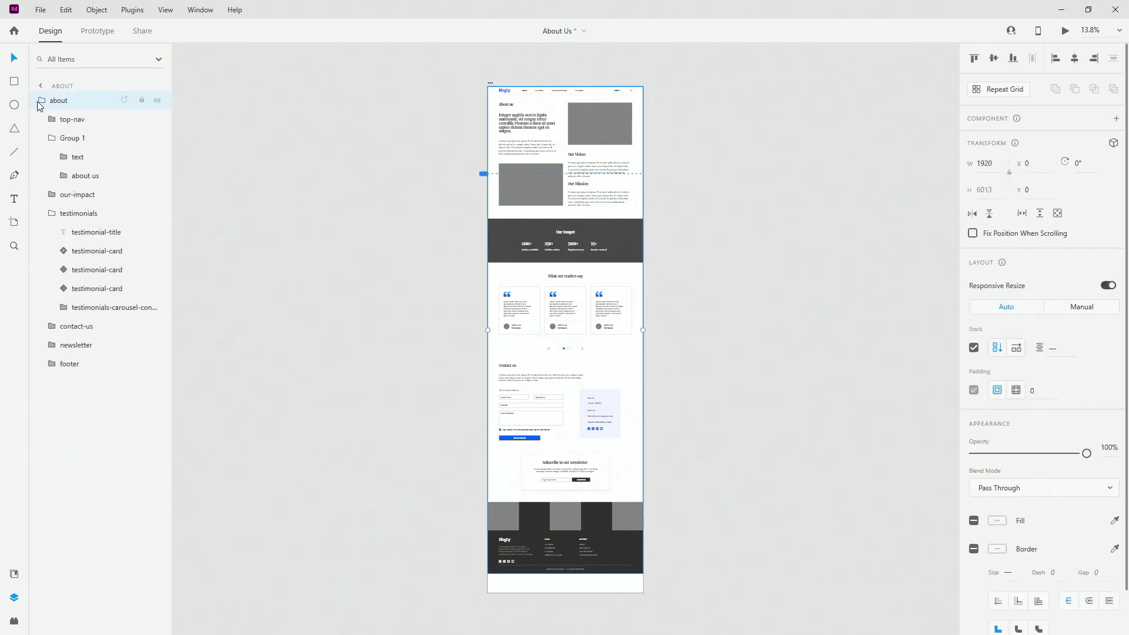
{"action": "left_click", "coordinate": [41, 104]}
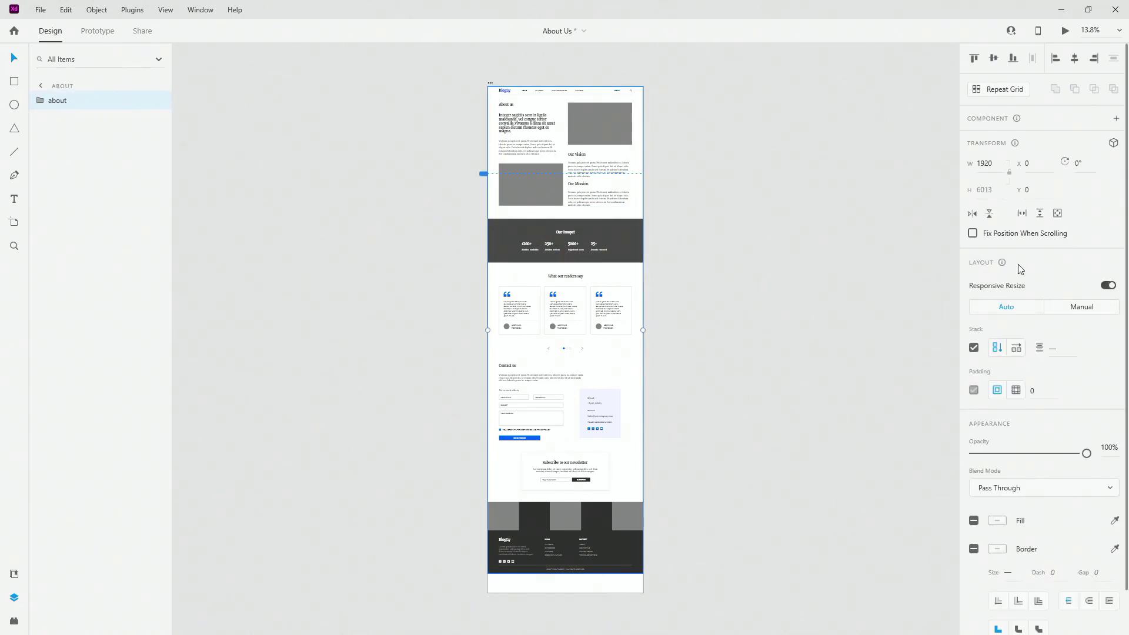
{"action": "left_click", "coordinate": [628, 240]}
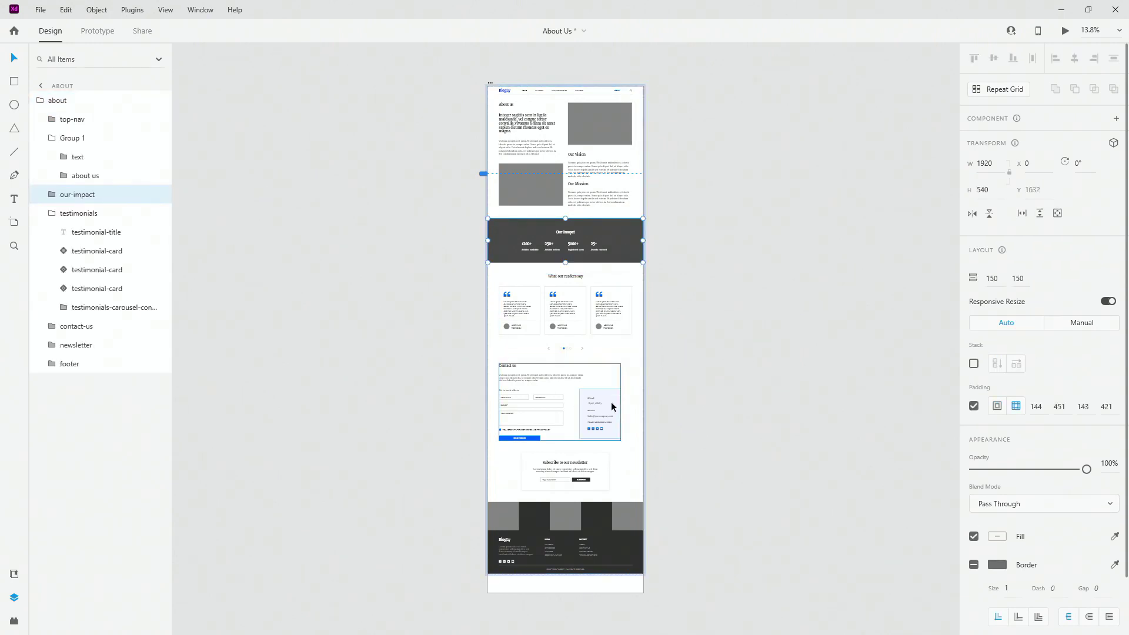
{"action": "left_click", "coordinate": [591, 458]}
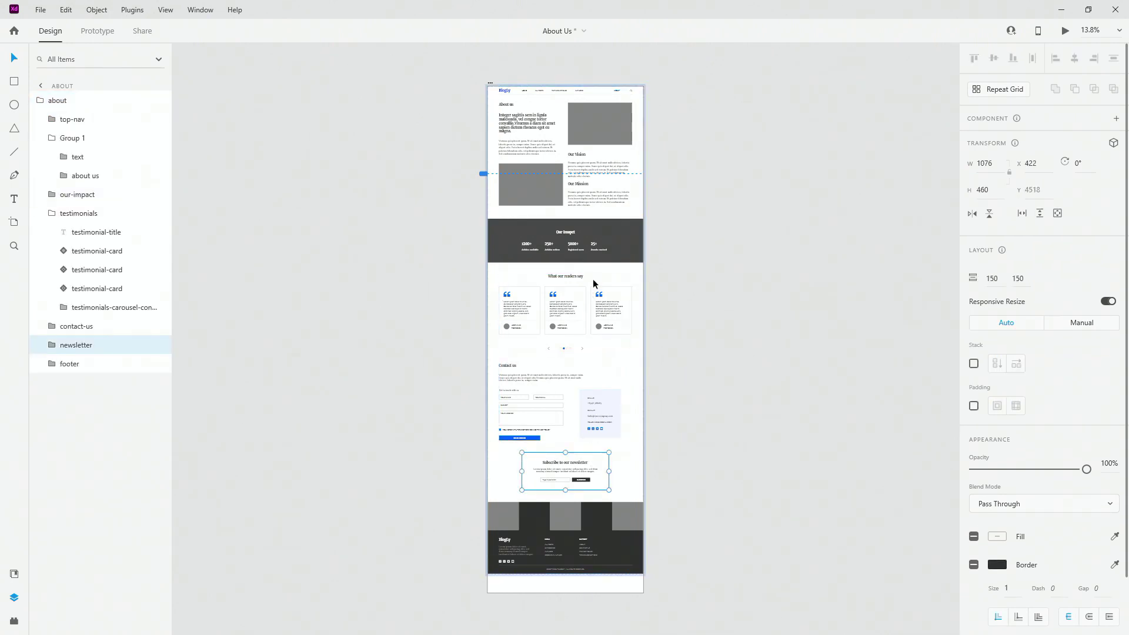
{"action": "left_click_drag", "start_coordinate": [91, 344], "coordinate": [96, 205]}
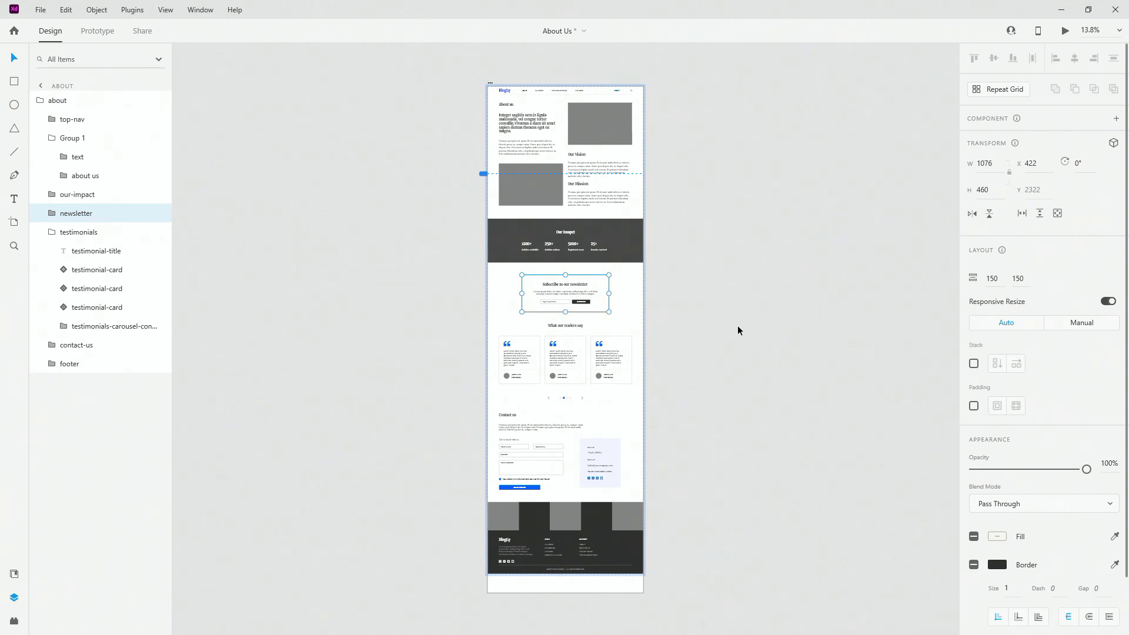
{"action": "left_click", "coordinate": [457, 92]}
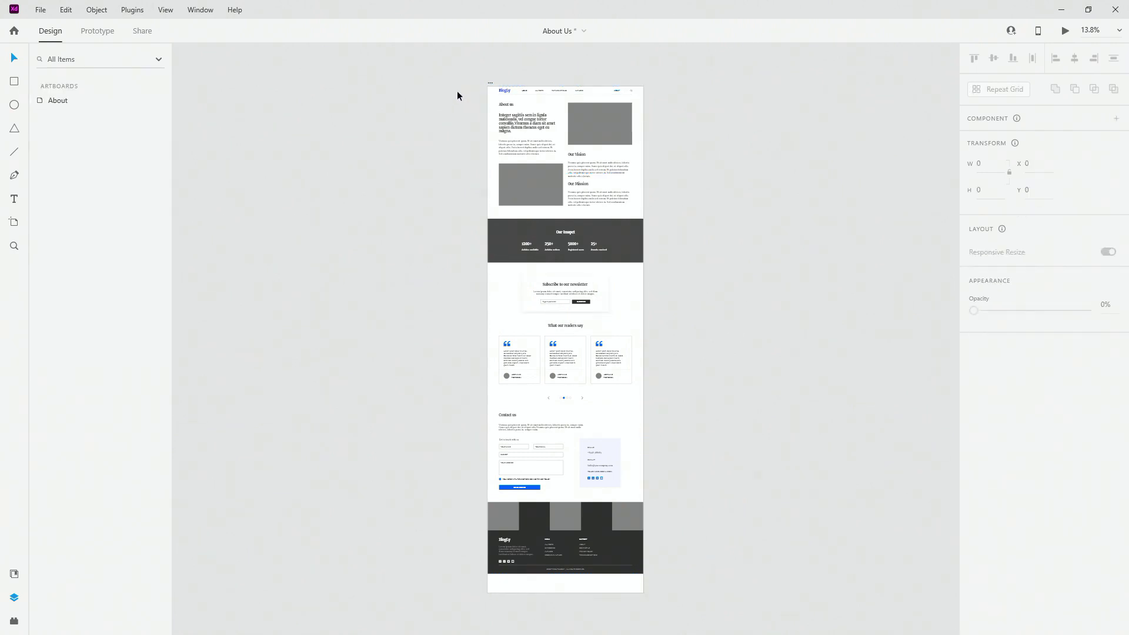